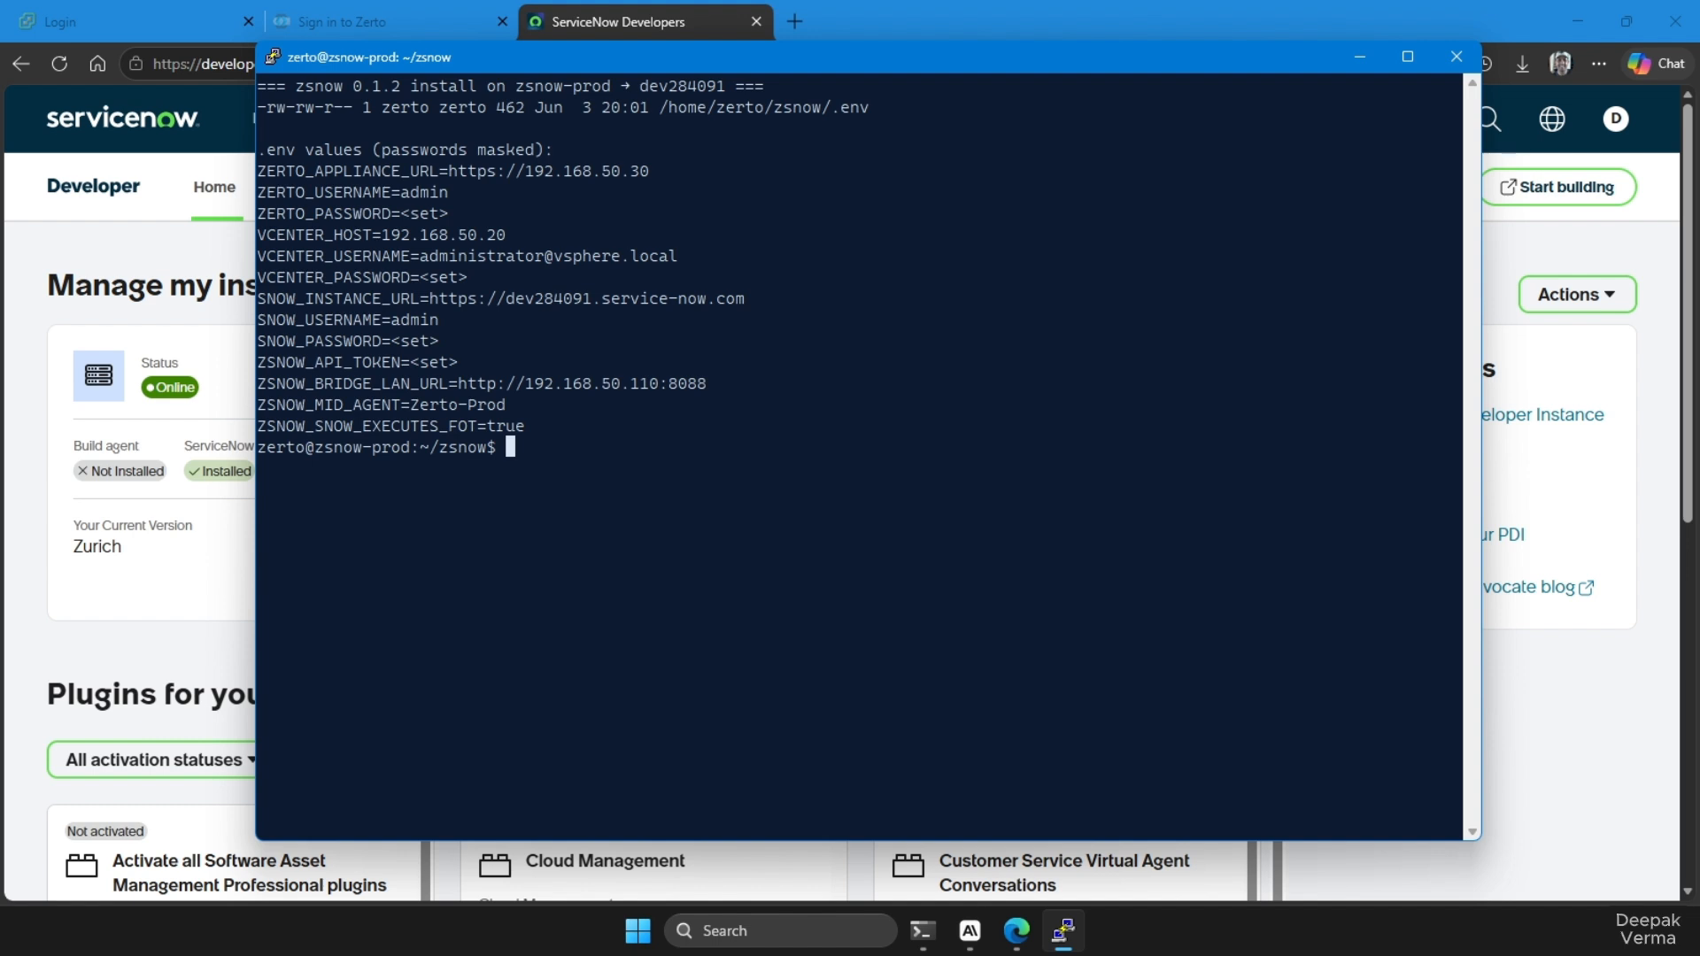
right_click(716, 537)
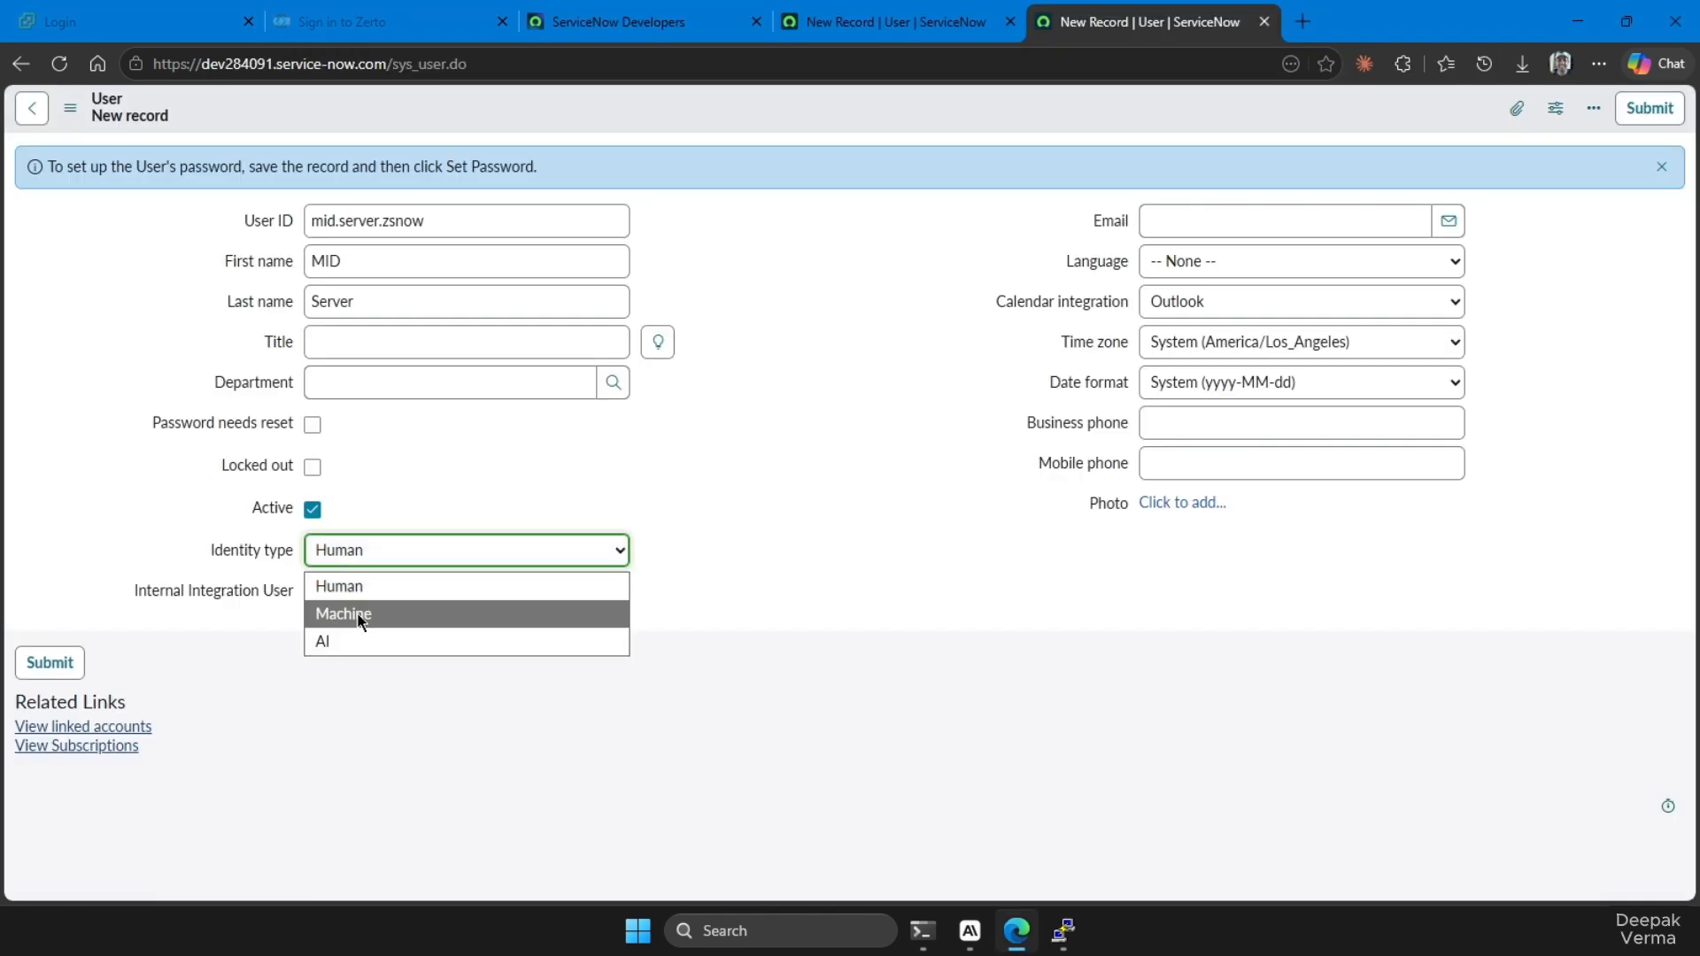
Set the new mid.server.zsnow user's identity type to Machine and mark it as an internal integration user
left_click(334, 609)
left_click(311, 592)
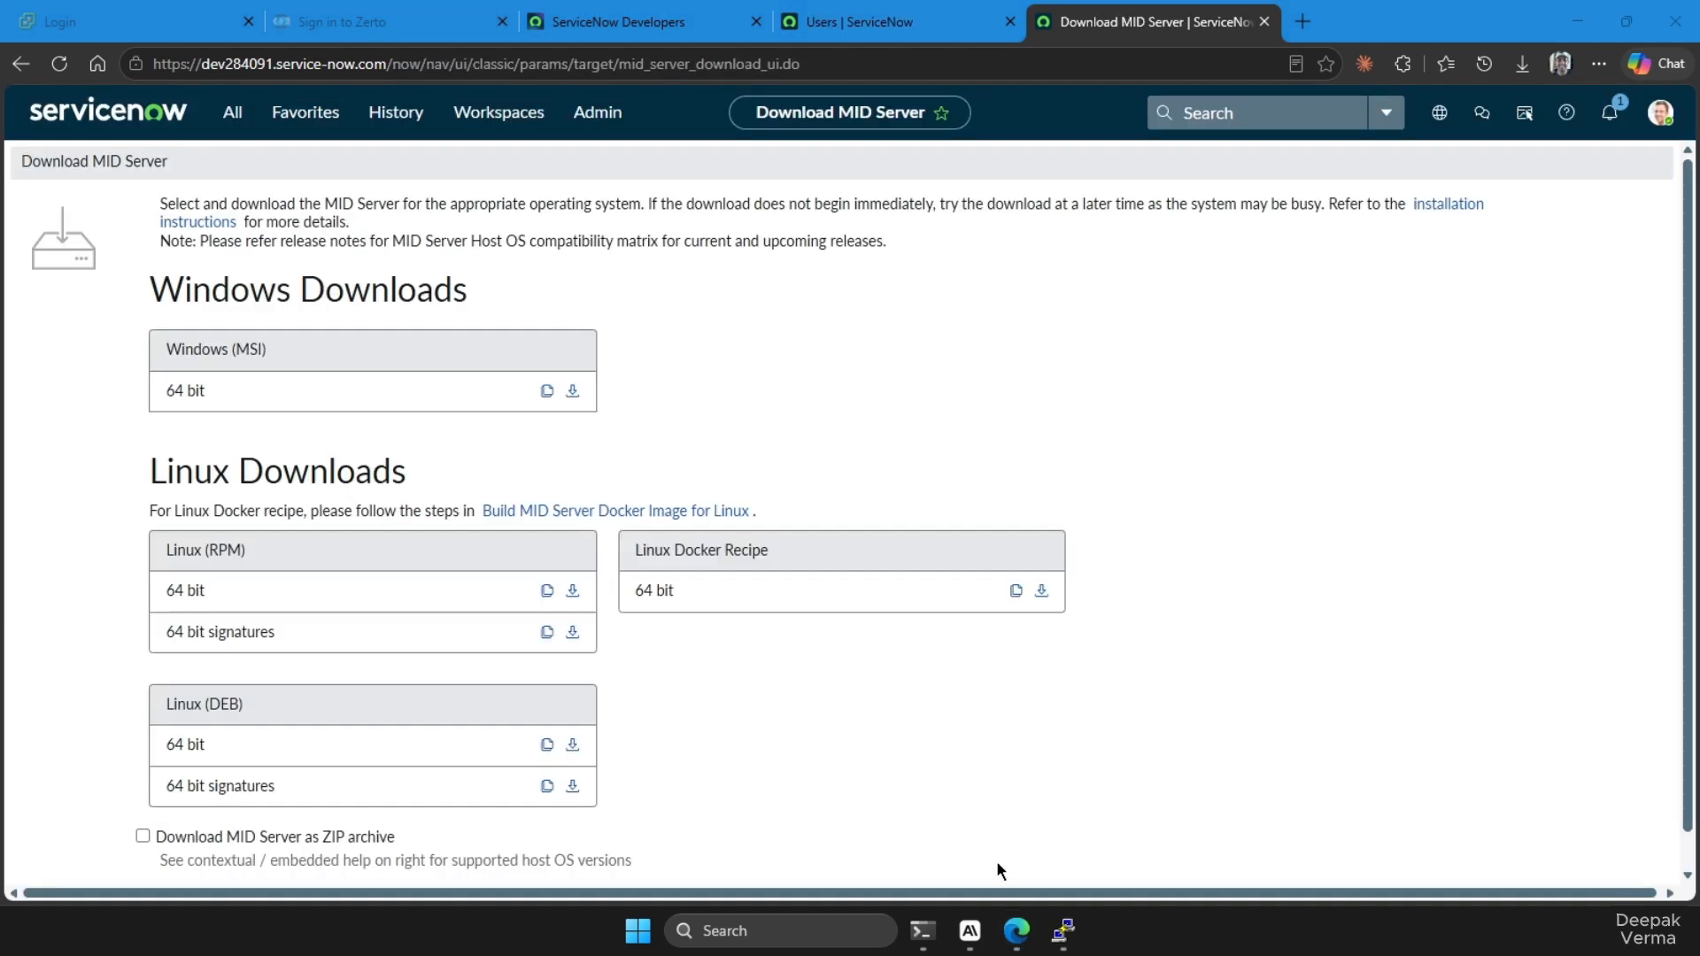
Switch to the zsnow-prod terminal and run the command block that downloads mid-server.deb, installs it with dpkg and lists the agent directory
left_click(1063, 930)
right_click(591, 427)
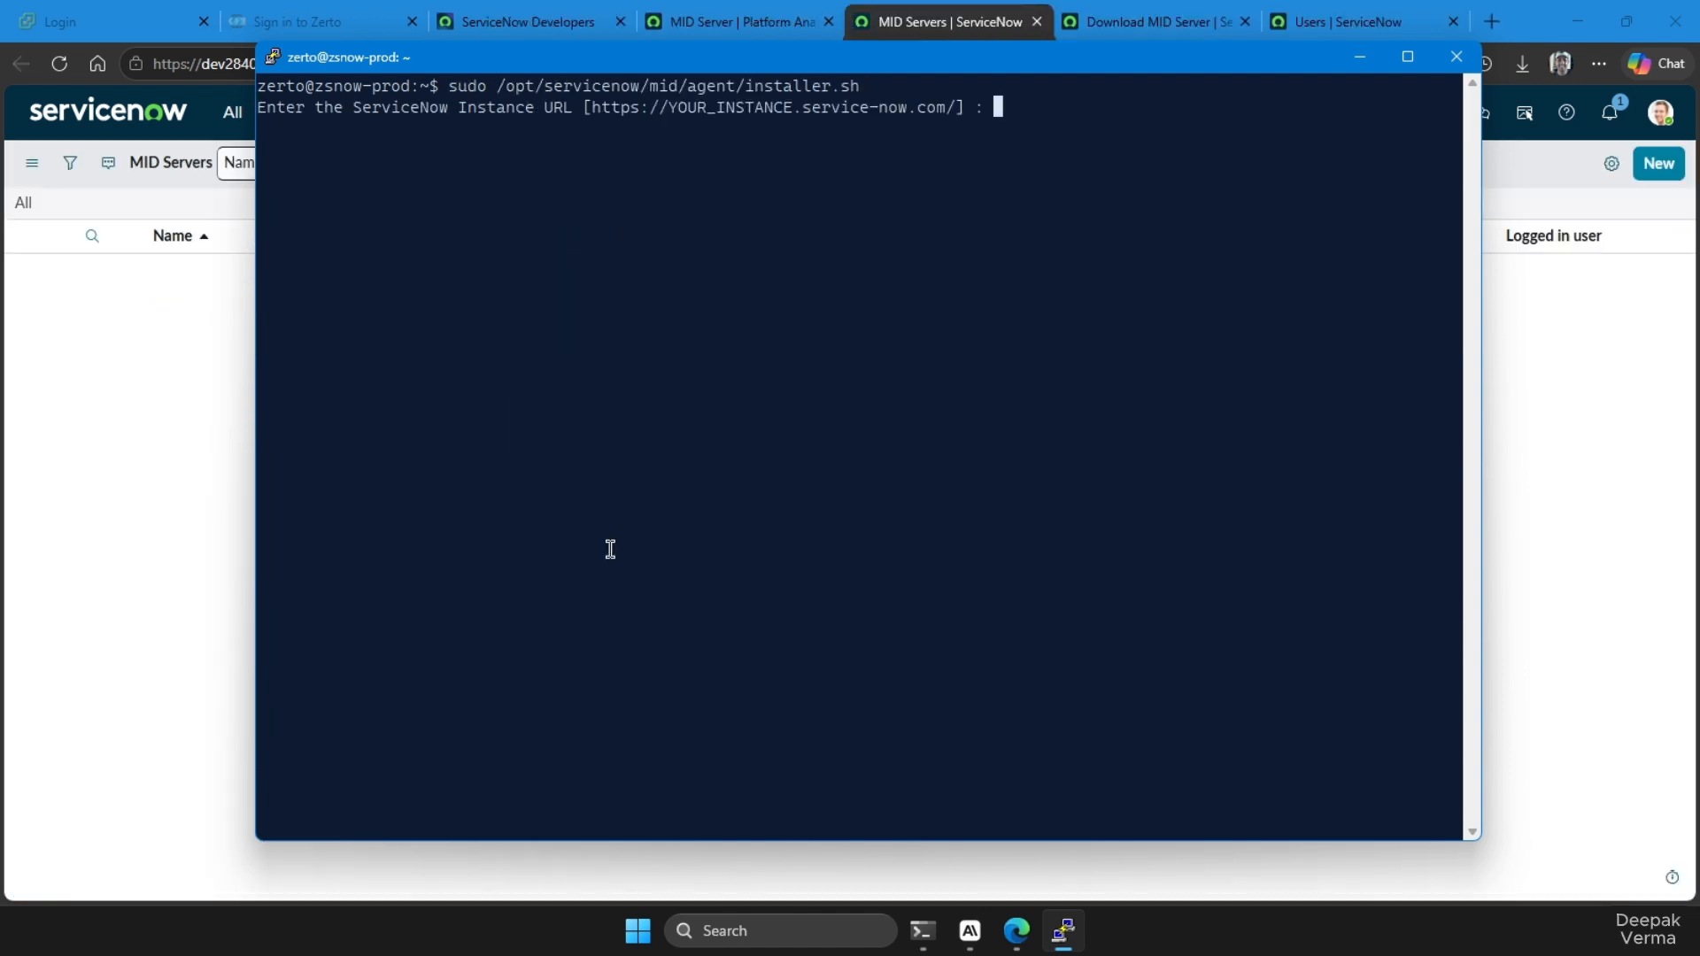
type("https://dev284")
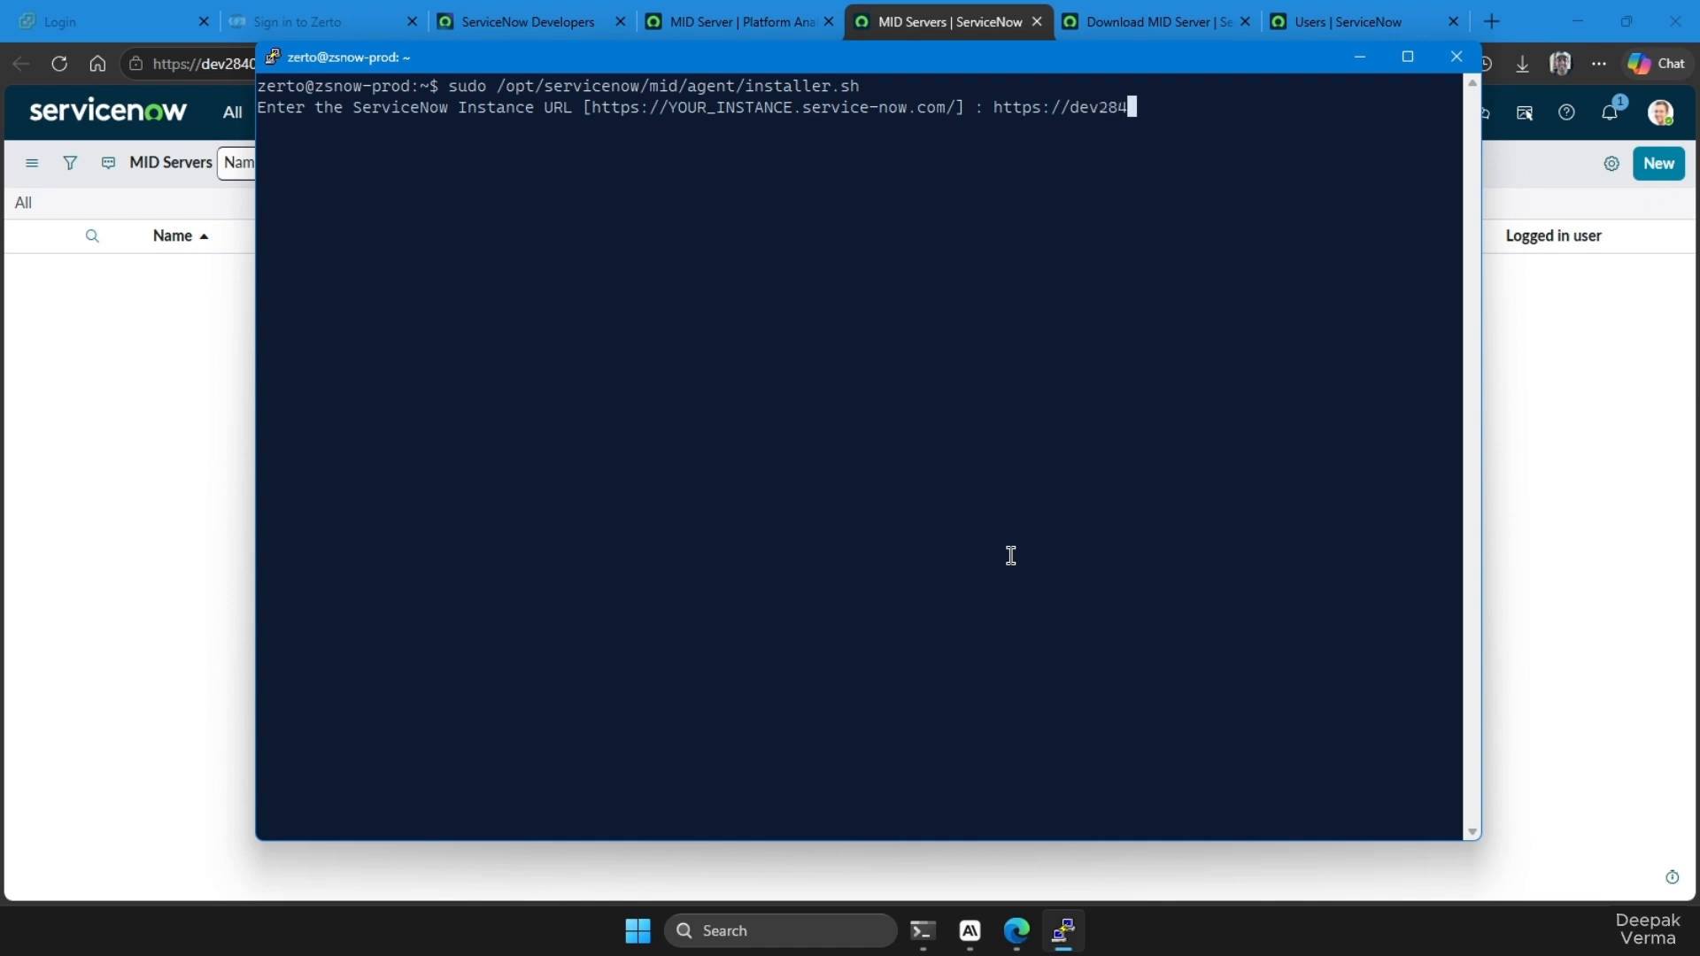
type("091.service-now.com")
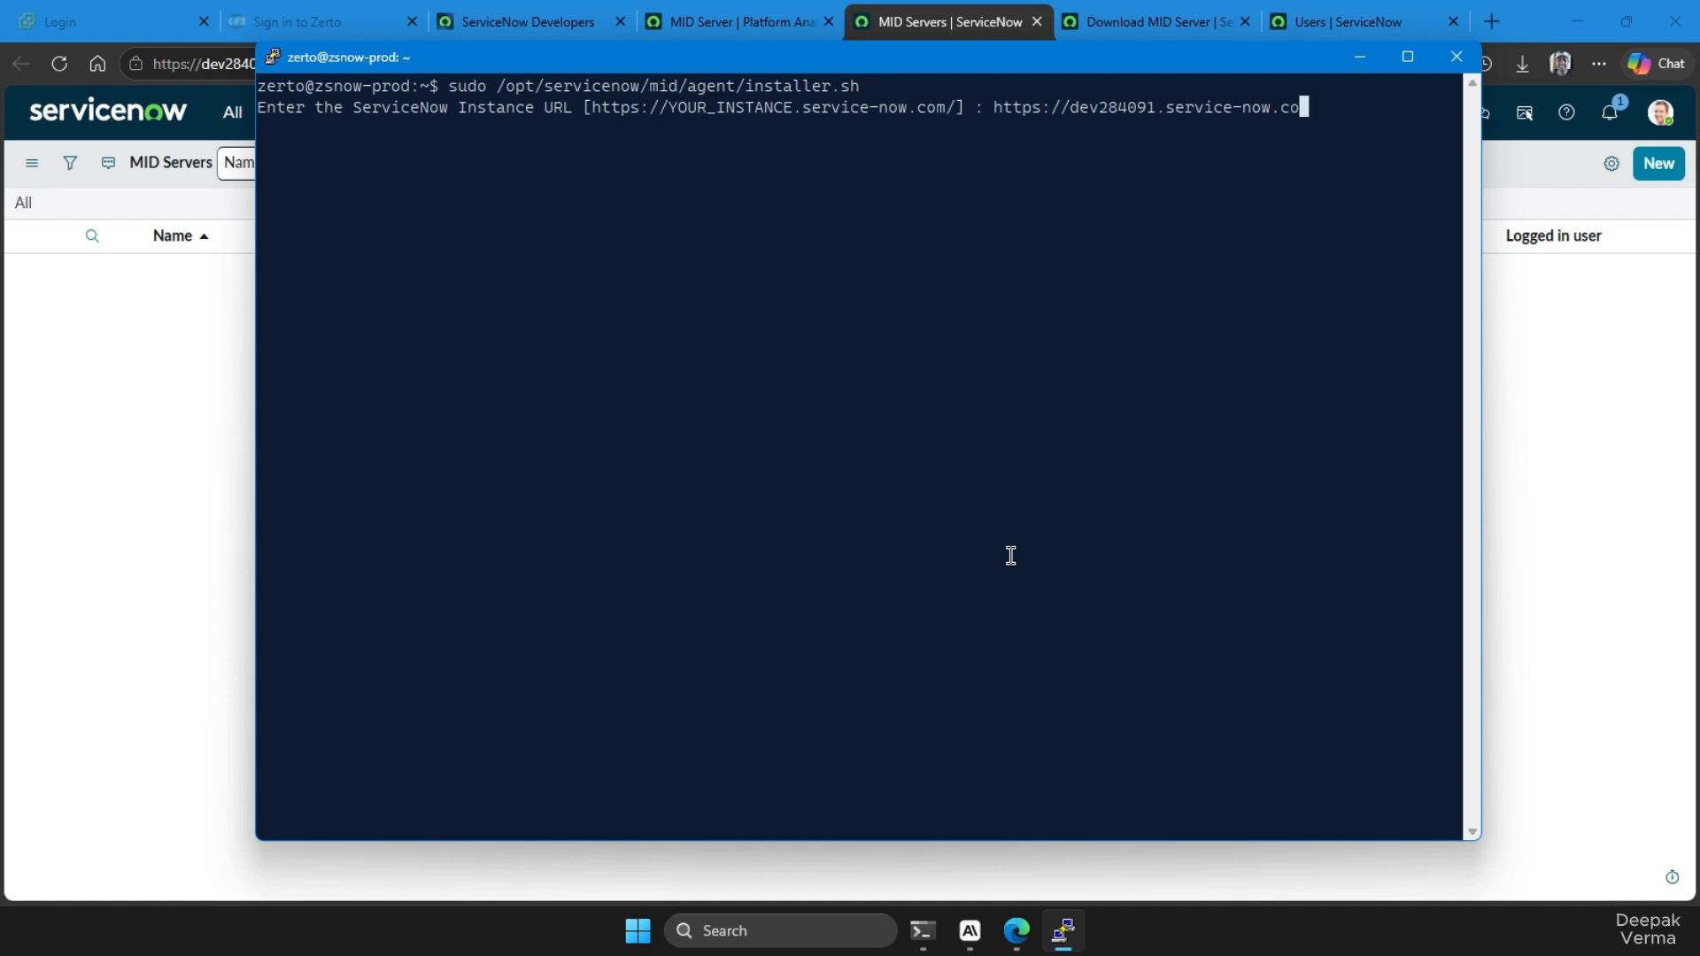
key("Return")
type("N")
key("Return")
type("N")
key("Return")
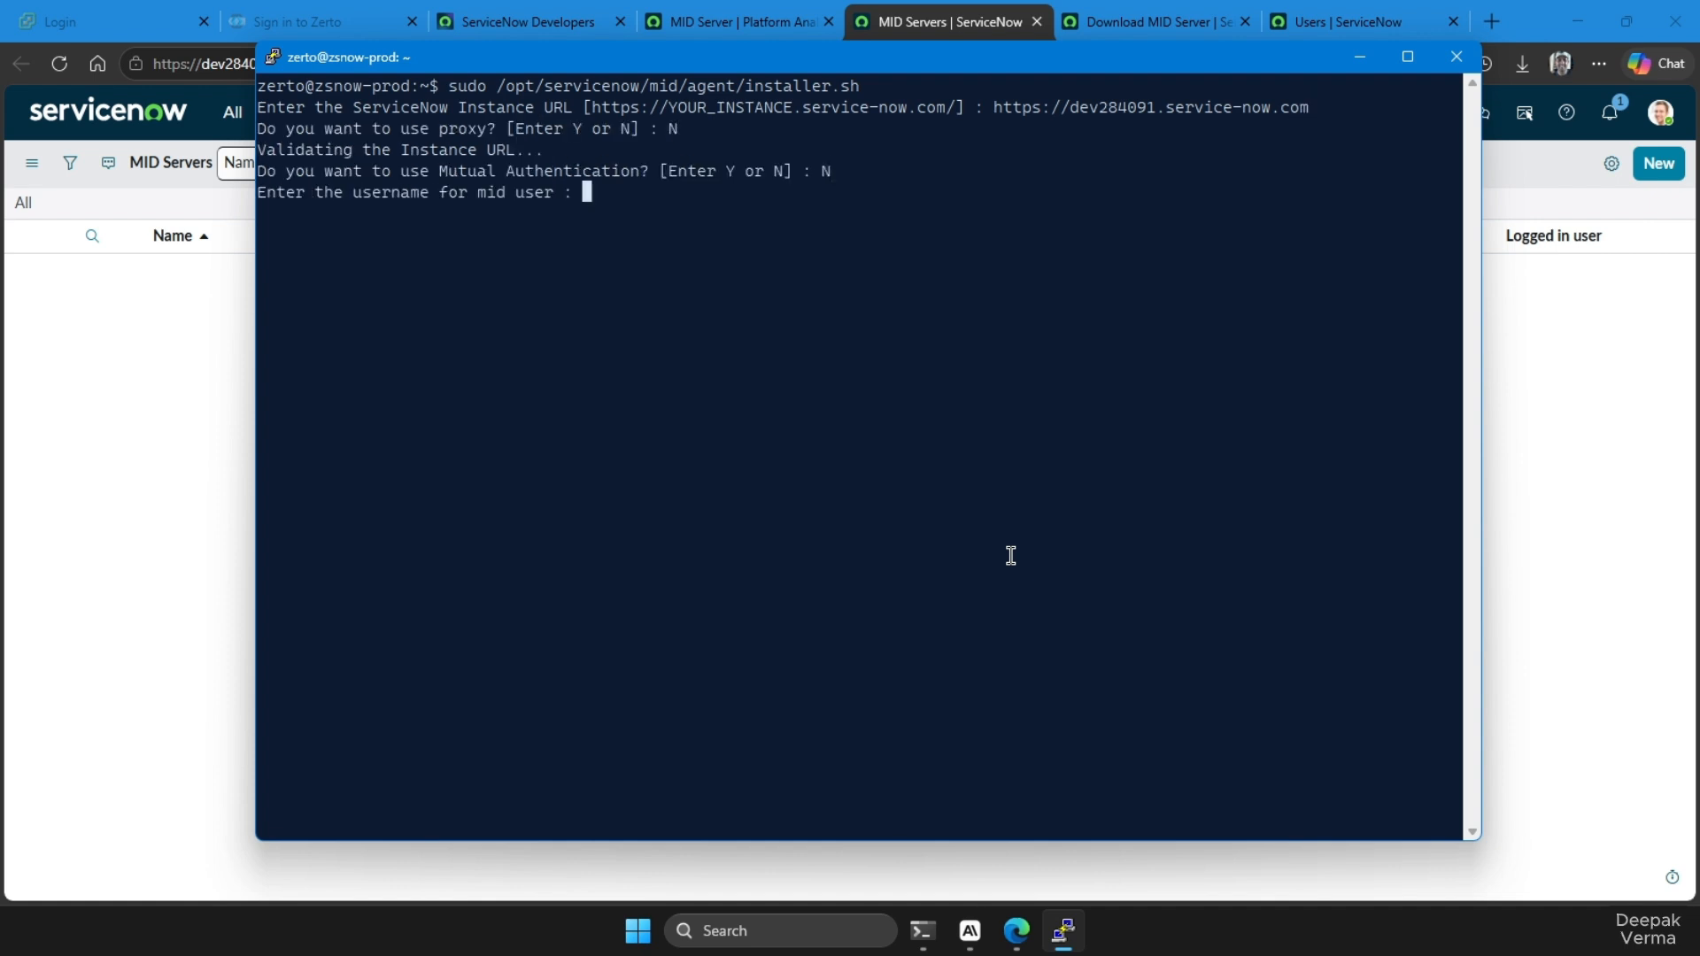
Enter mid.server.zsnow as the MID user and supply the account password
type("mid.server.zsnow")
key("Return")
Try to enable certificate revocation, and decline it when the installer asks again
key("Return")
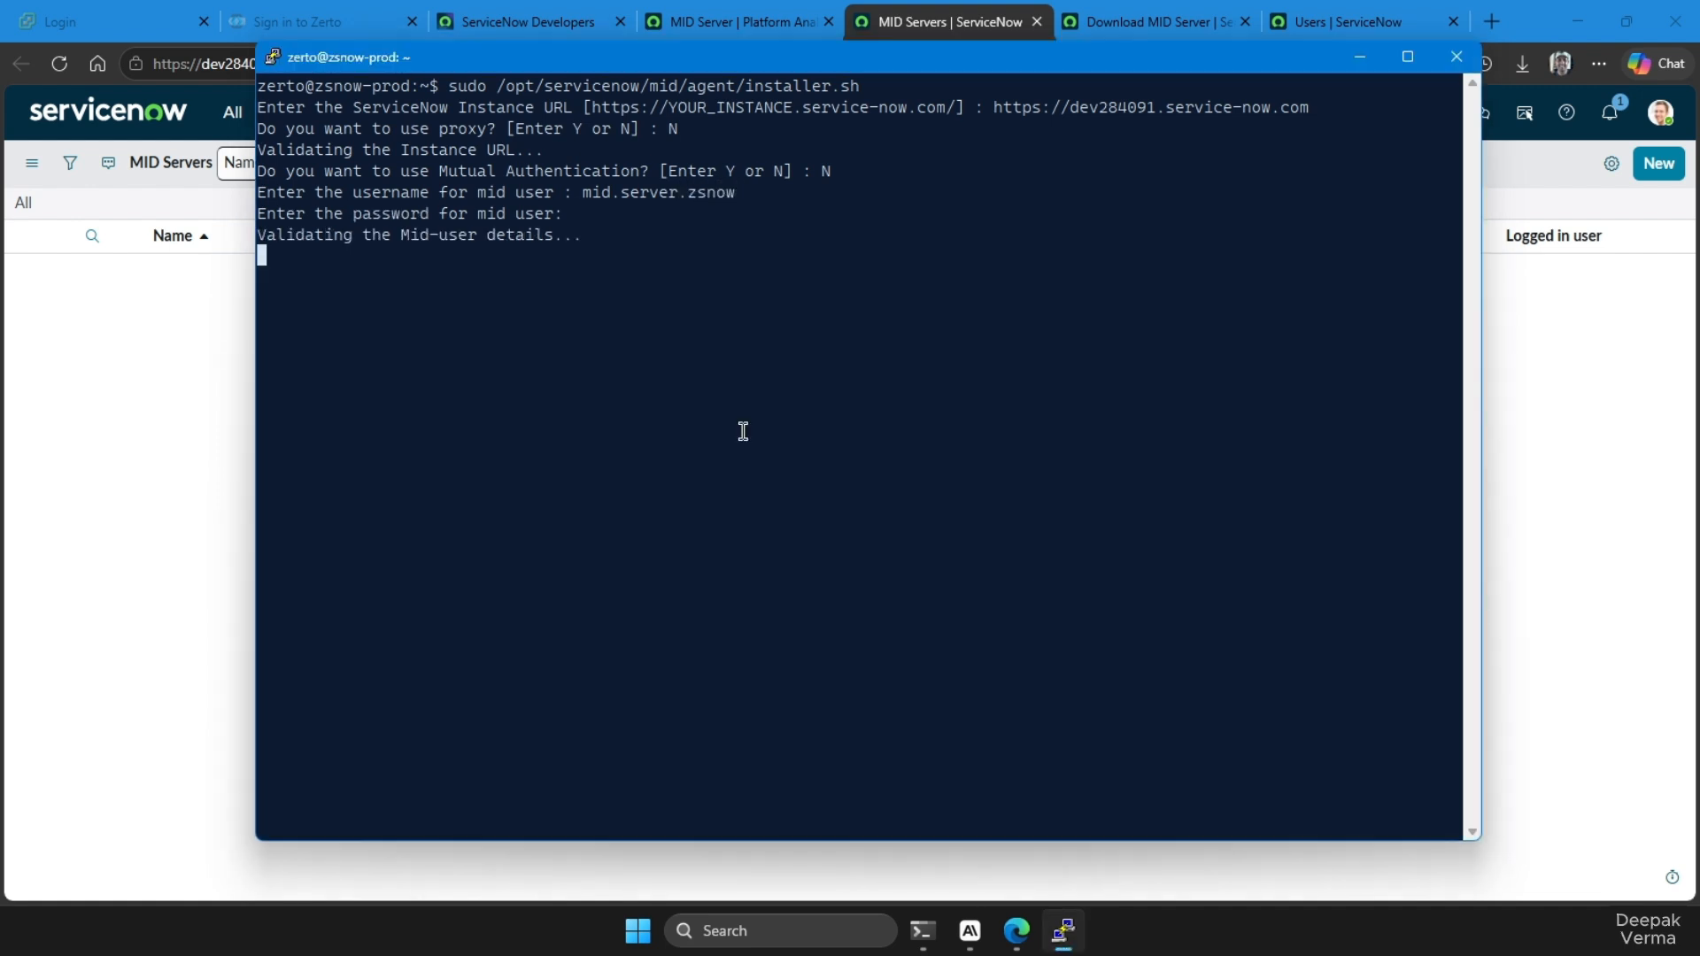
type("Y or N] : Y")
key("Return")
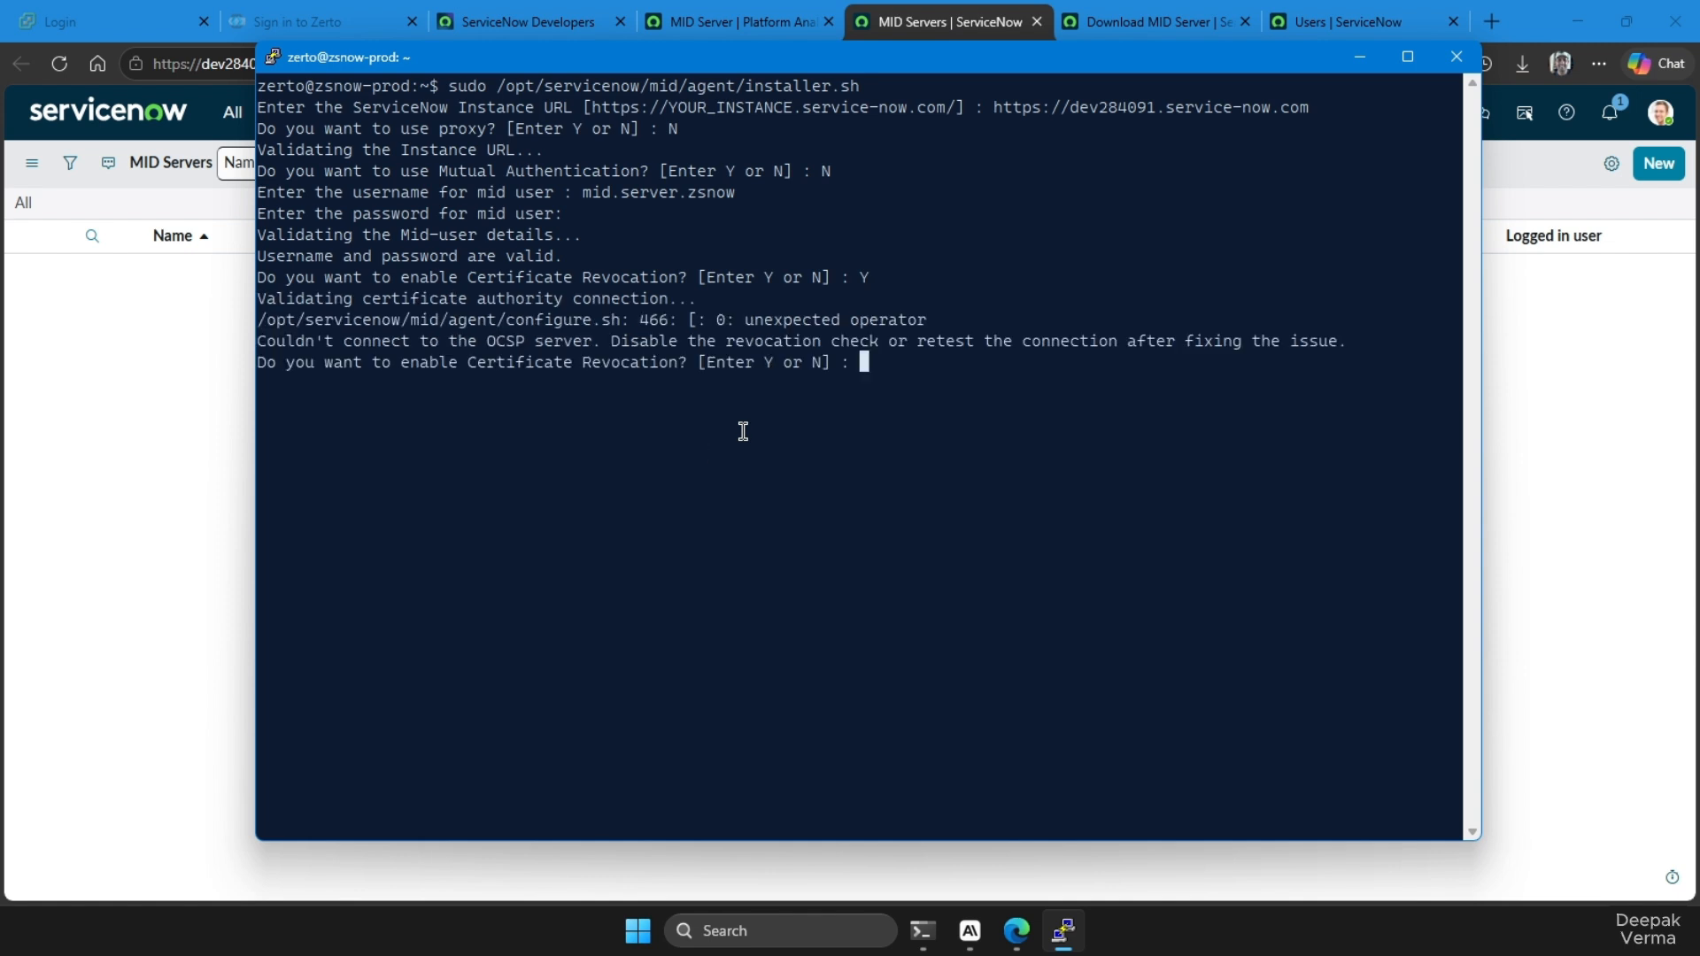
type("N")
Name the MID Server Zerto-Prod, with mid_zerto_prod as unique service name and Zerto_Prod_MID_Server as long service name
key("Return")
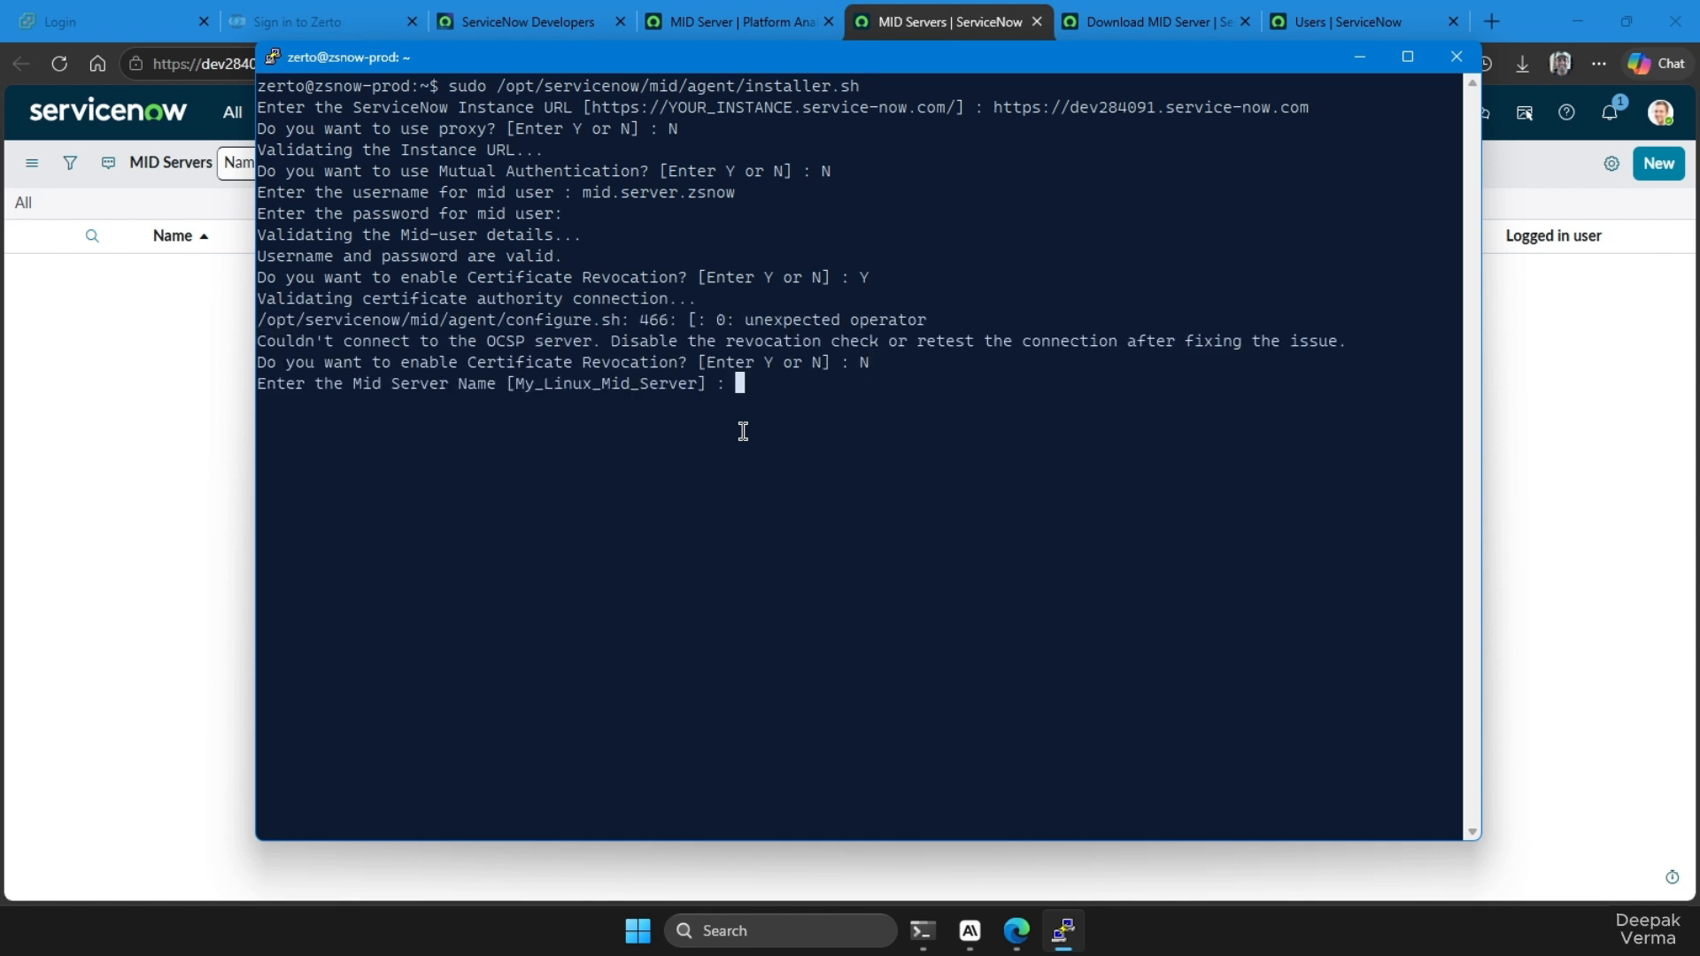
type("Zerto-Prod")
key("Return")
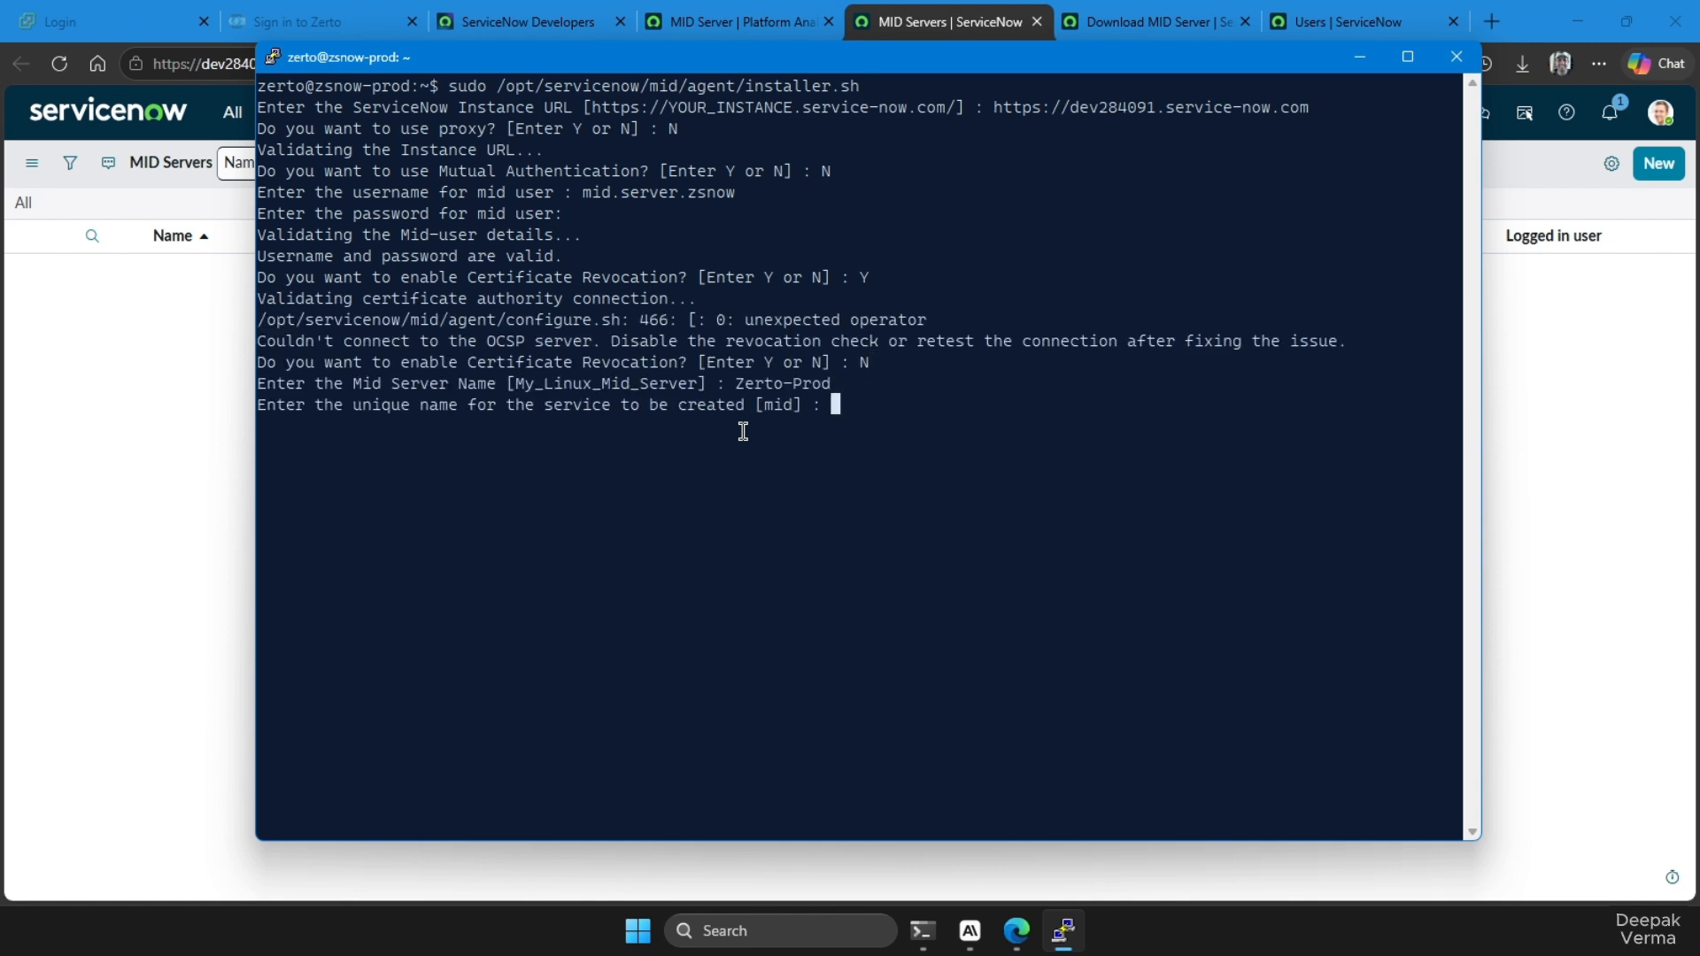
type("mid_zerto_prod")
key("Return")
type("Zerto_")
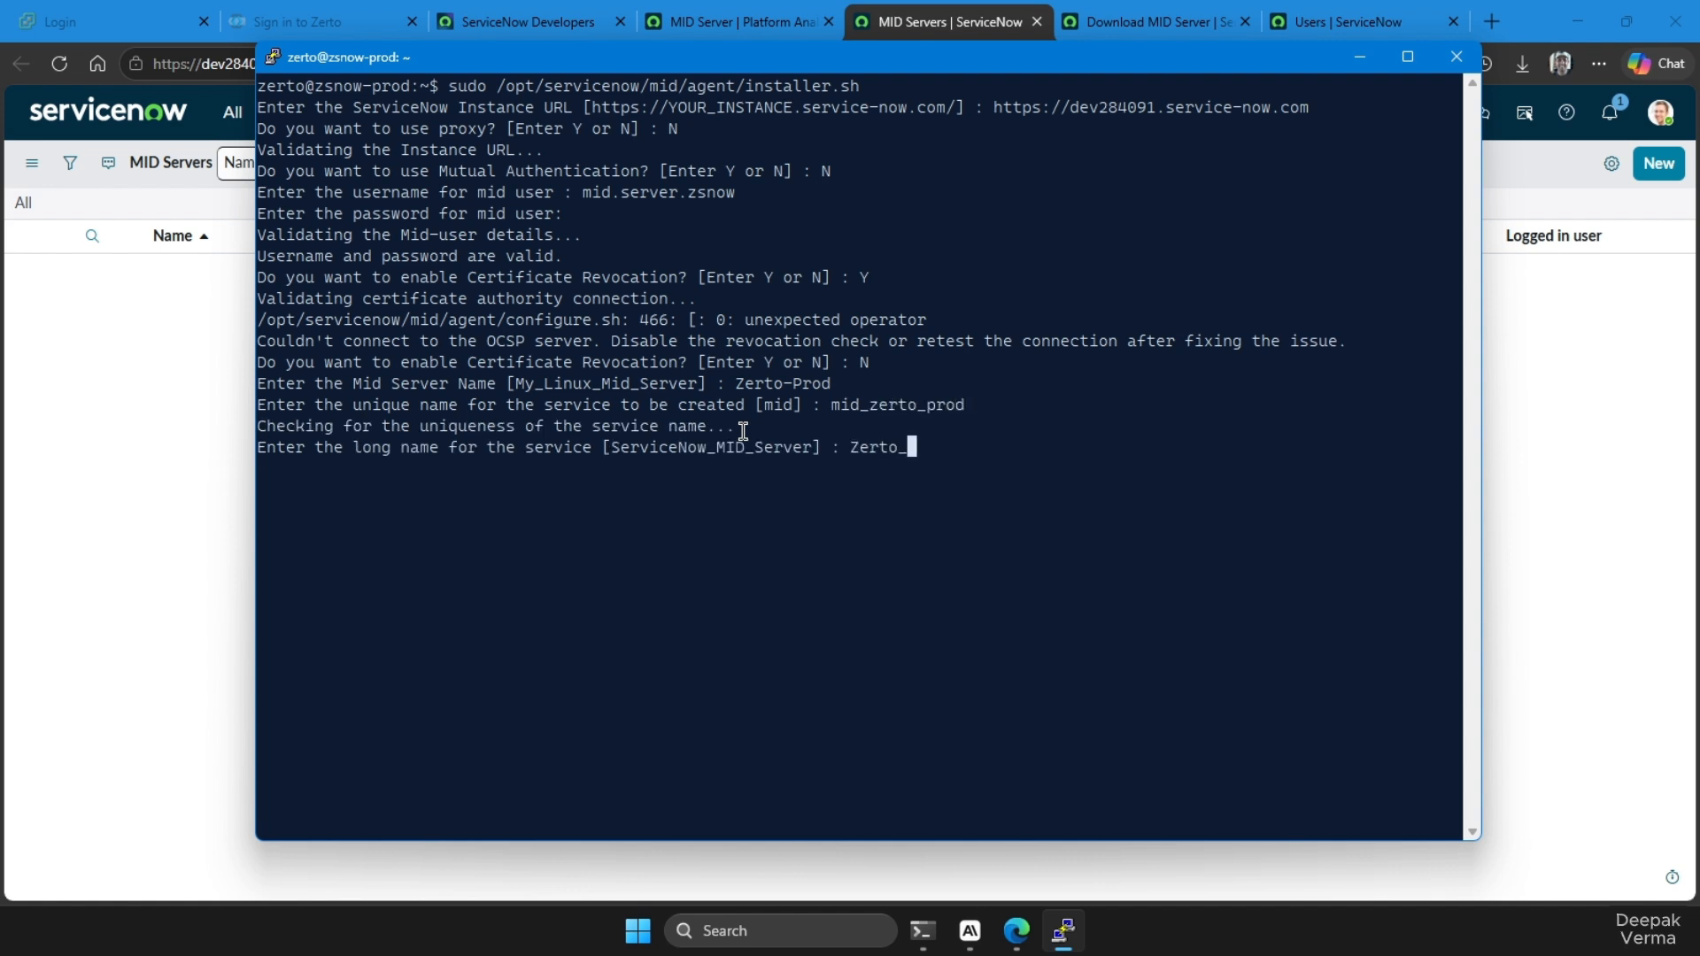
type("Prod_MID_Server")
Set zerto as the non-root user running the service and confirm the ownership change of the agent directory with yes
key("Return")
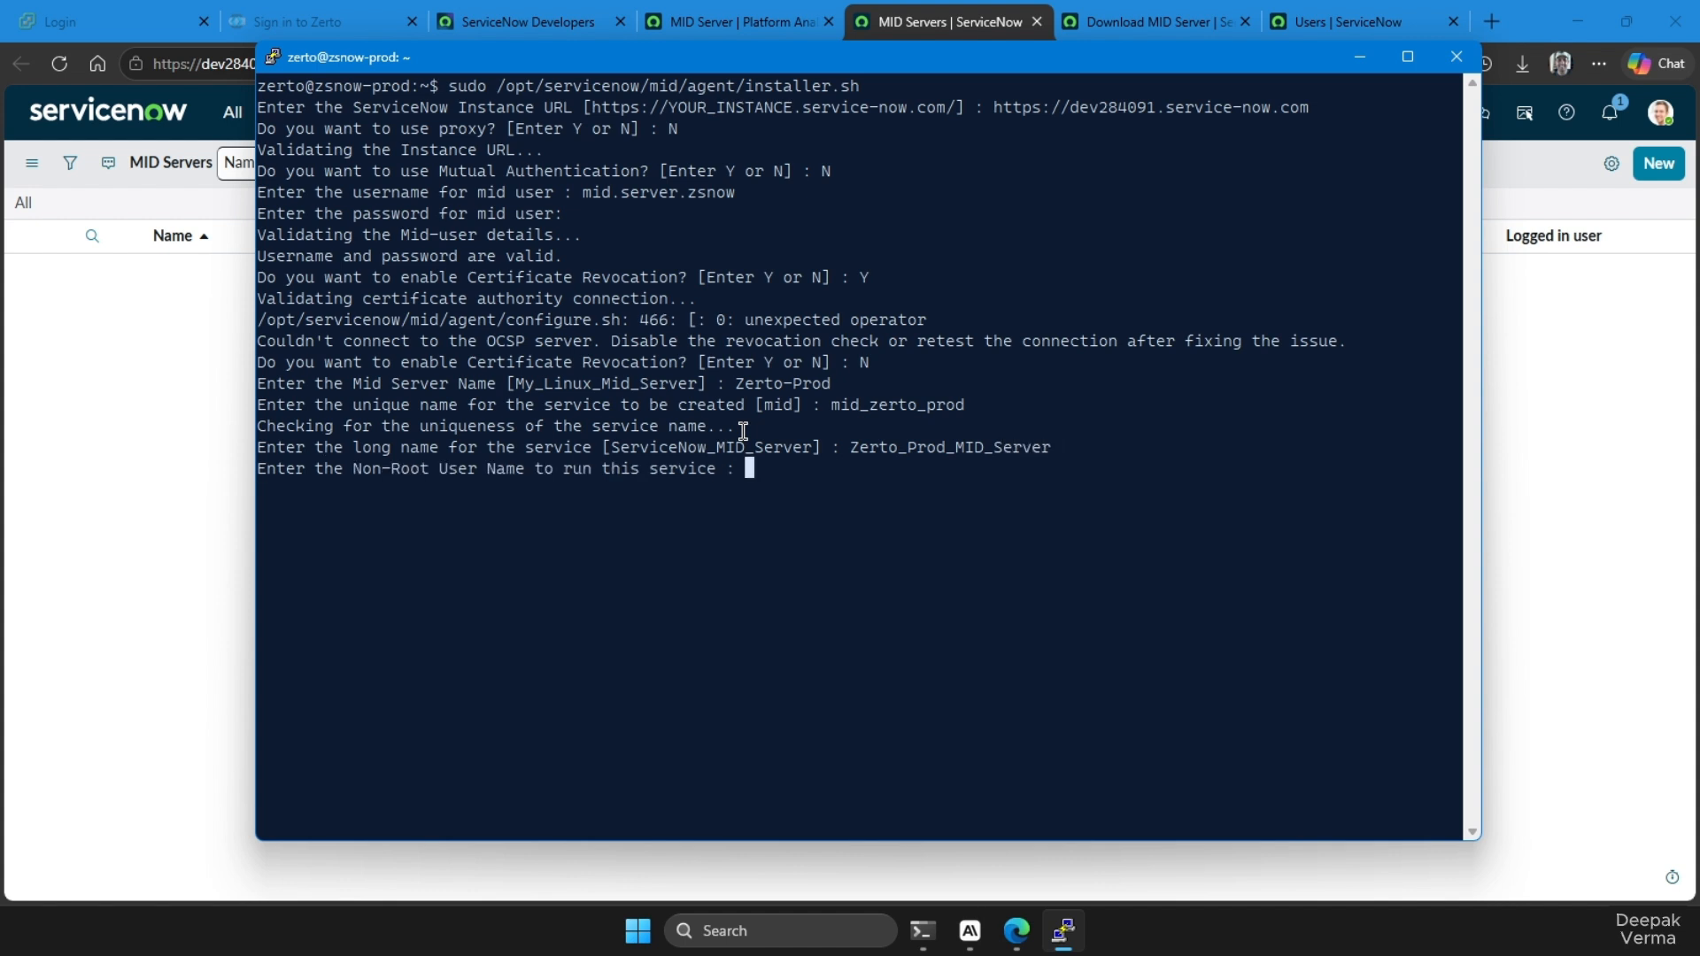
type("zerto")
key("Return")
type("yes or YES to confirm) ? ye")
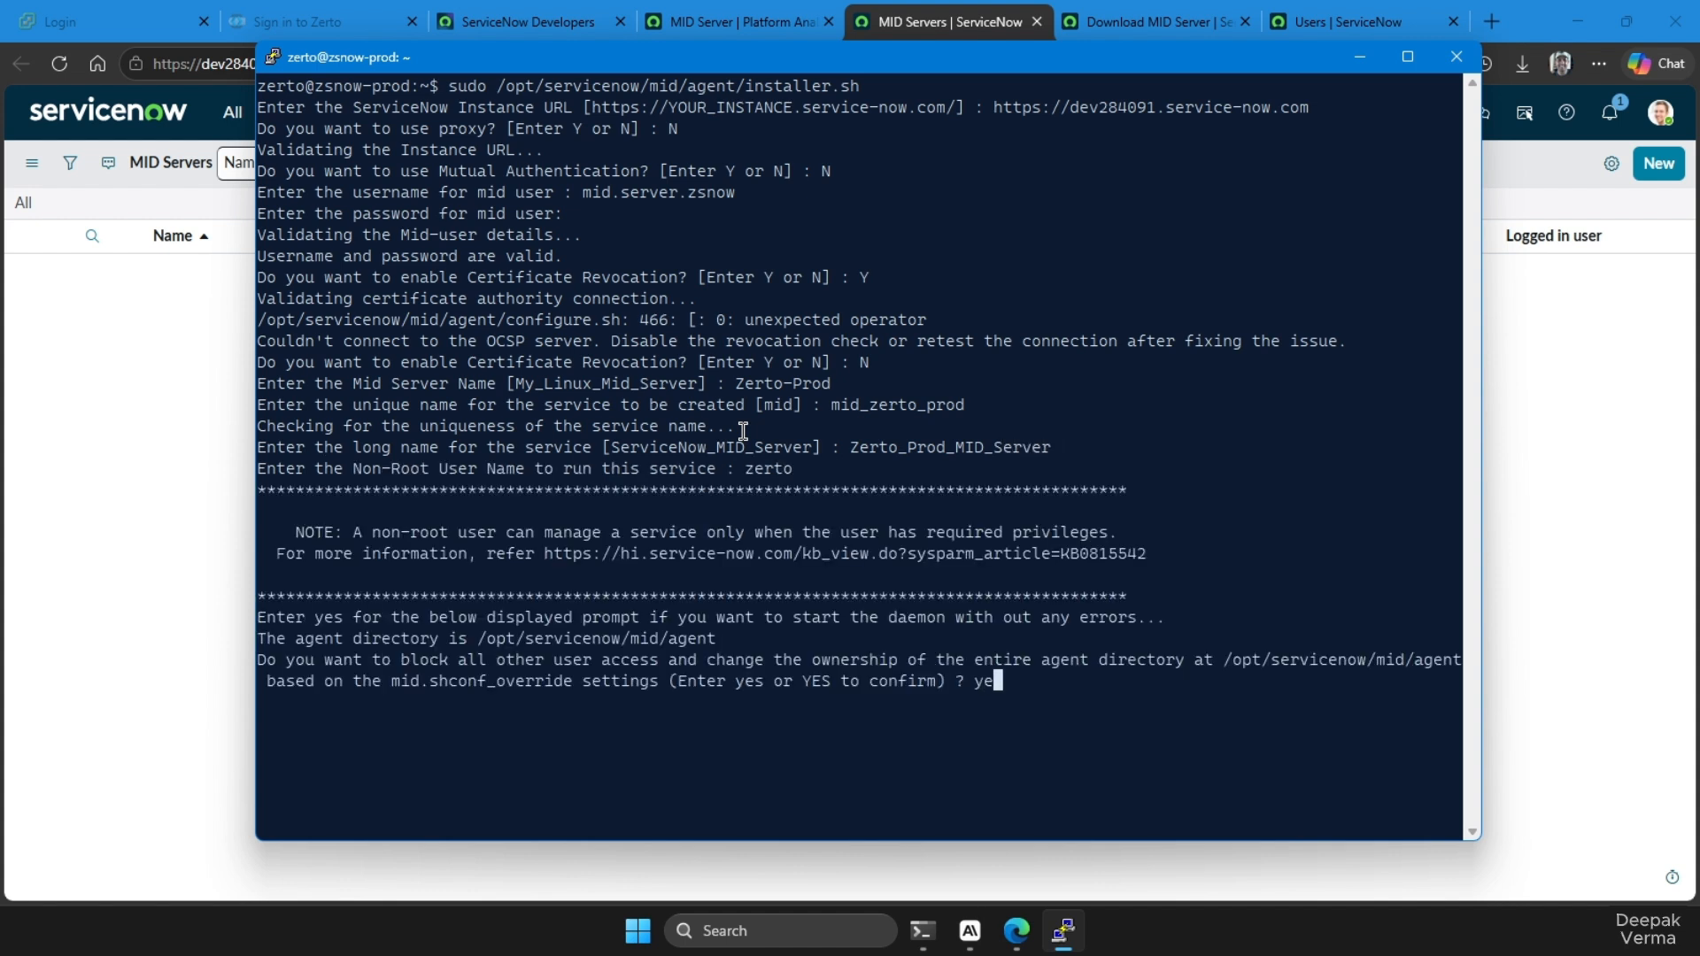
key("Return")
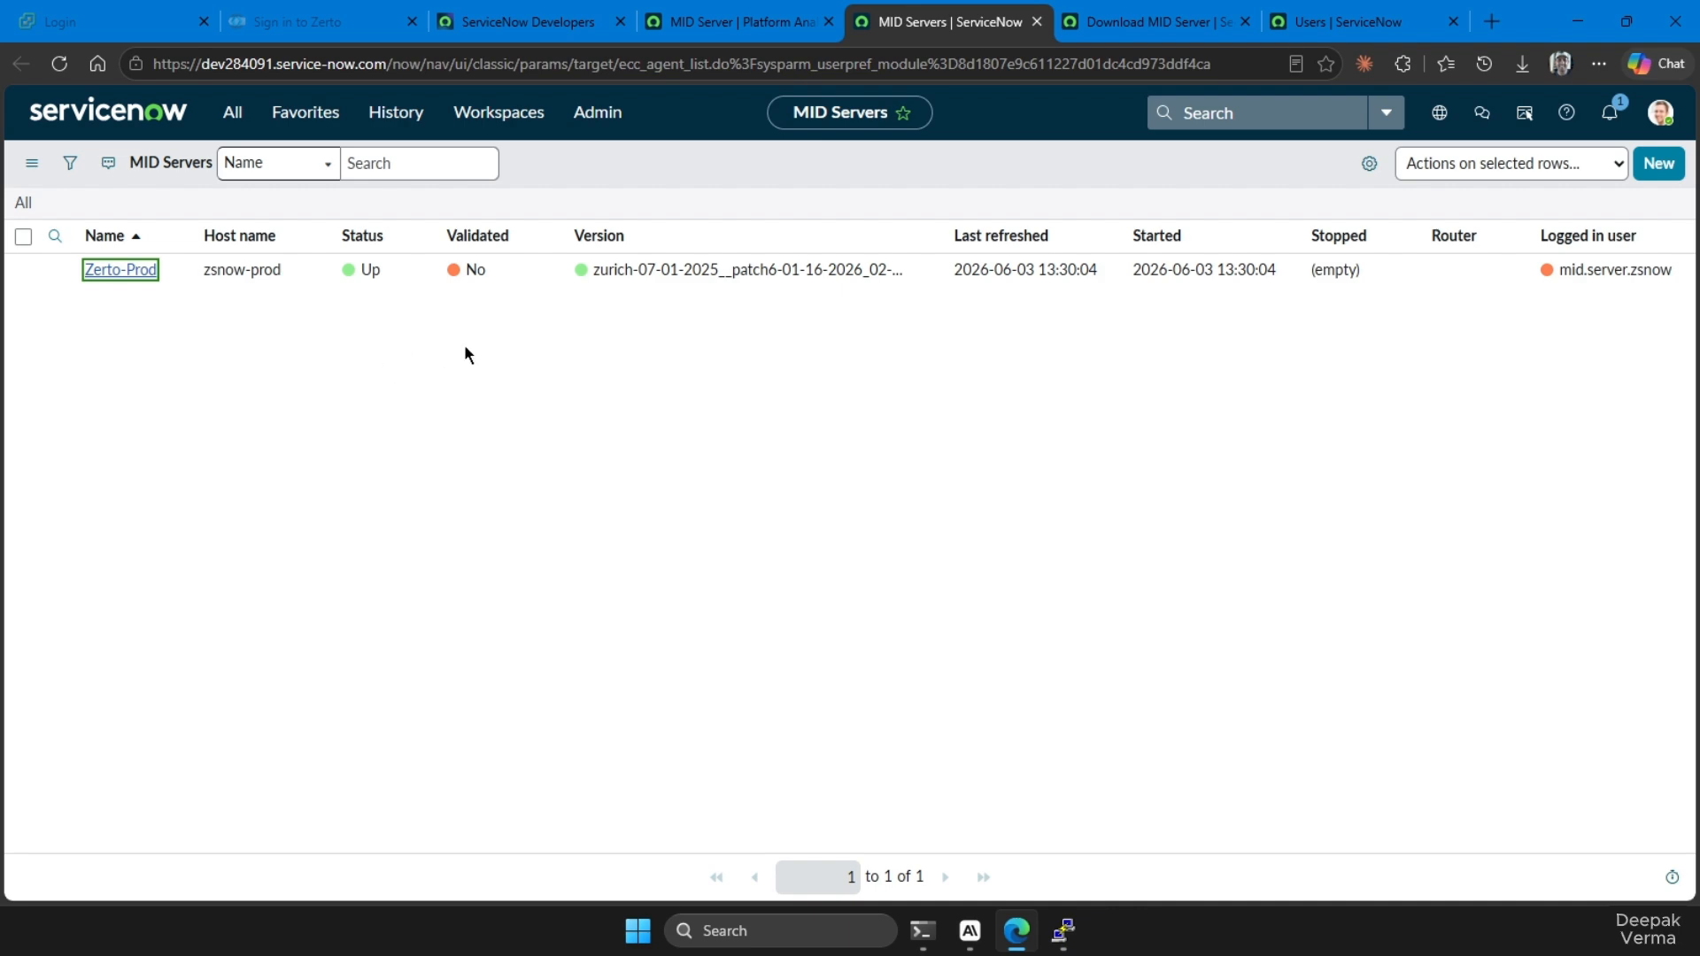
Validate the Zerto-Prod MID Server with all applications, capabilities and IP ranges allowed, and refresh the MID Servers list
key("Return")
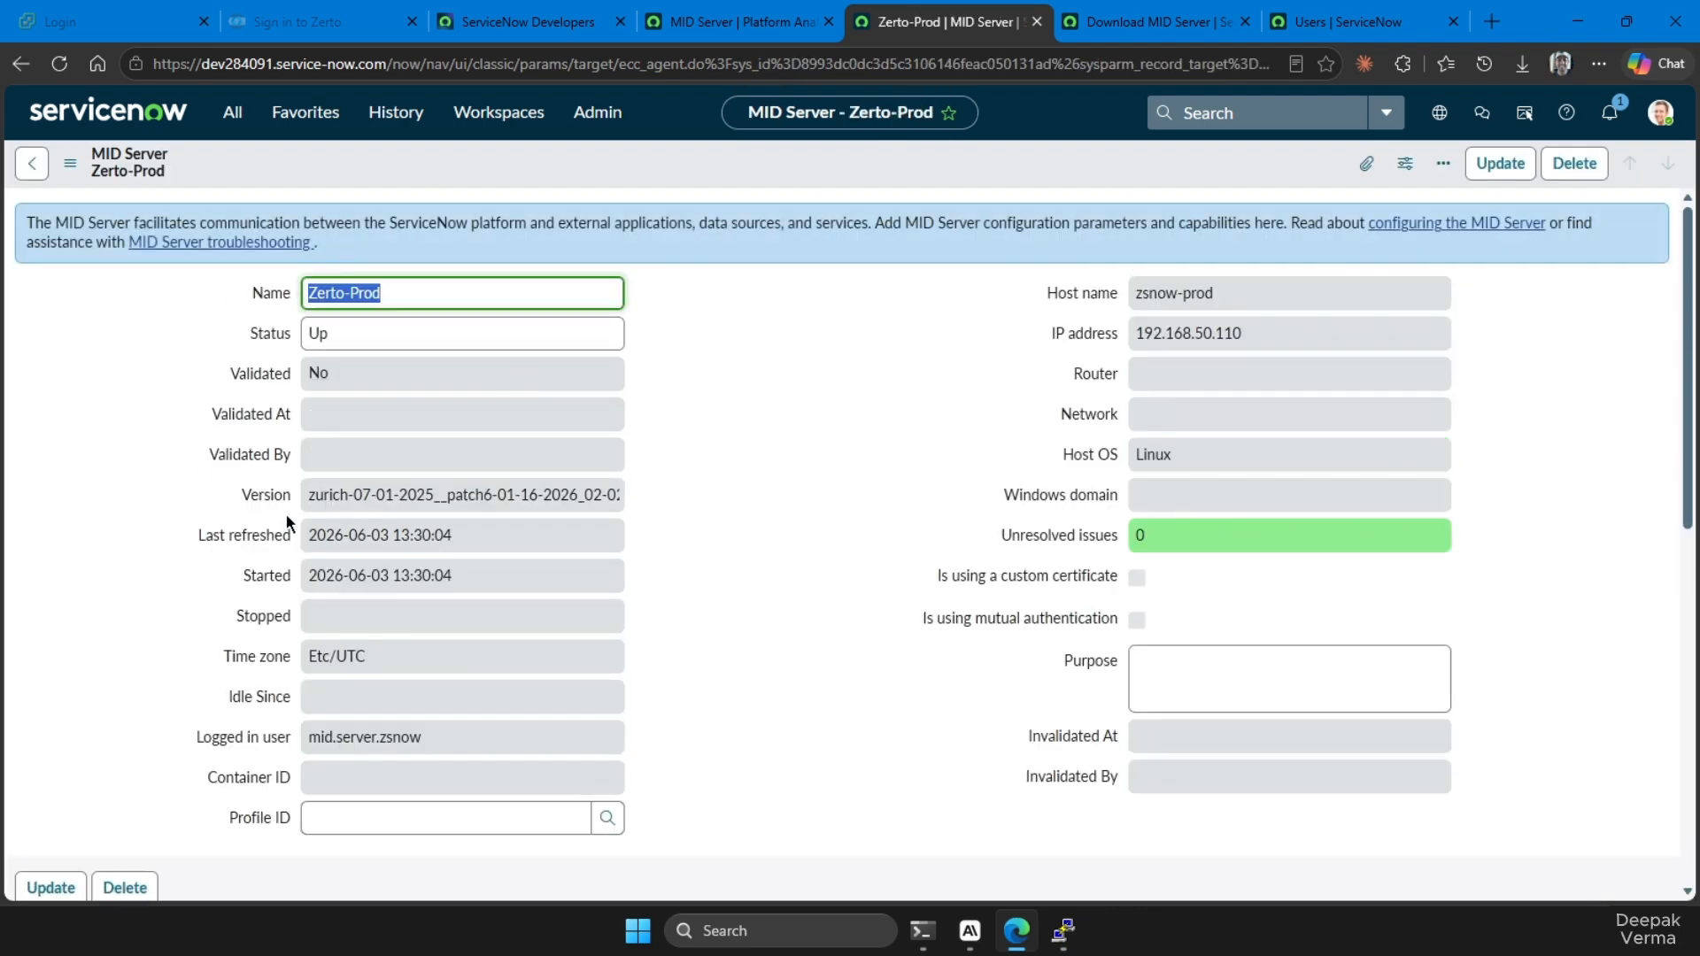
scroll(205, 599, "down", 5)
left_click(37, 528)
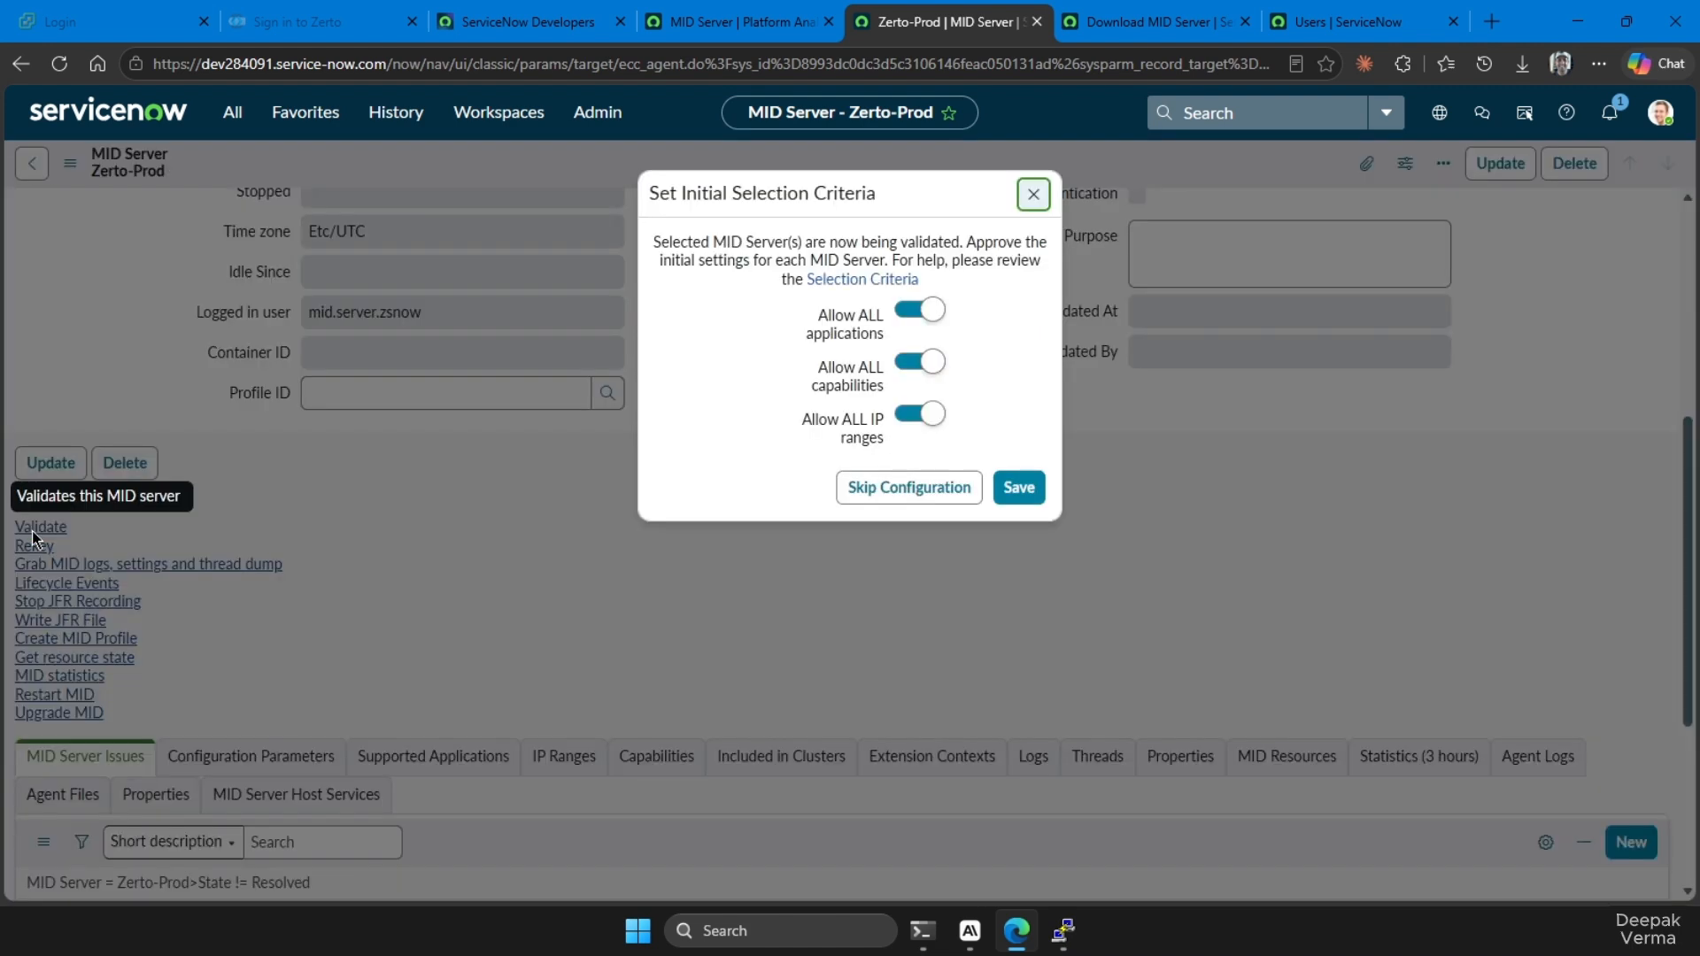
left_click(1018, 487)
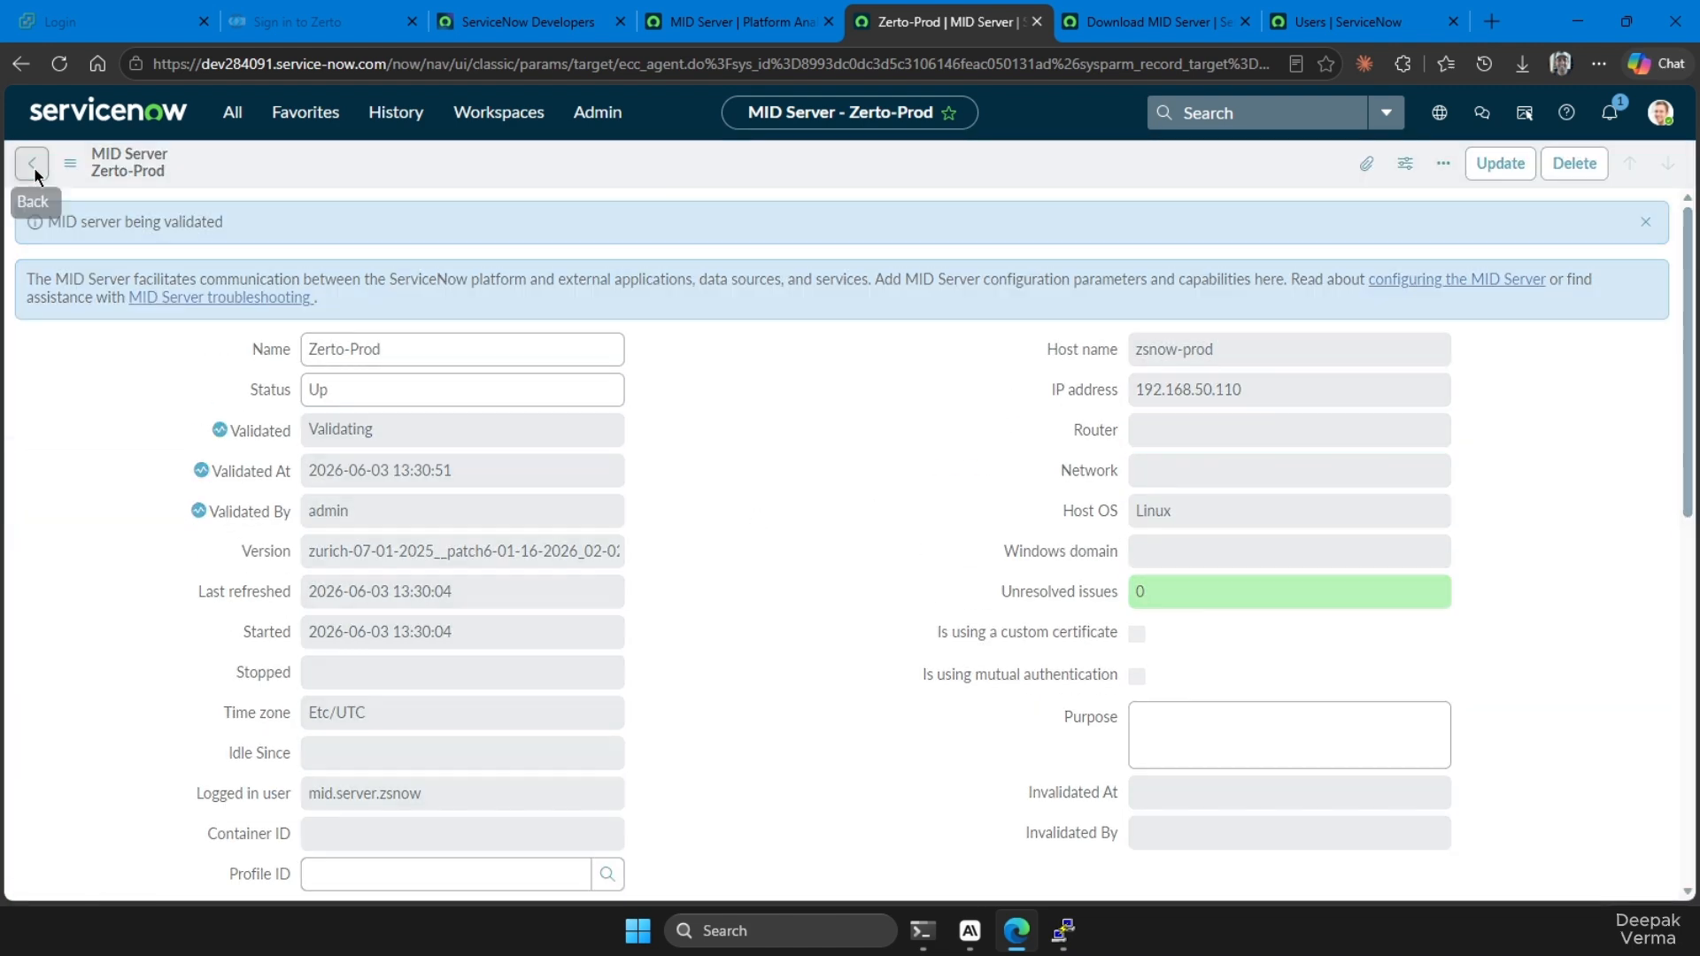
left_click(32, 163)
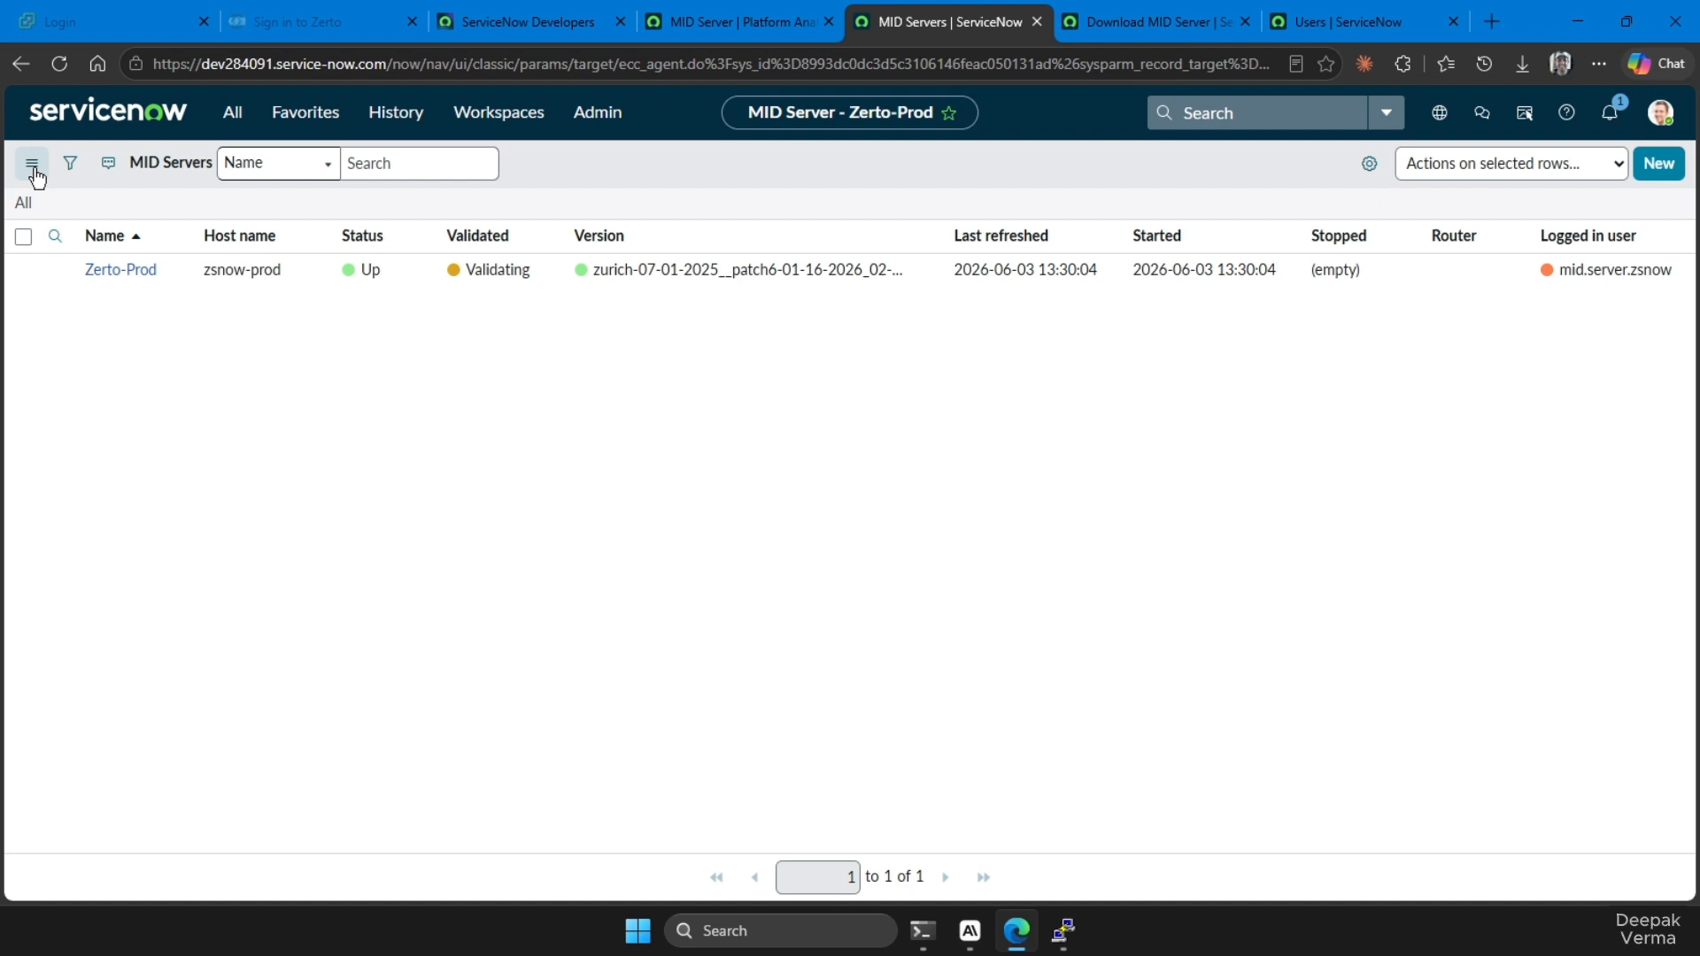
left_click(60, 66)
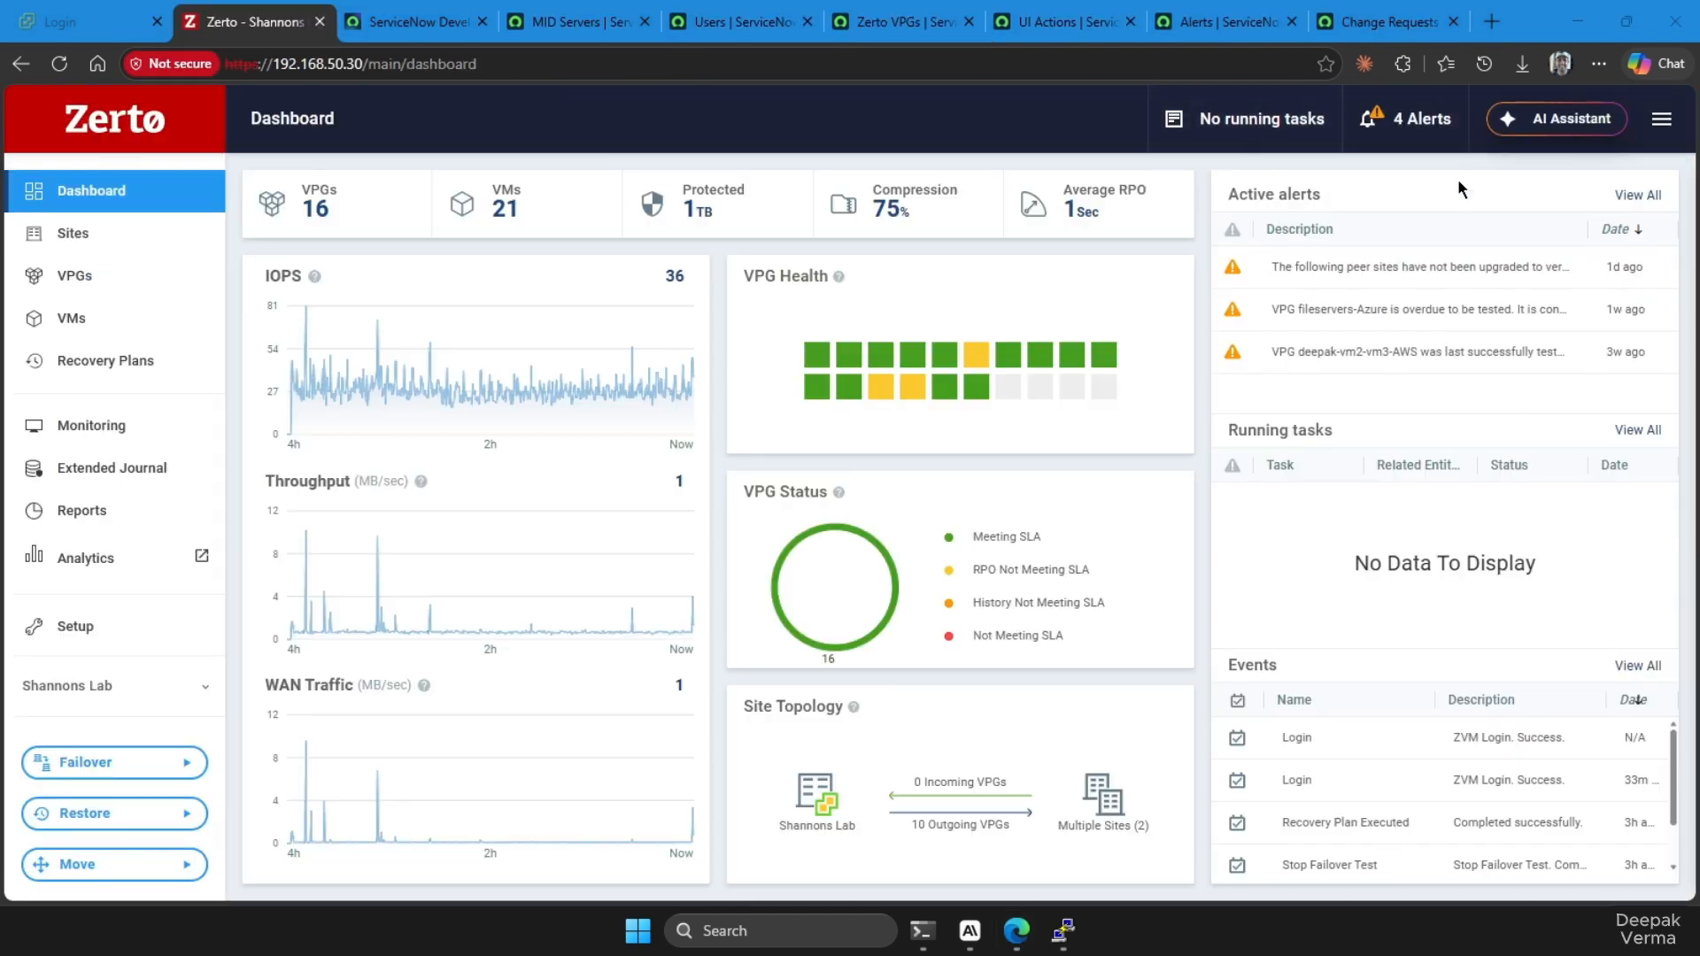
Show all active alerts in Zerto and compare them with the zsnow alerts in ServiceNow
left_click(1416, 124)
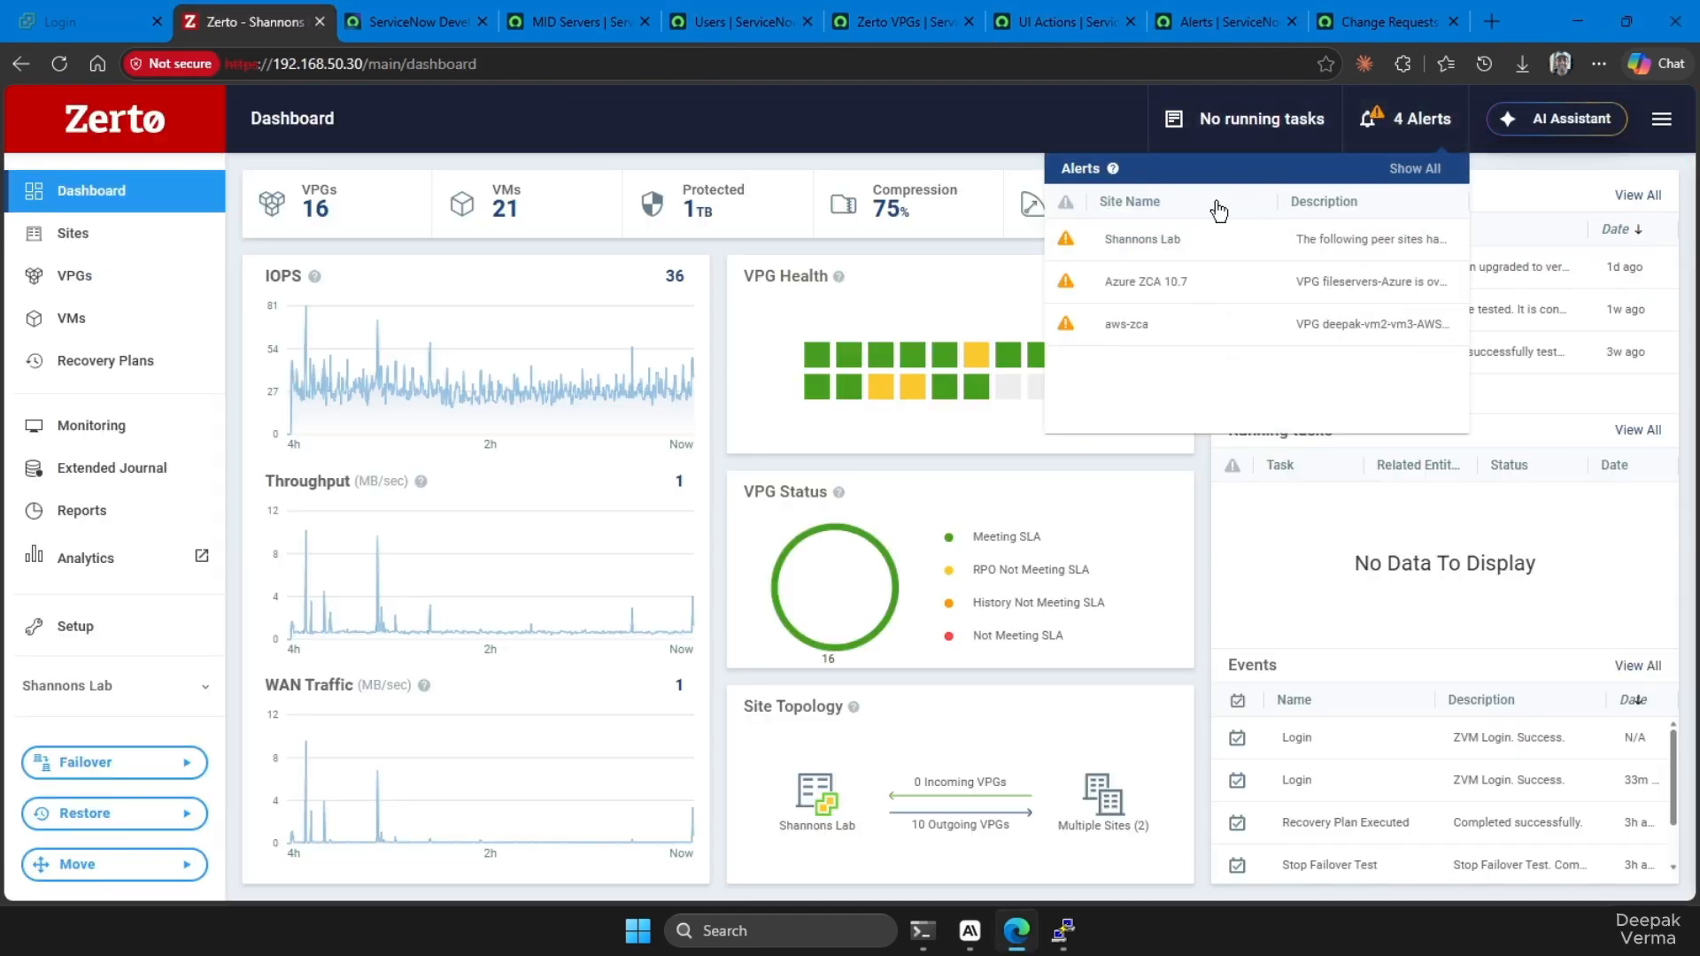
left_click(1431, 170)
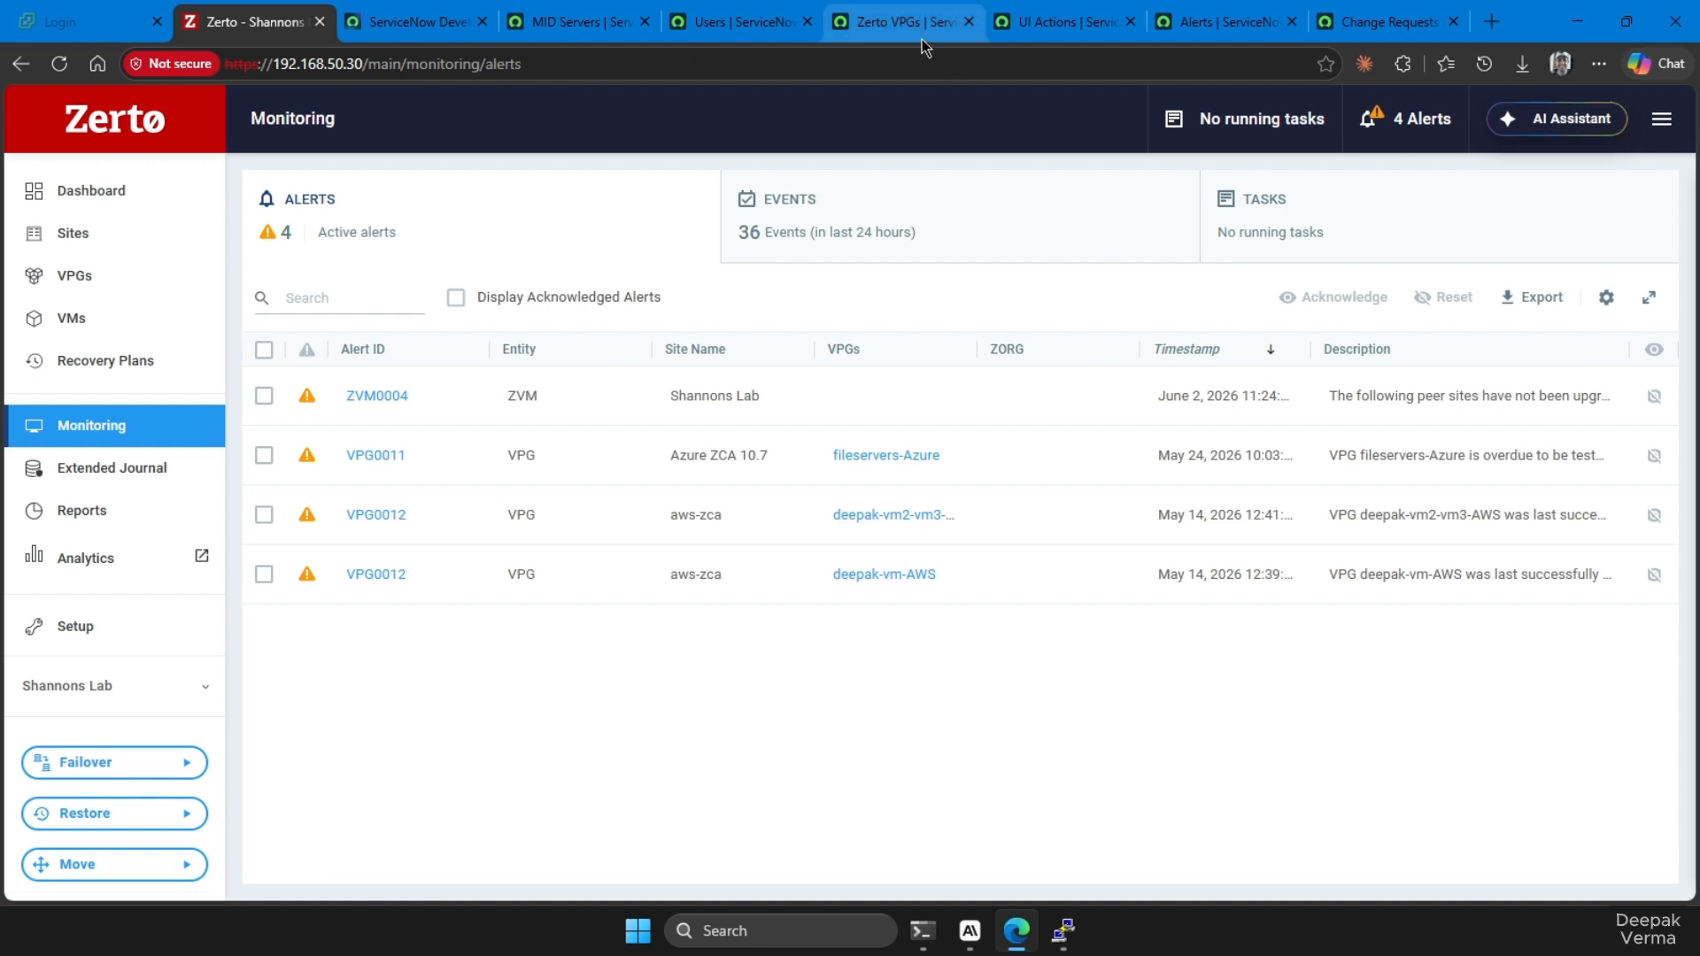
left_click(1237, 25)
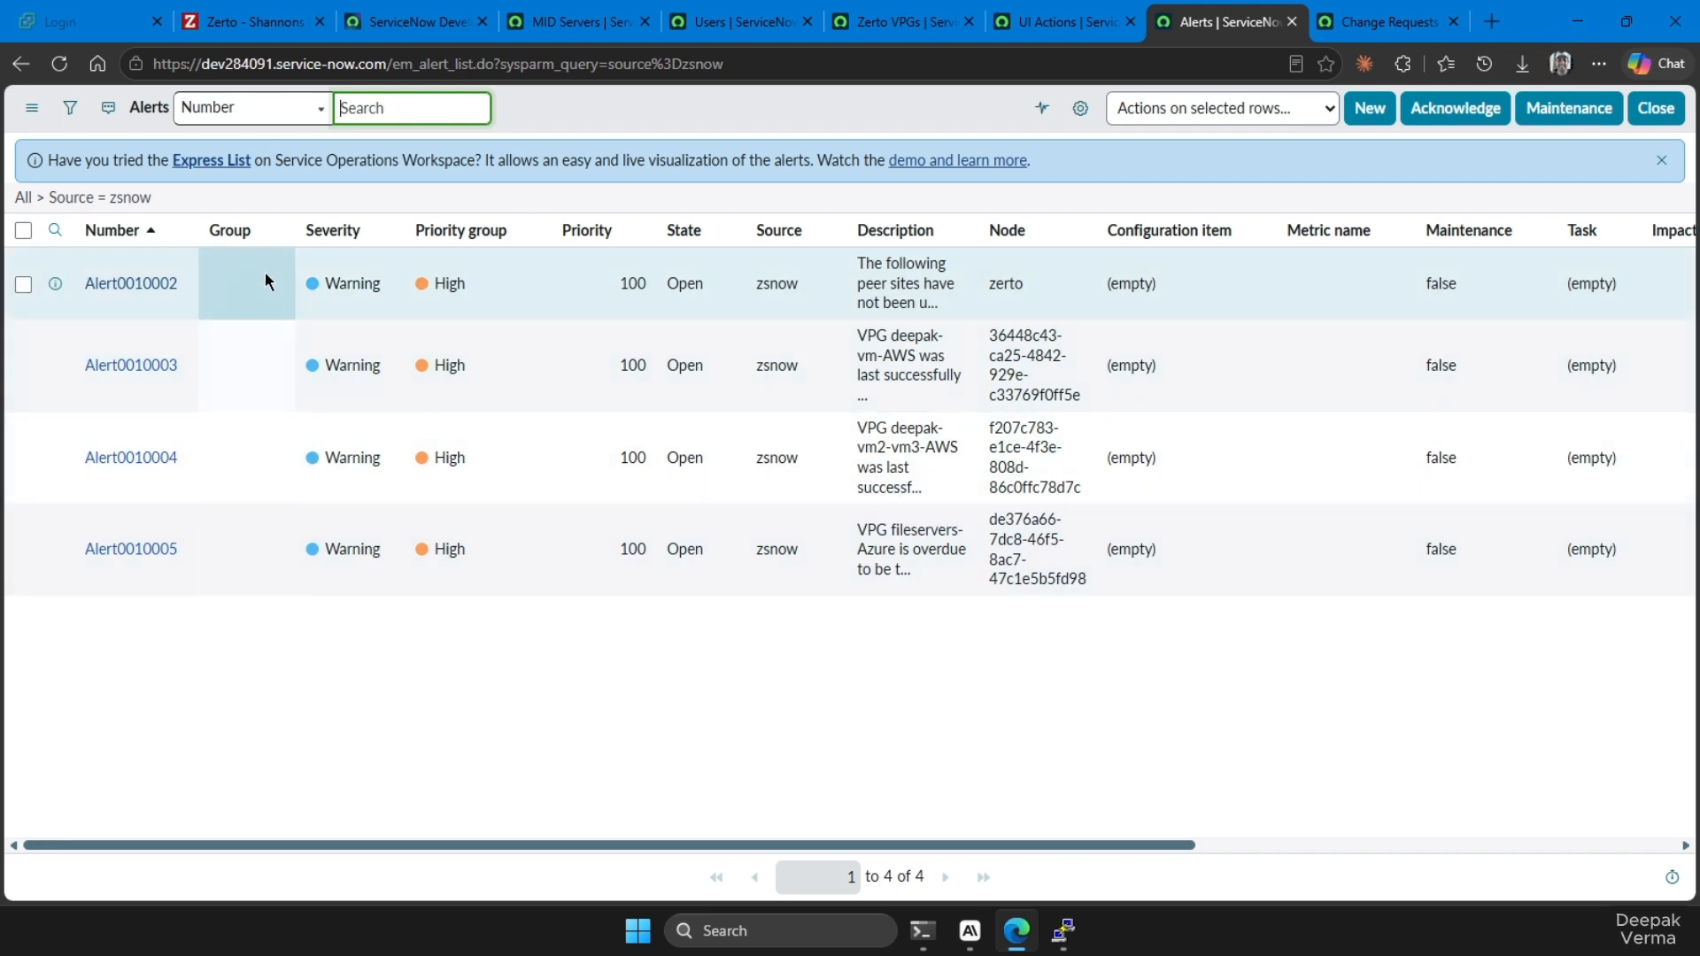
Acknowledge the ZVM0004 alert in Zerto's alert monitoring list
left_click(237, 20)
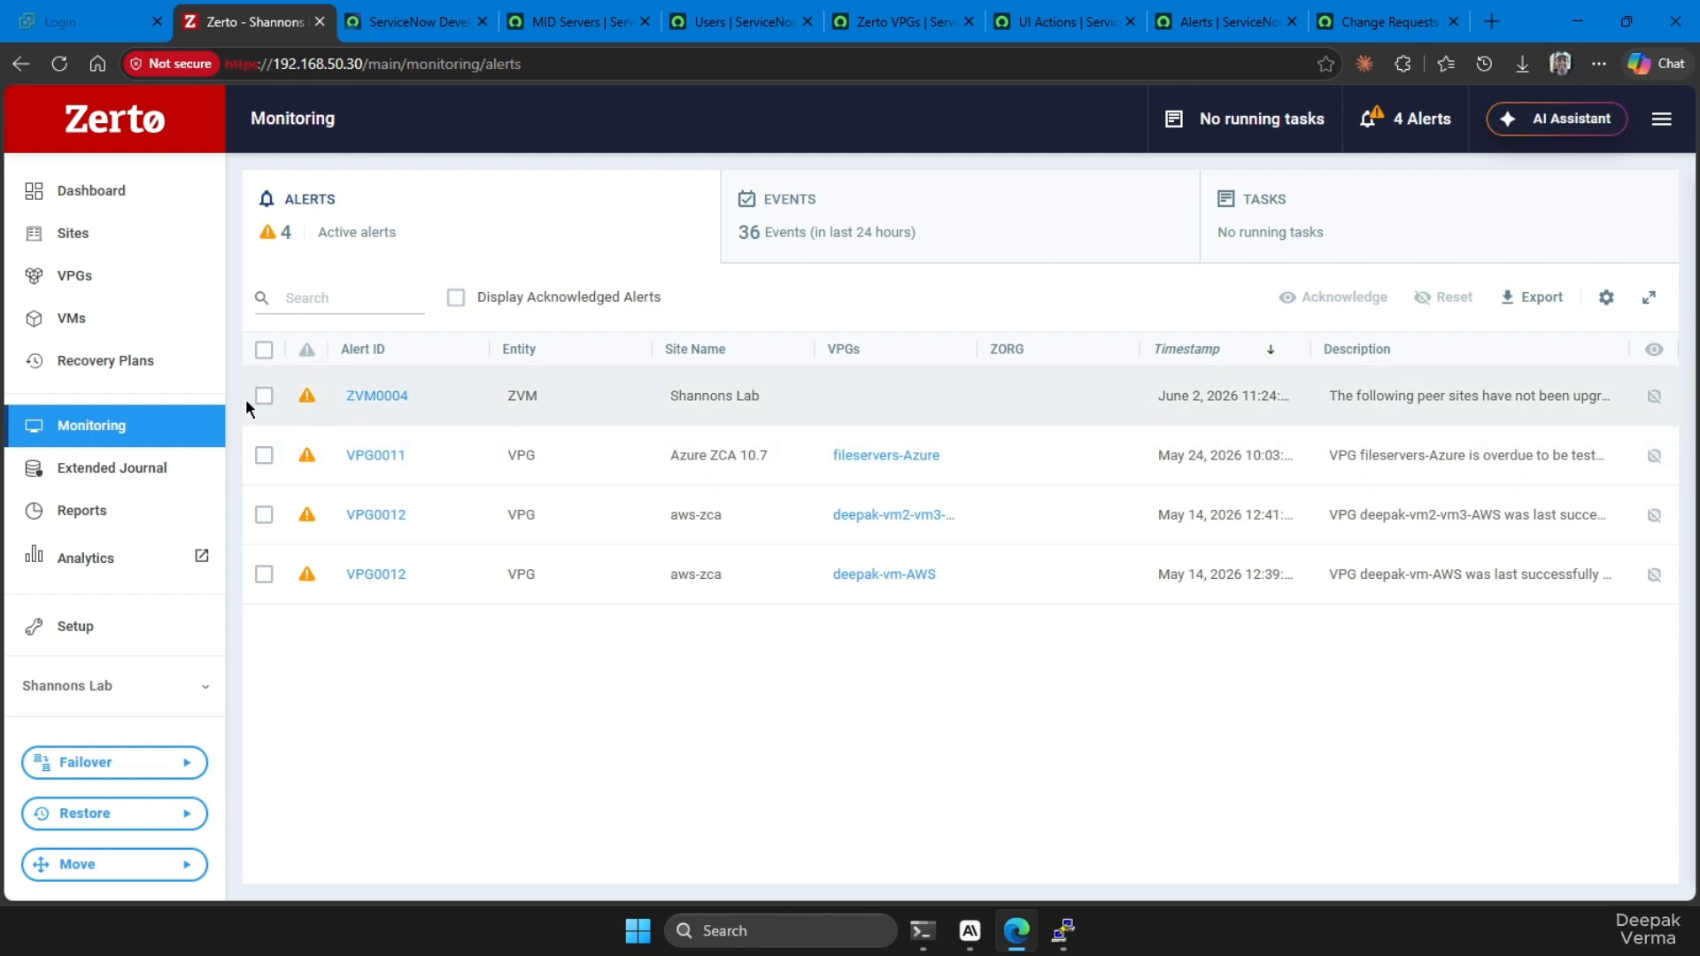
left_click(264, 400)
left_click(1363, 299)
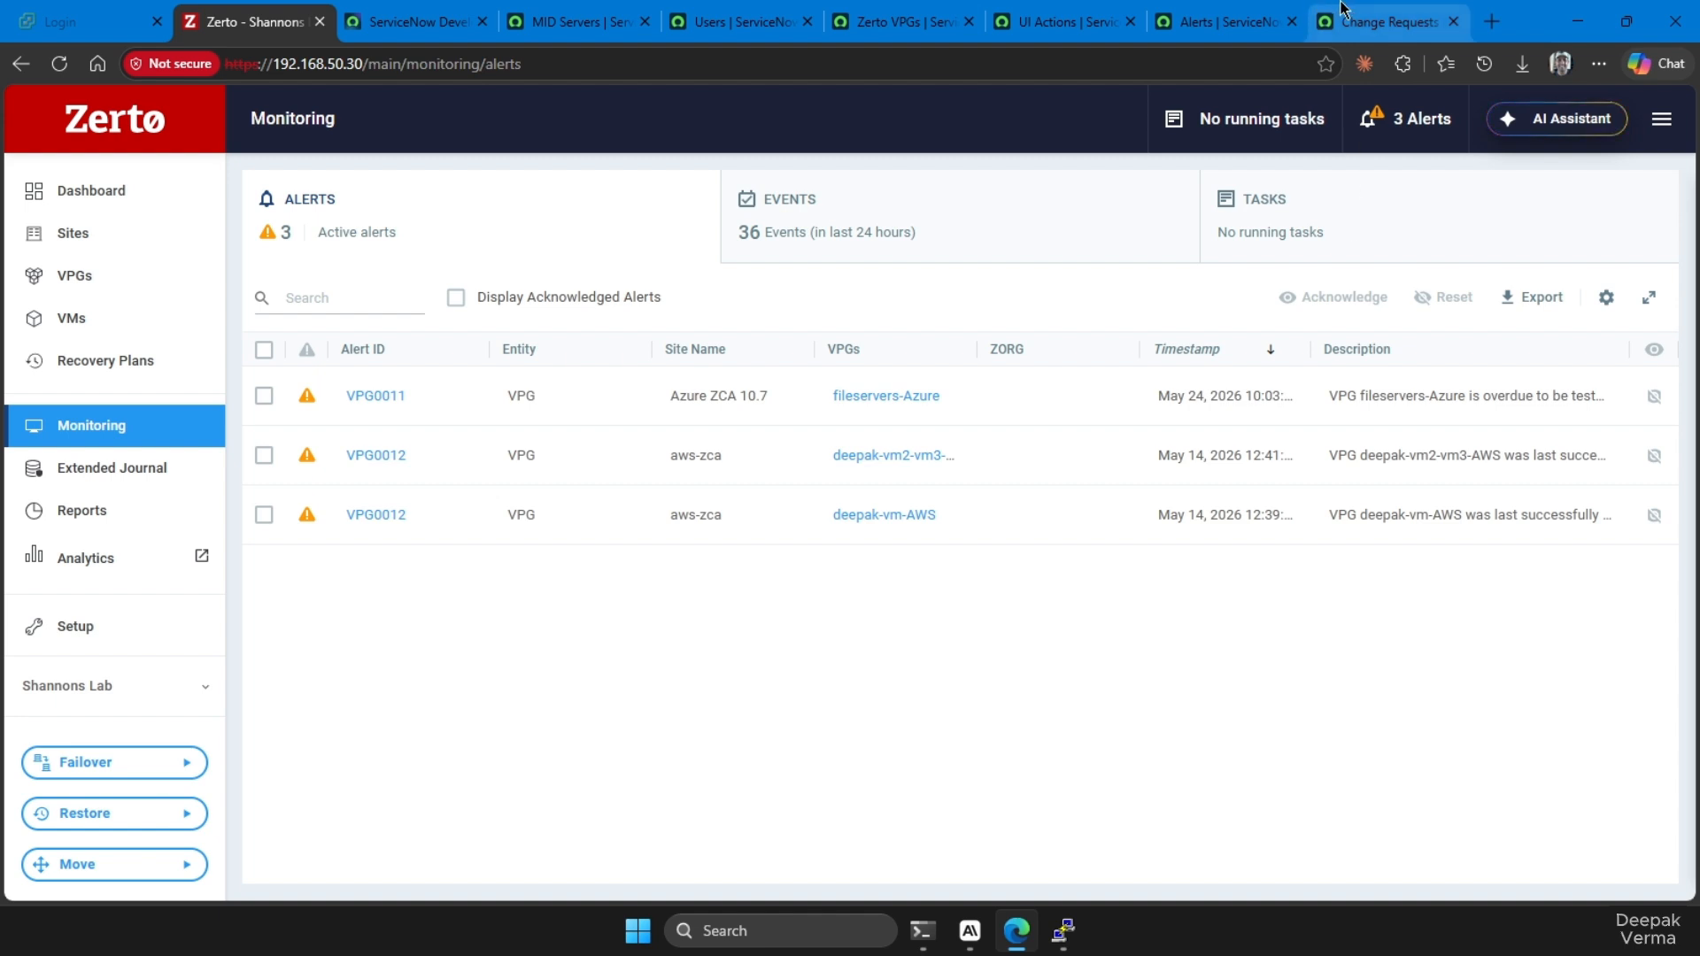
Refresh the ServiceNow Alerts list and check the severity of the alert about the peer sites
left_click(1252, 21)
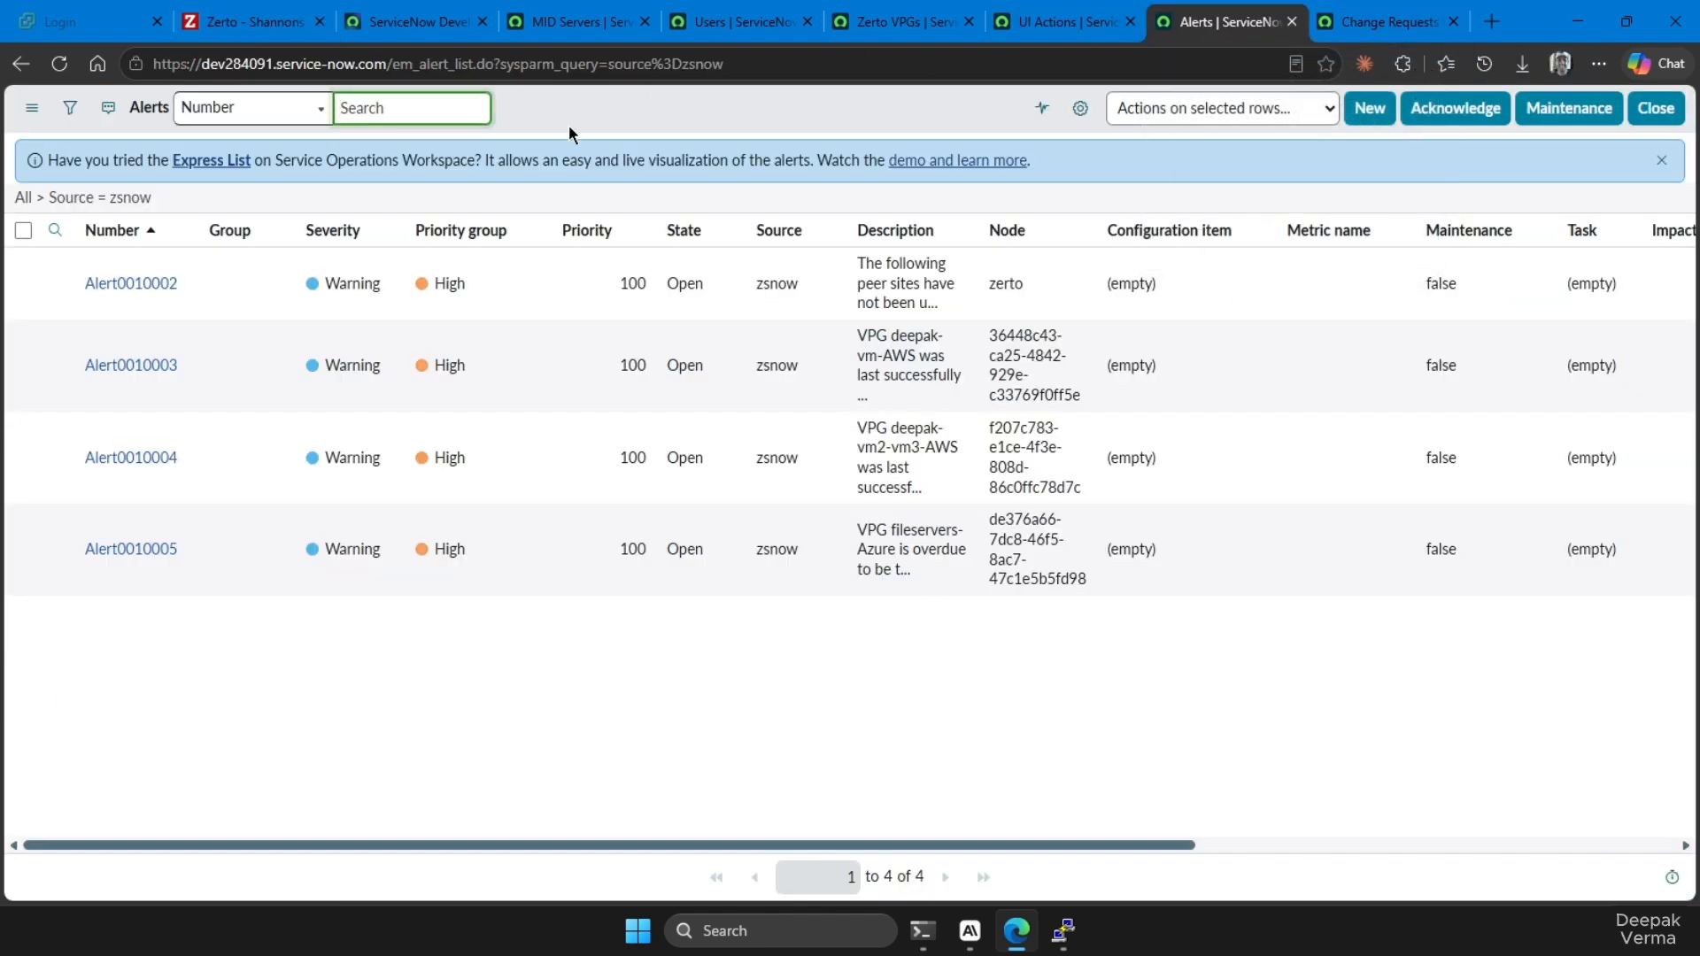
left_click(67, 63)
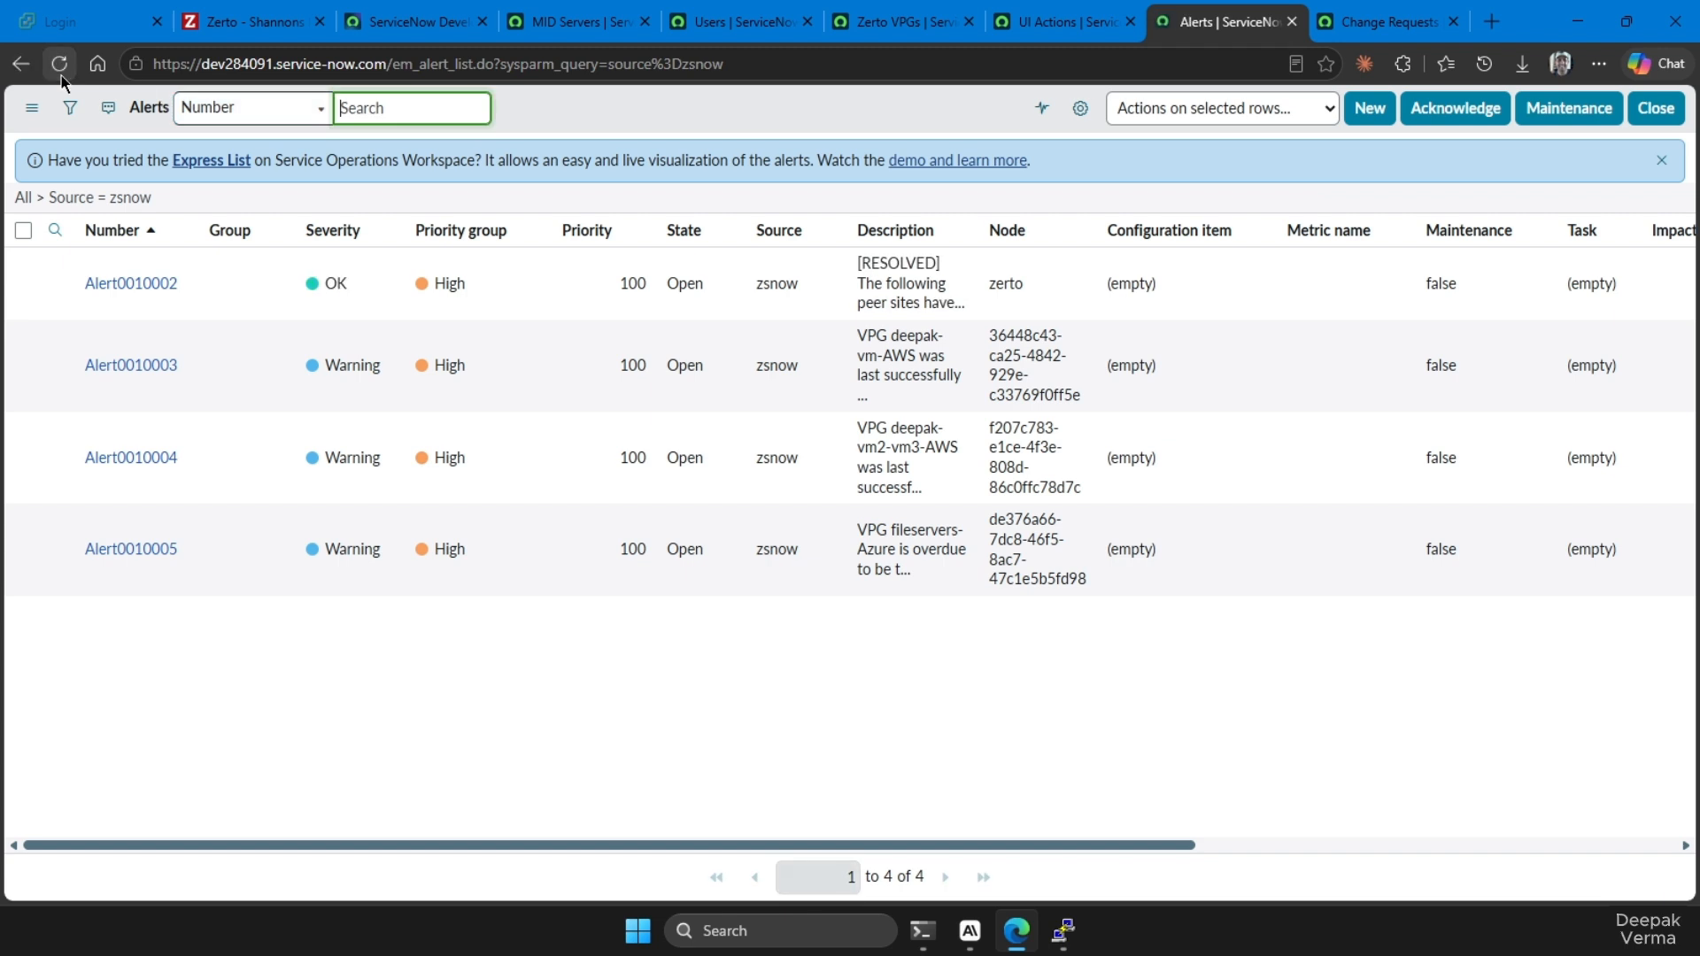
left_click(337, 296)
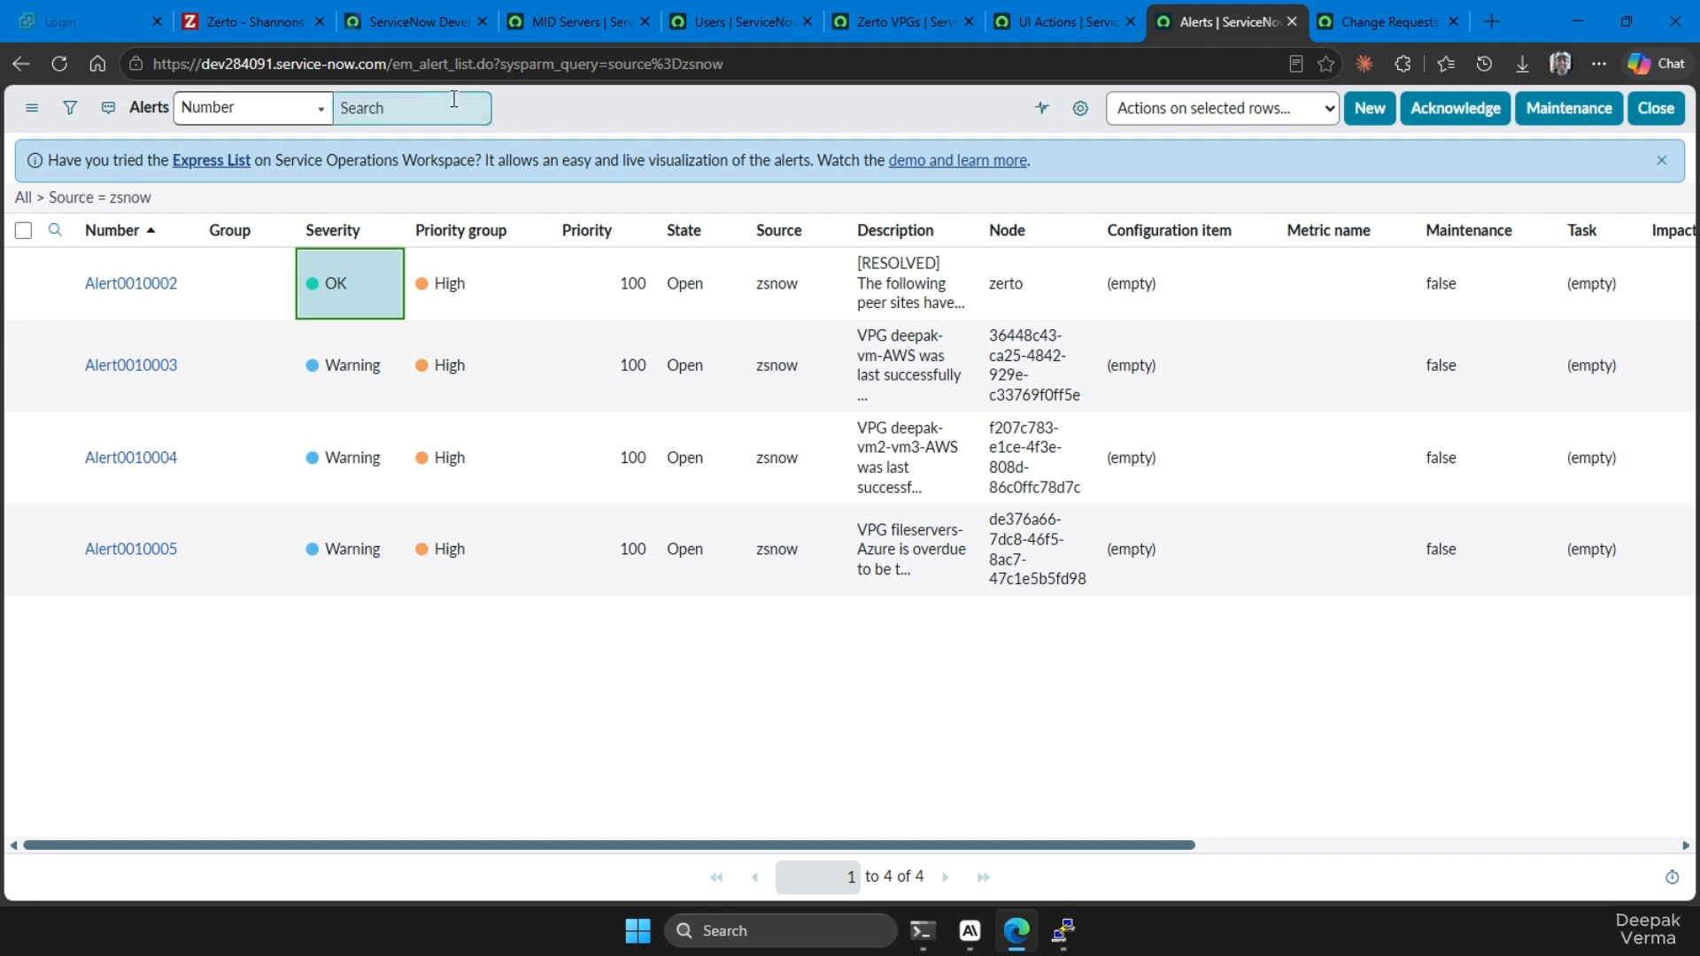
Review the full VPG list in Zerto and compare it with the Zerto VPGs table in ServiceNow
left_click(247, 21)
left_click(75, 276)
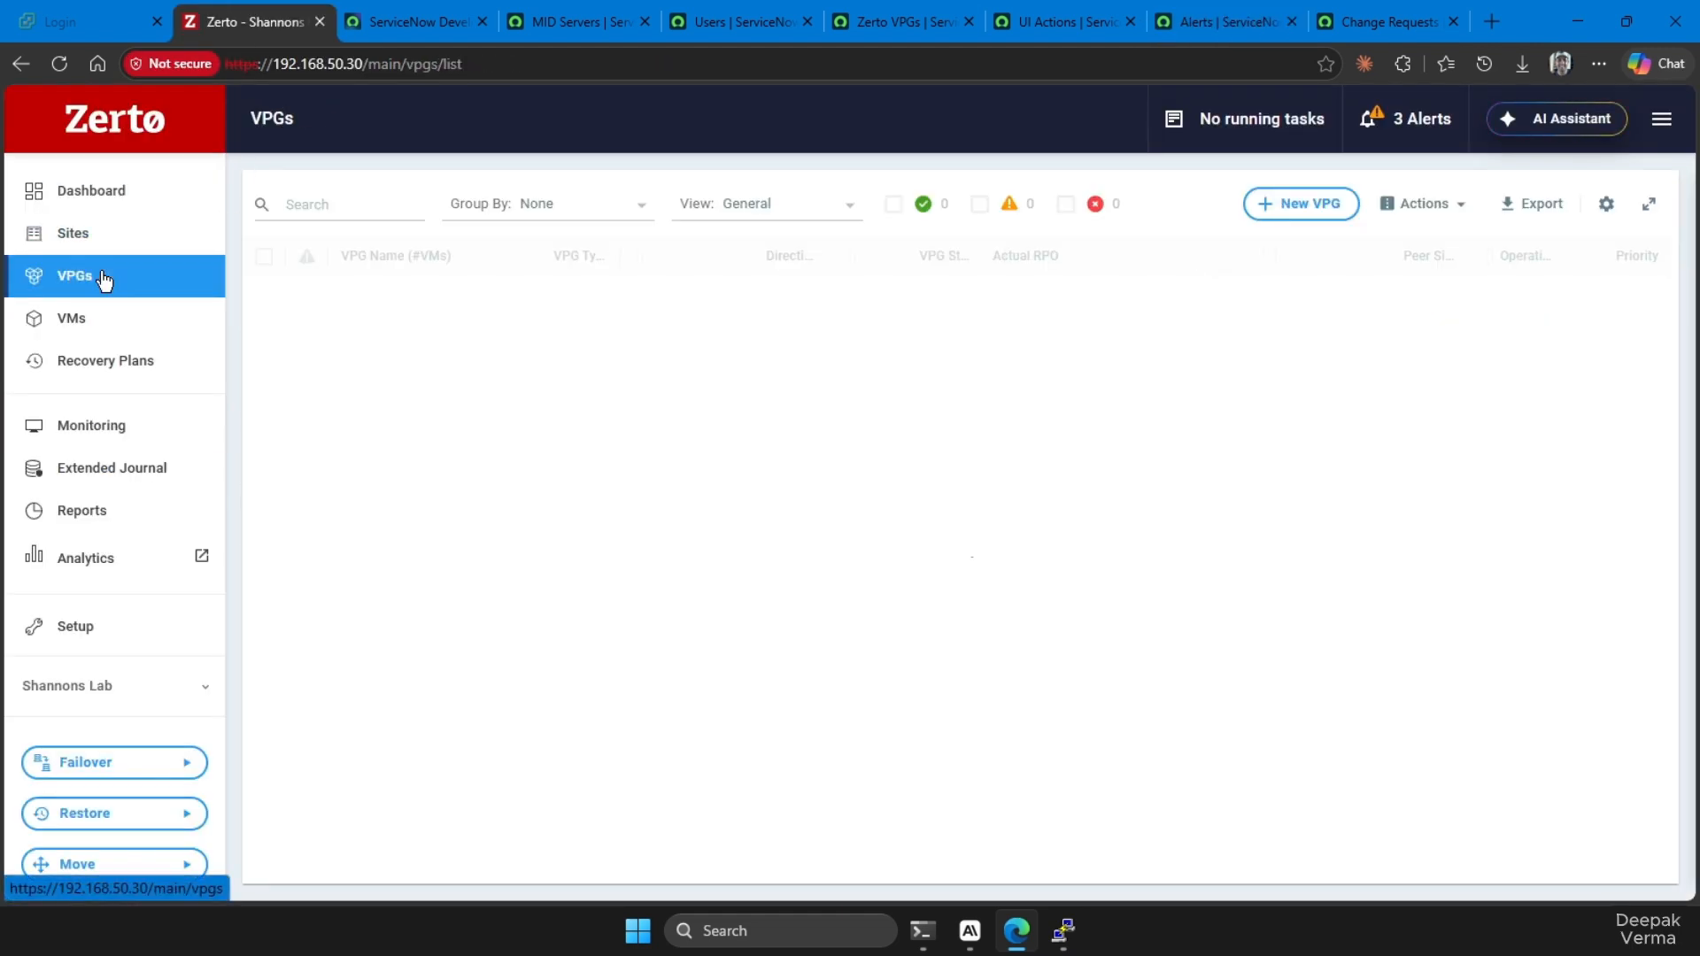
scroll(609, 342, "down", 3)
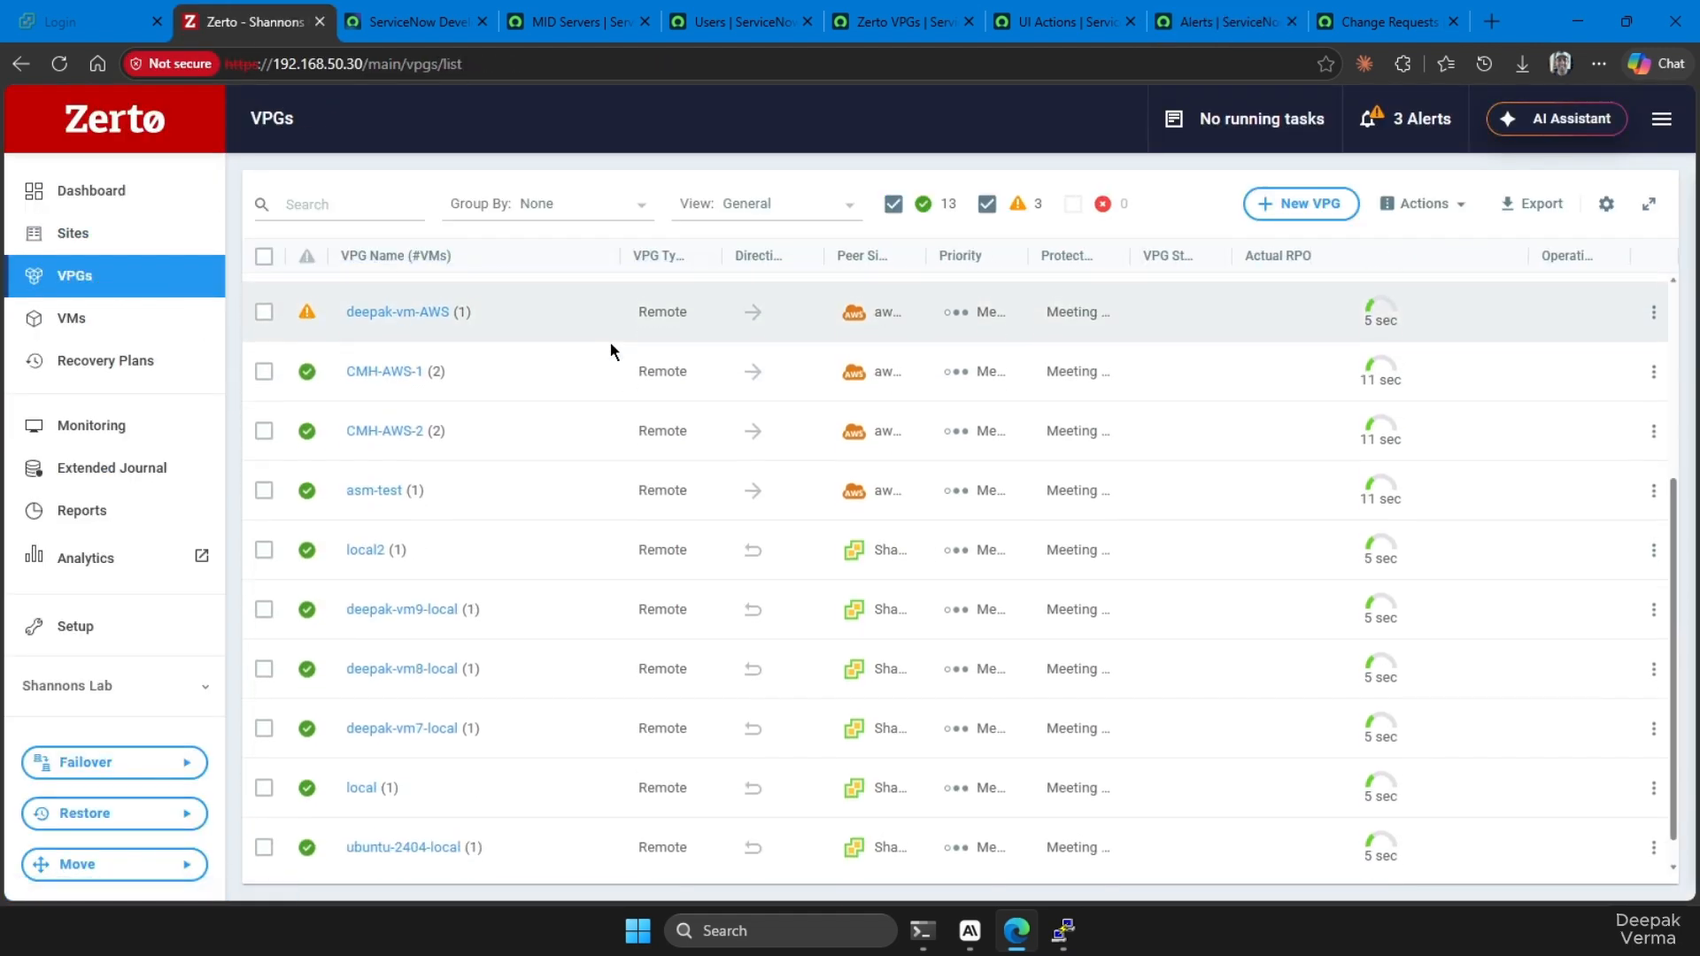
scroll(618, 397, "up", 5)
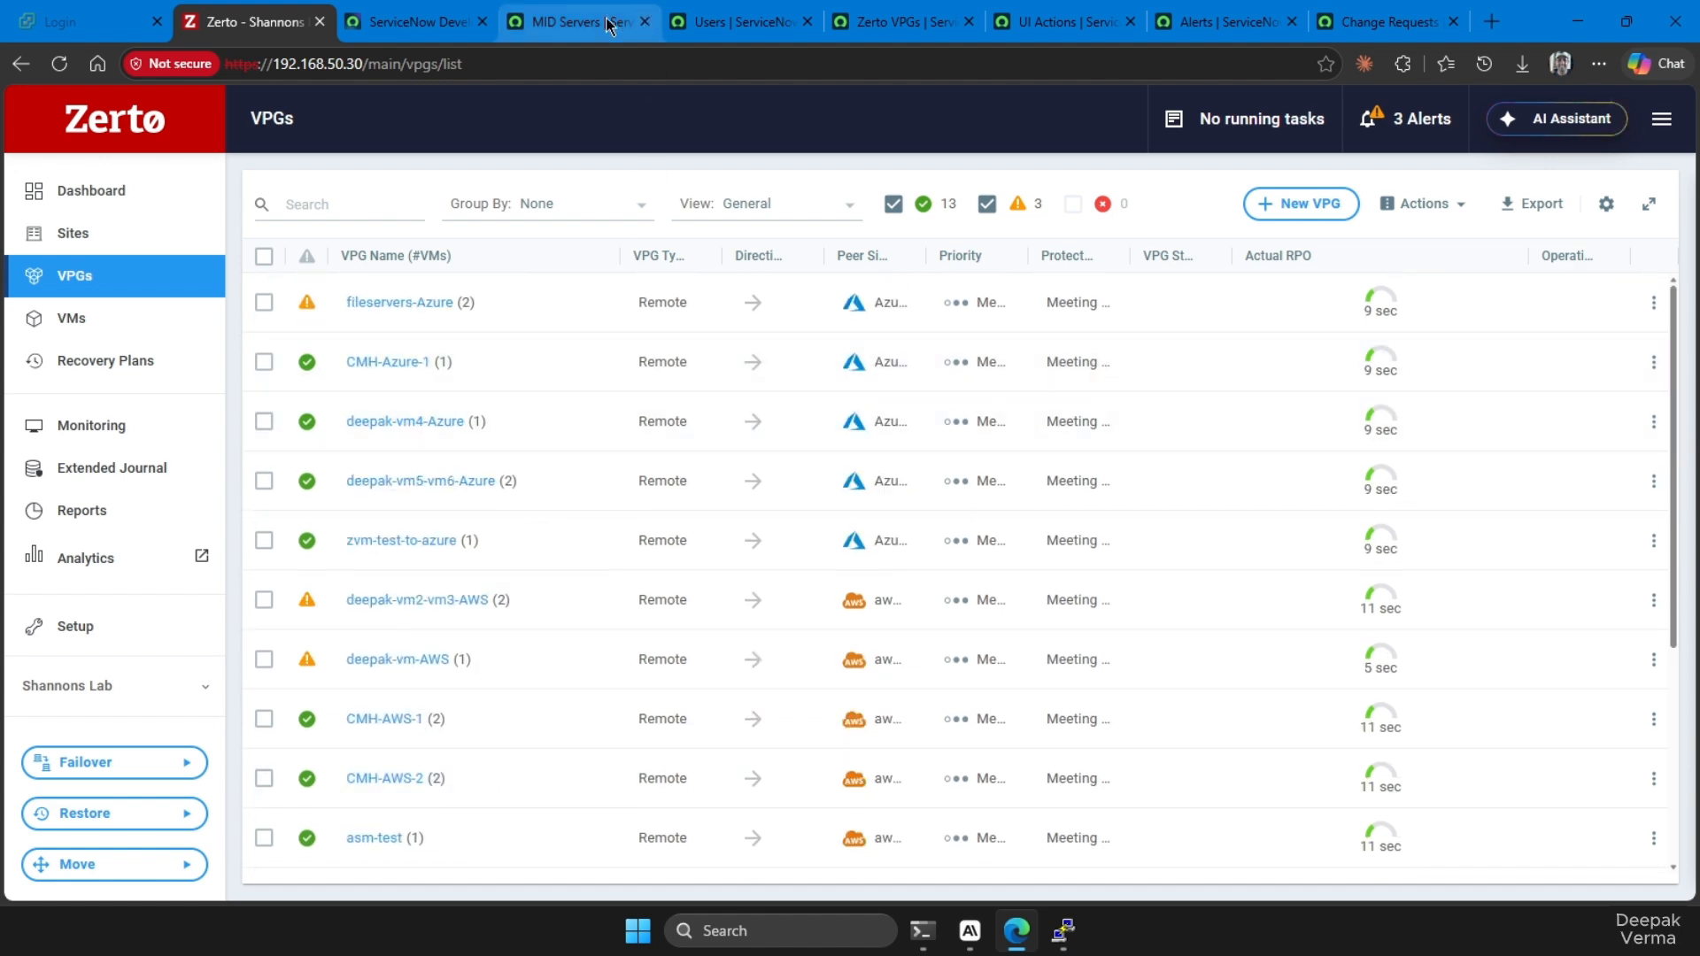
left_click(923, 33)
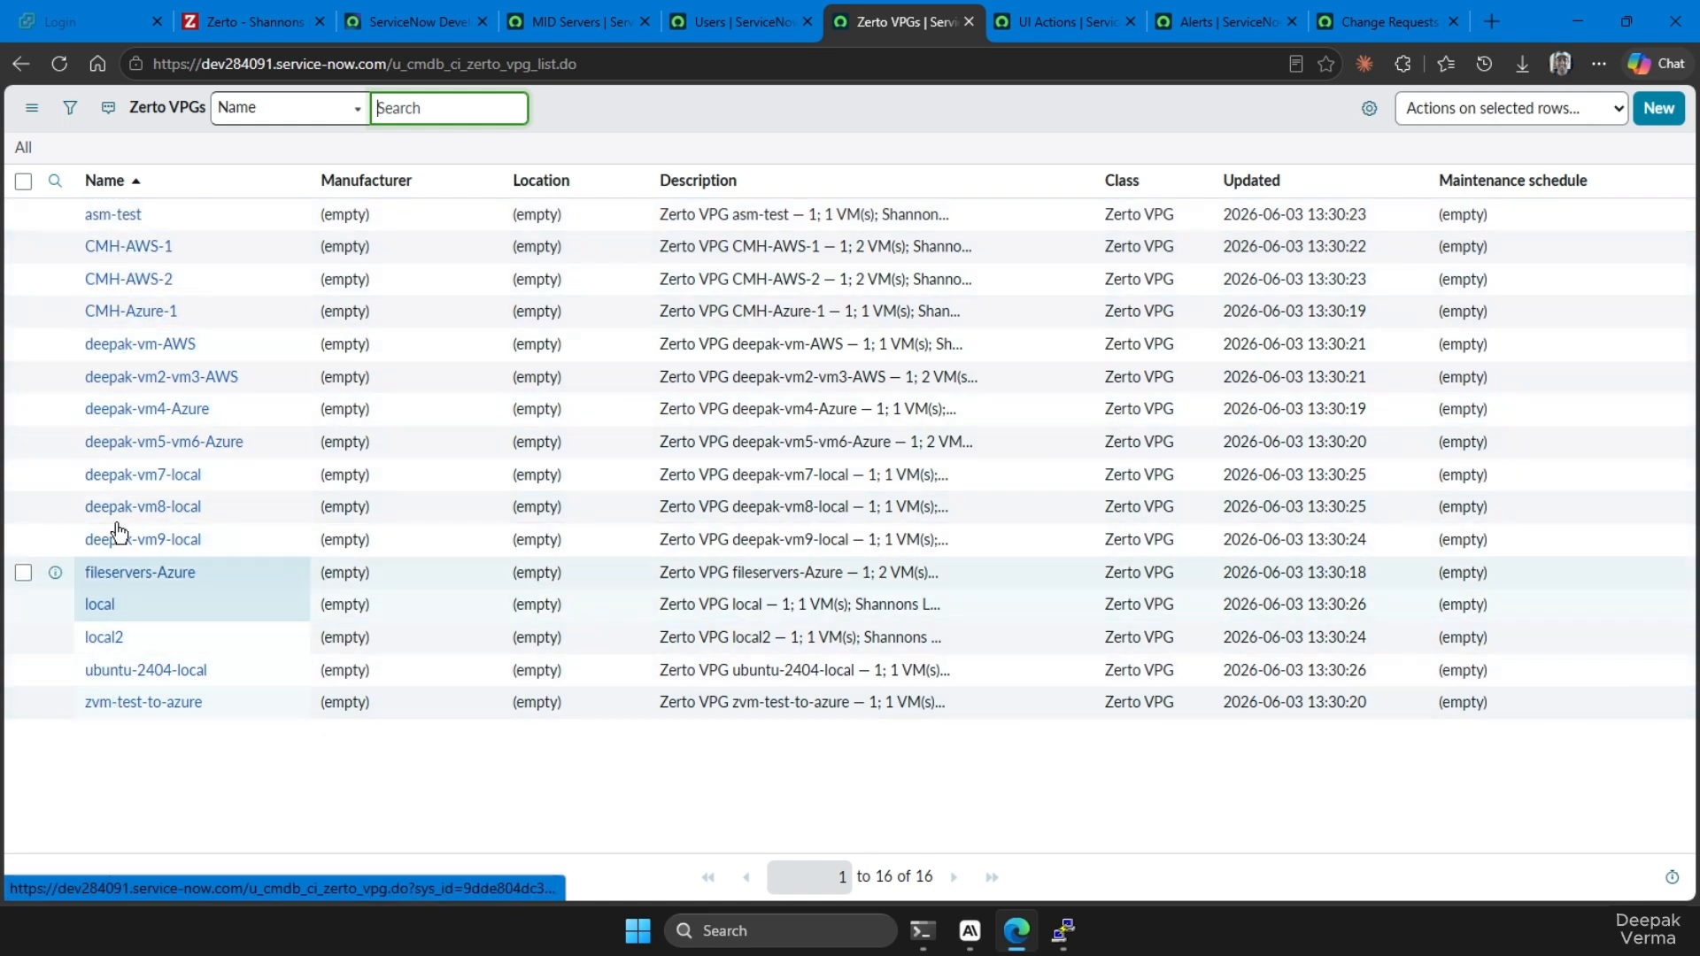
Return to the VPG list in Zerto and open the details of the VPG named local
left_click(257, 20)
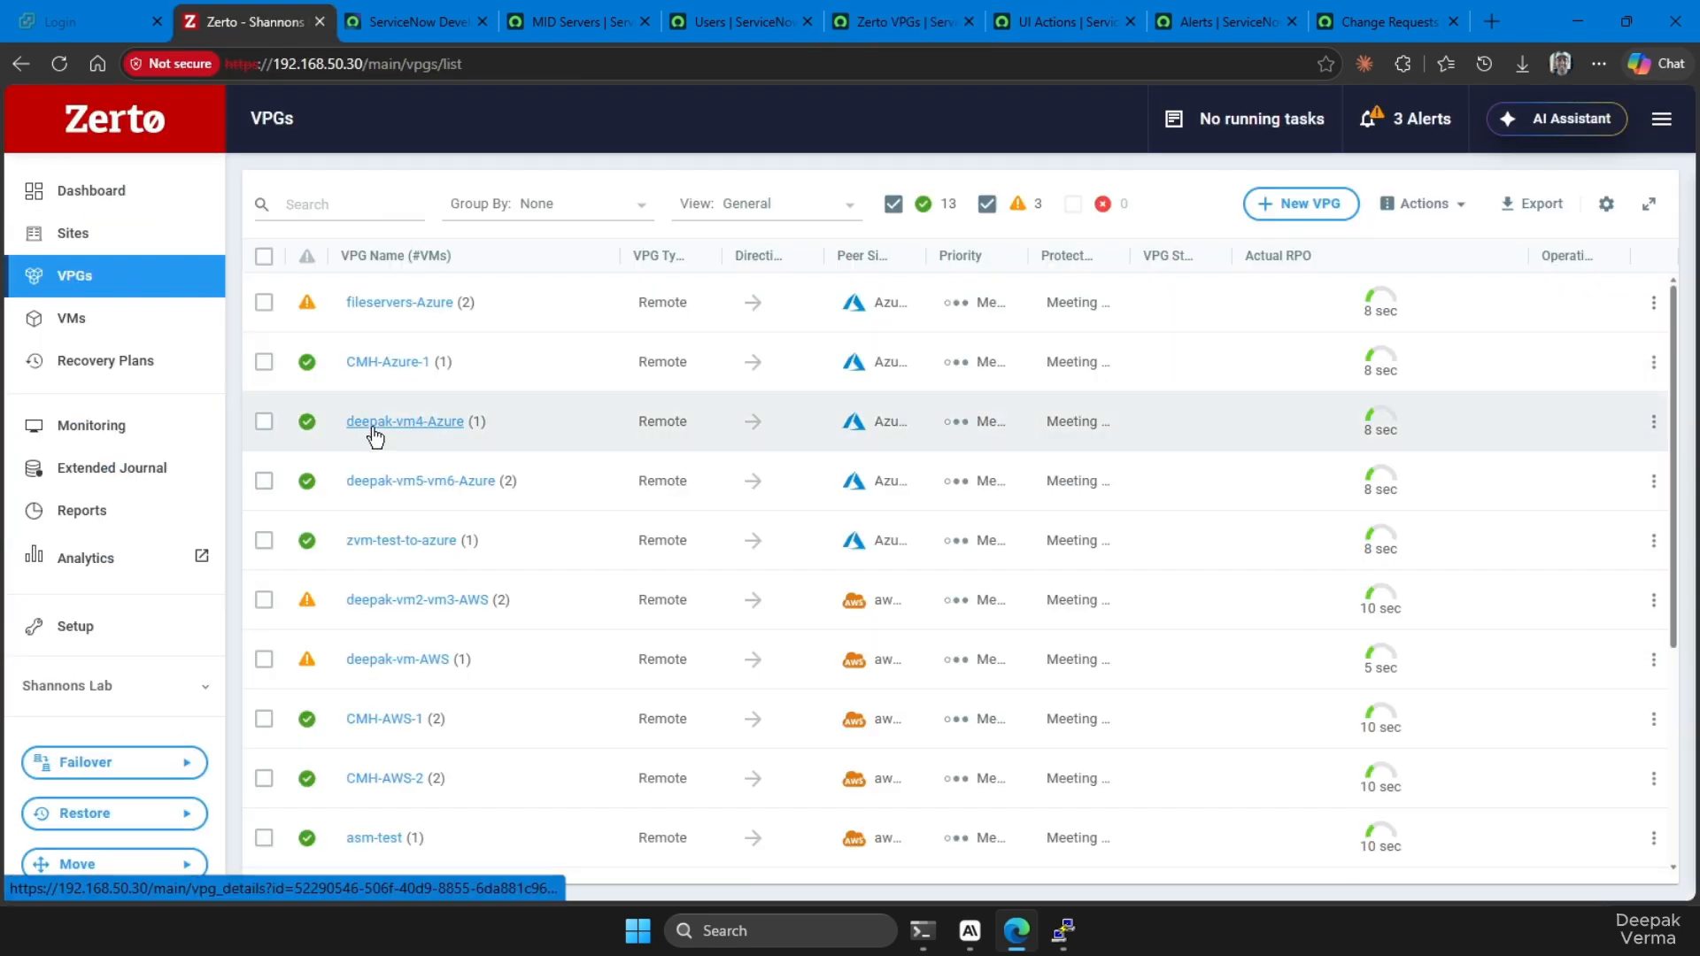
scroll(400, 399, "down", 1)
scroll(401, 400, "up", 1)
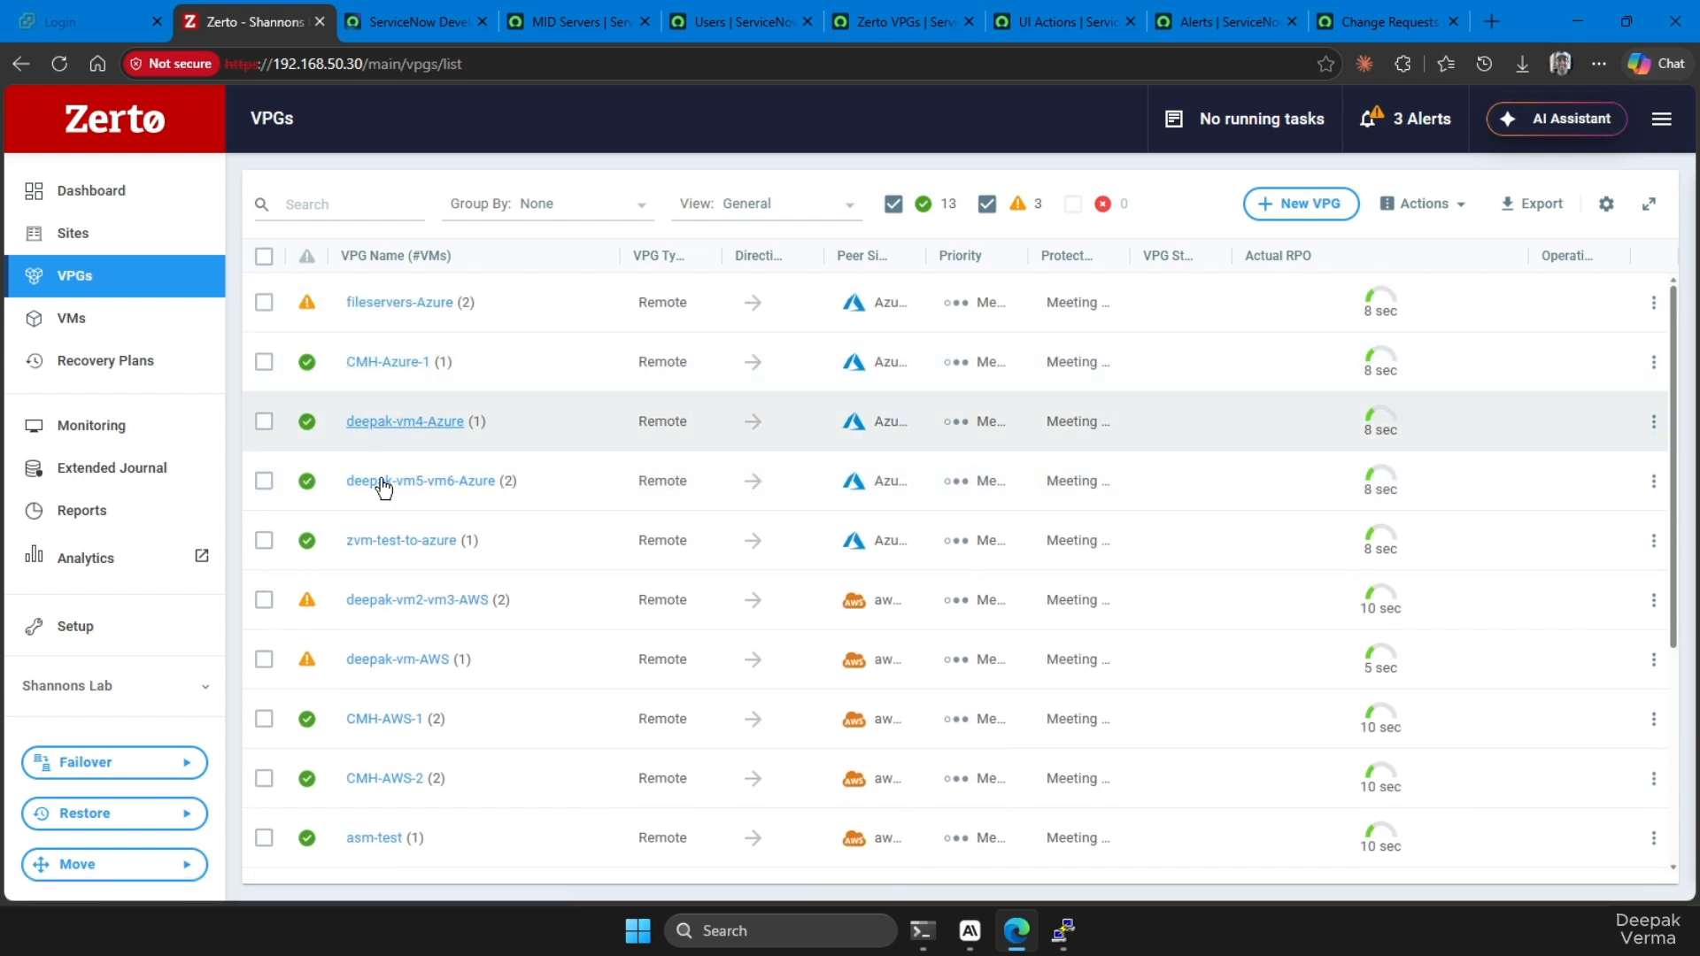
scroll(384, 496, "down", 4)
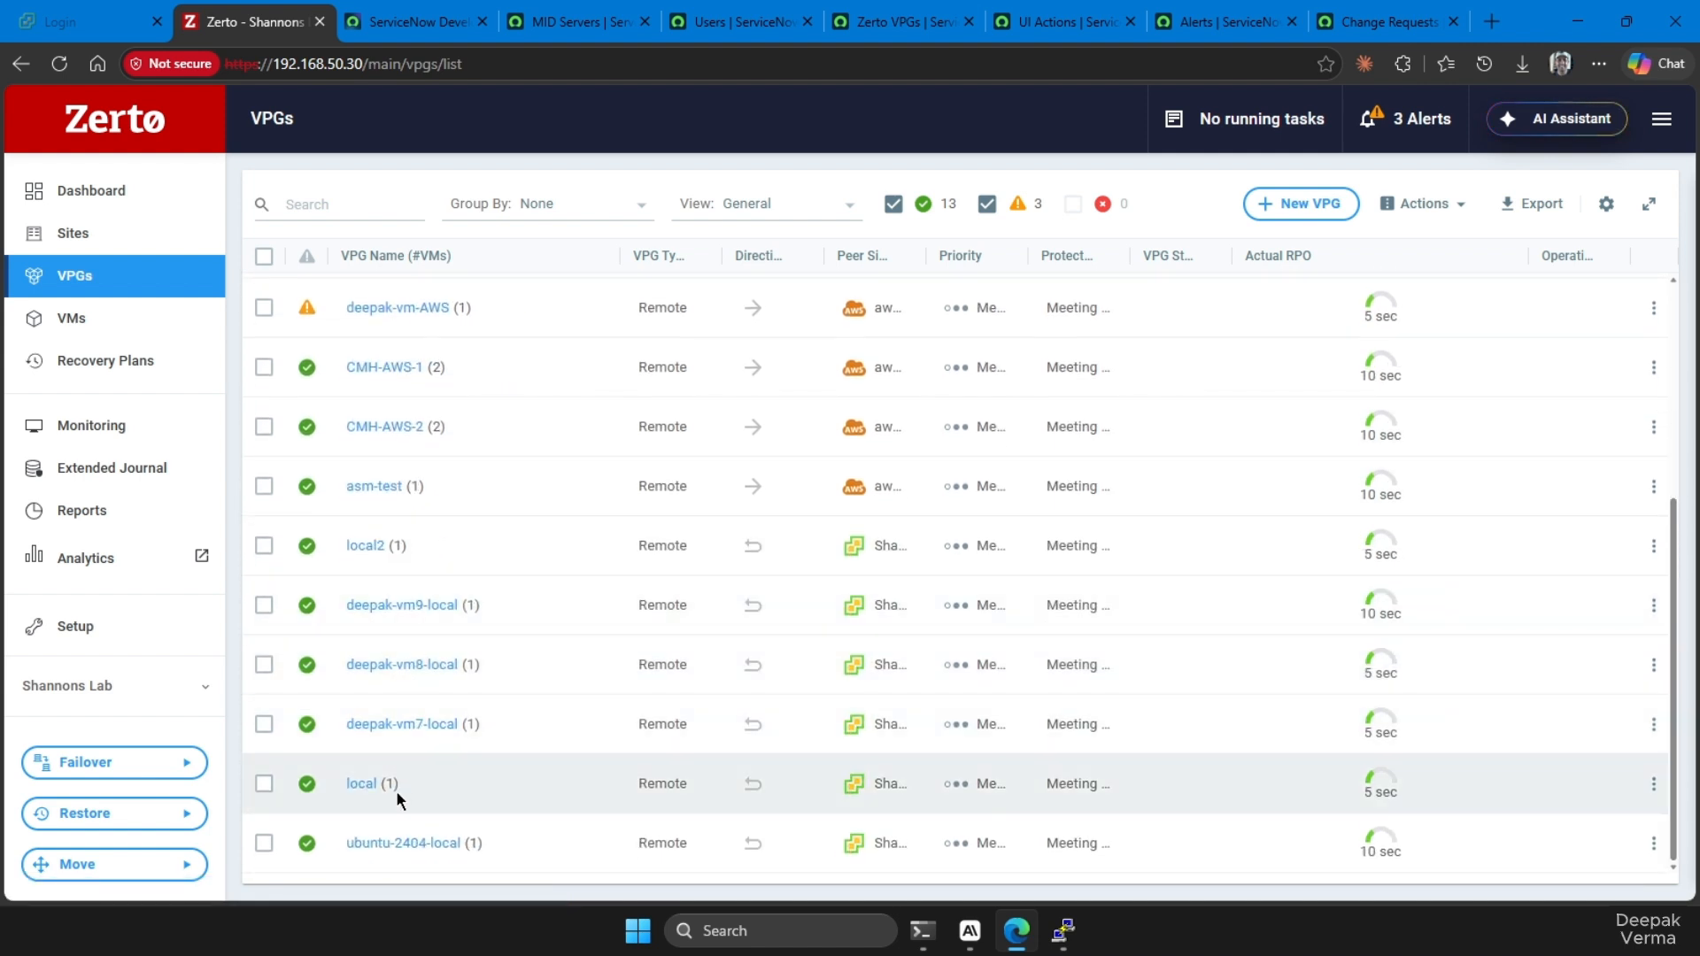
left_click(363, 783)
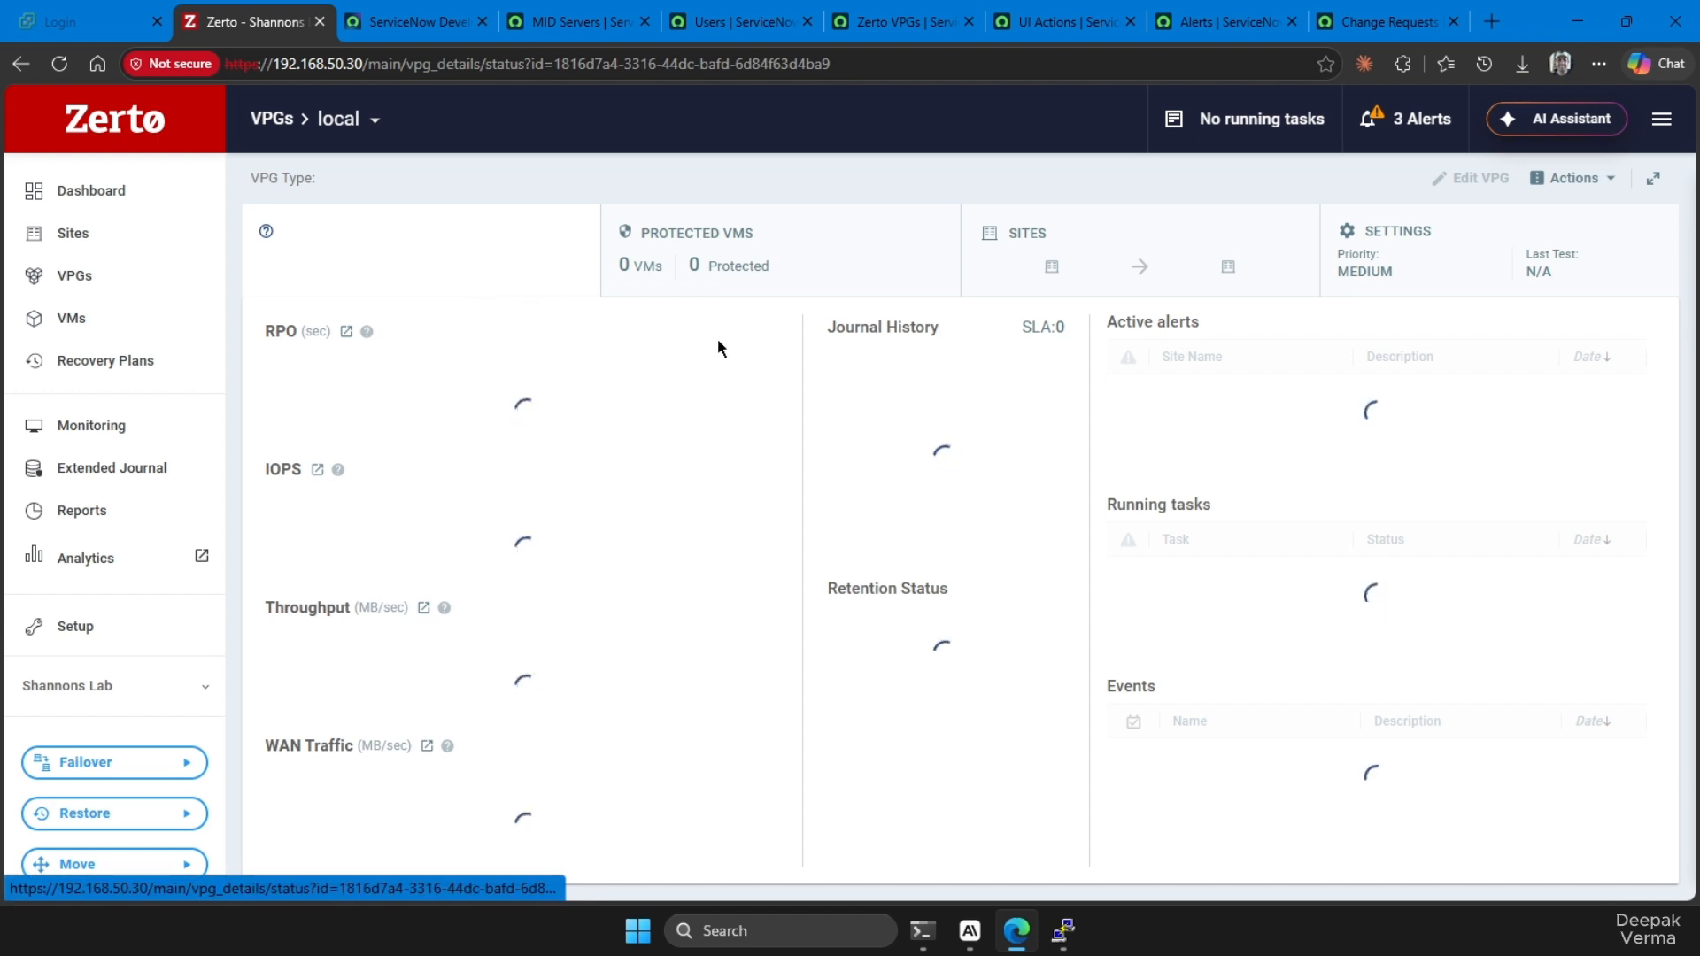
Review the settings of the VPG local in Zerto and compare them with its VPG record in ServiceNow
left_click(1473, 226)
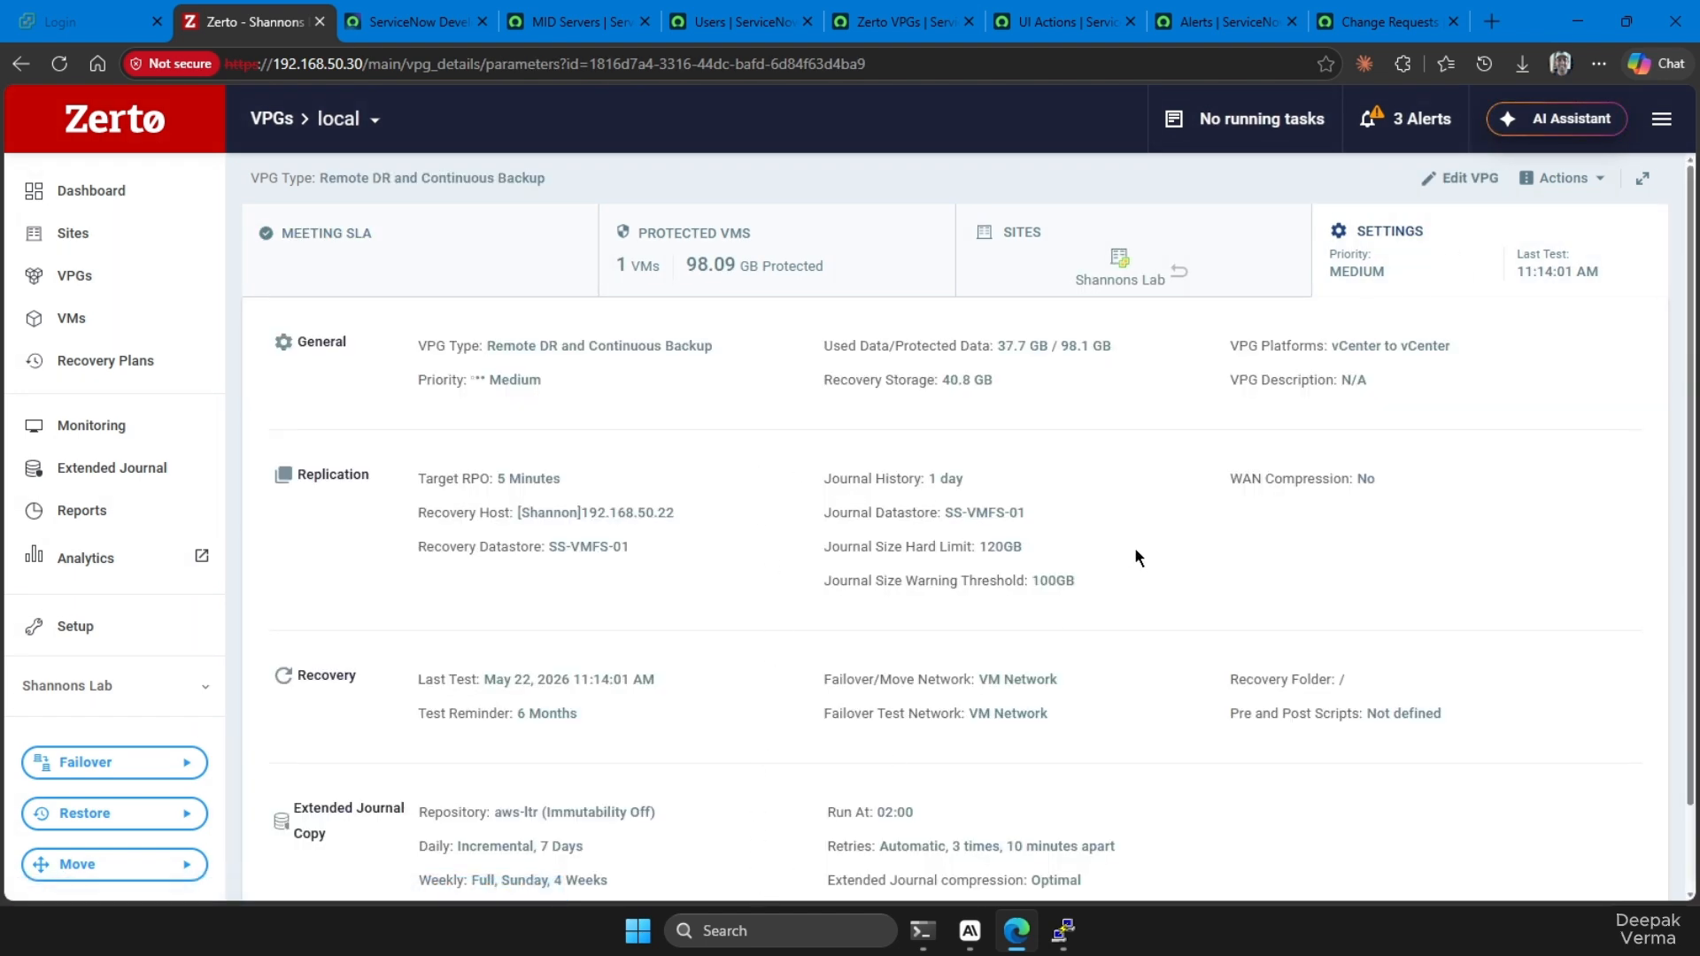
left_click(898, 21)
left_click(105, 605)
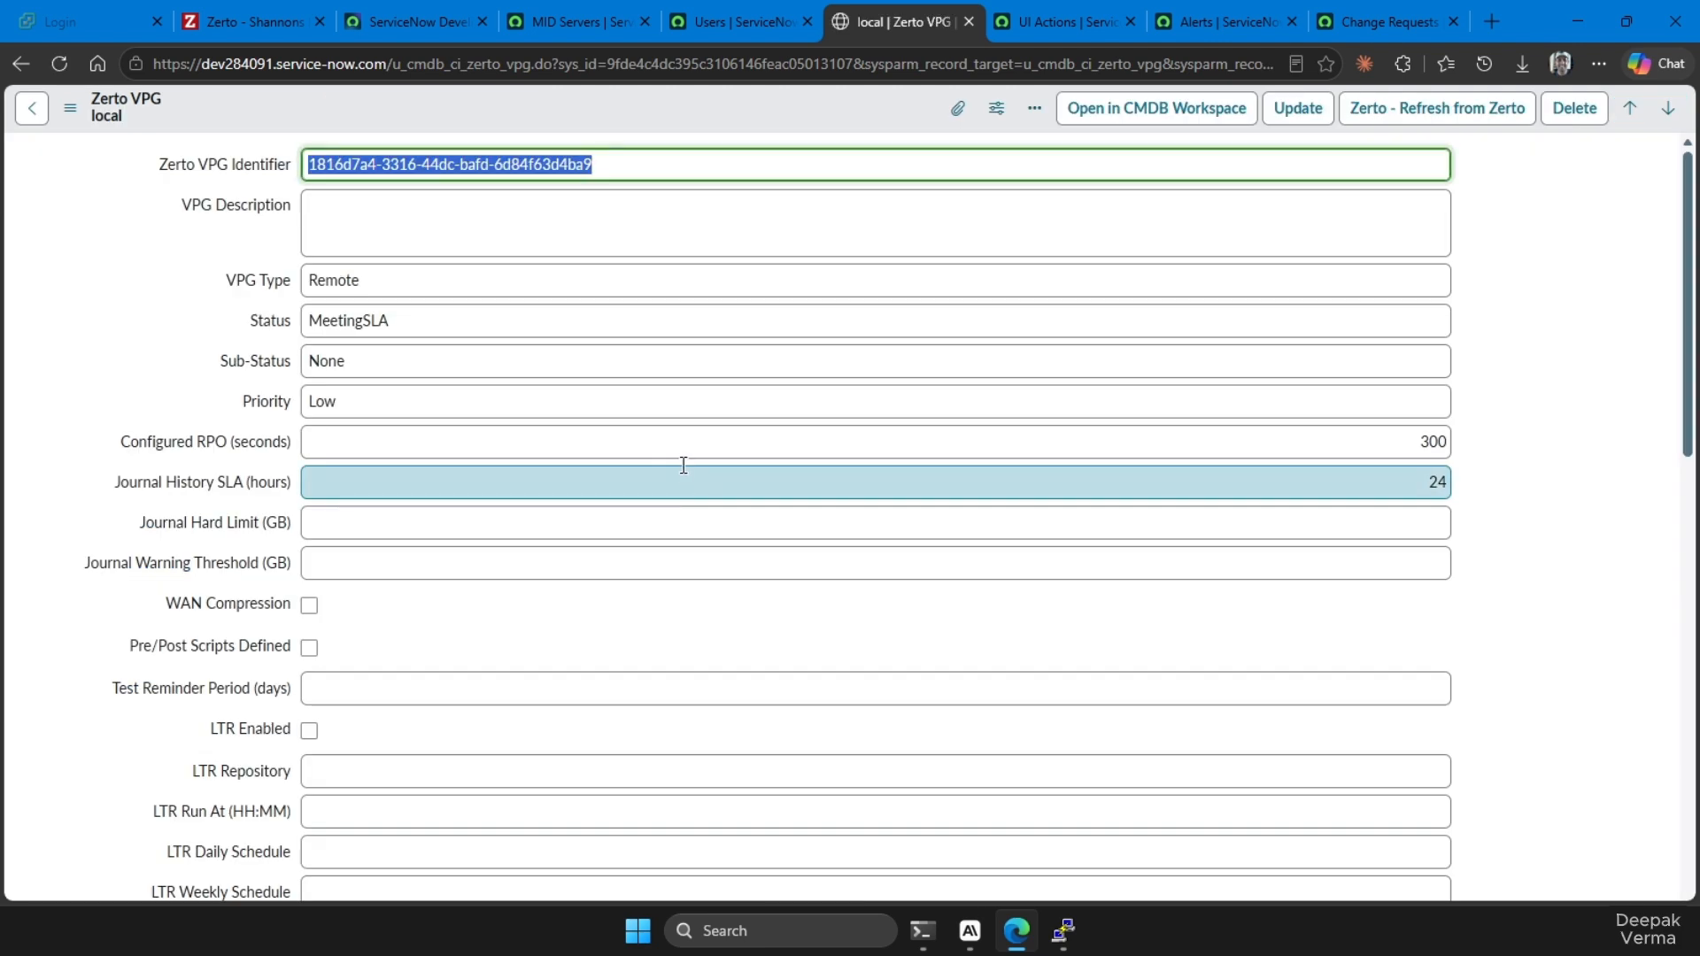
scroll(660, 448, "down", 1)
scroll(517, 729, "down", 12)
scroll(515, 744, "up", 14)
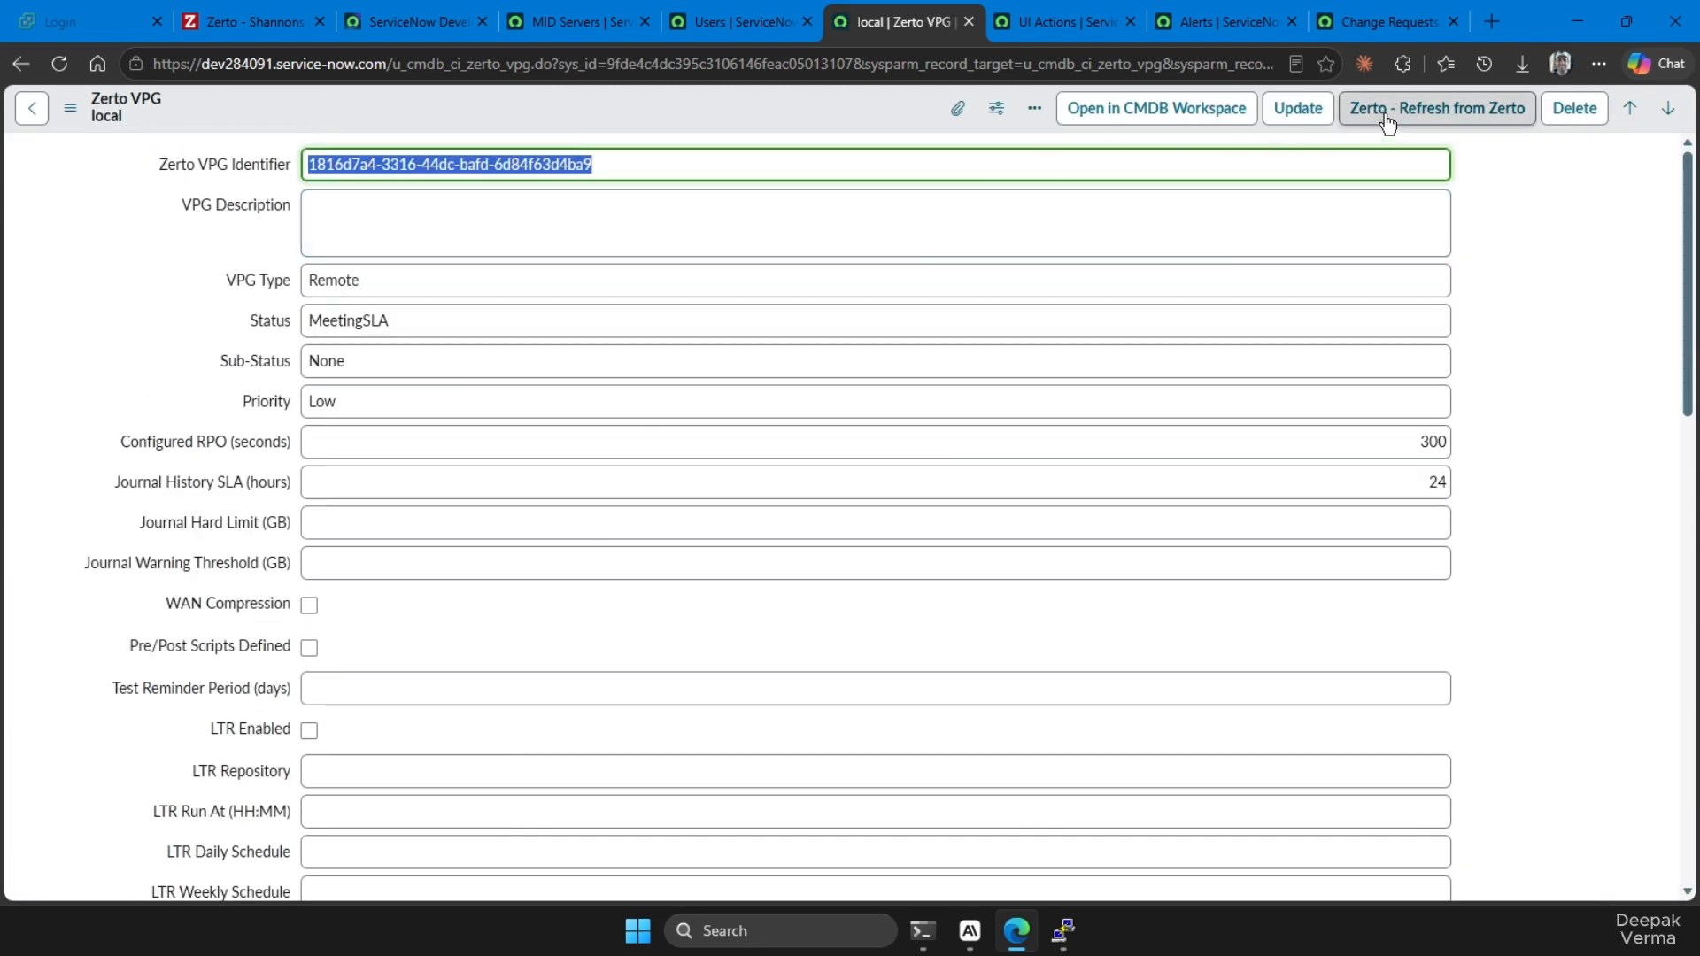
Refresh the local VPG record from Zerto and review its journal, LTR, site and sync fields
left_click(1386, 122)
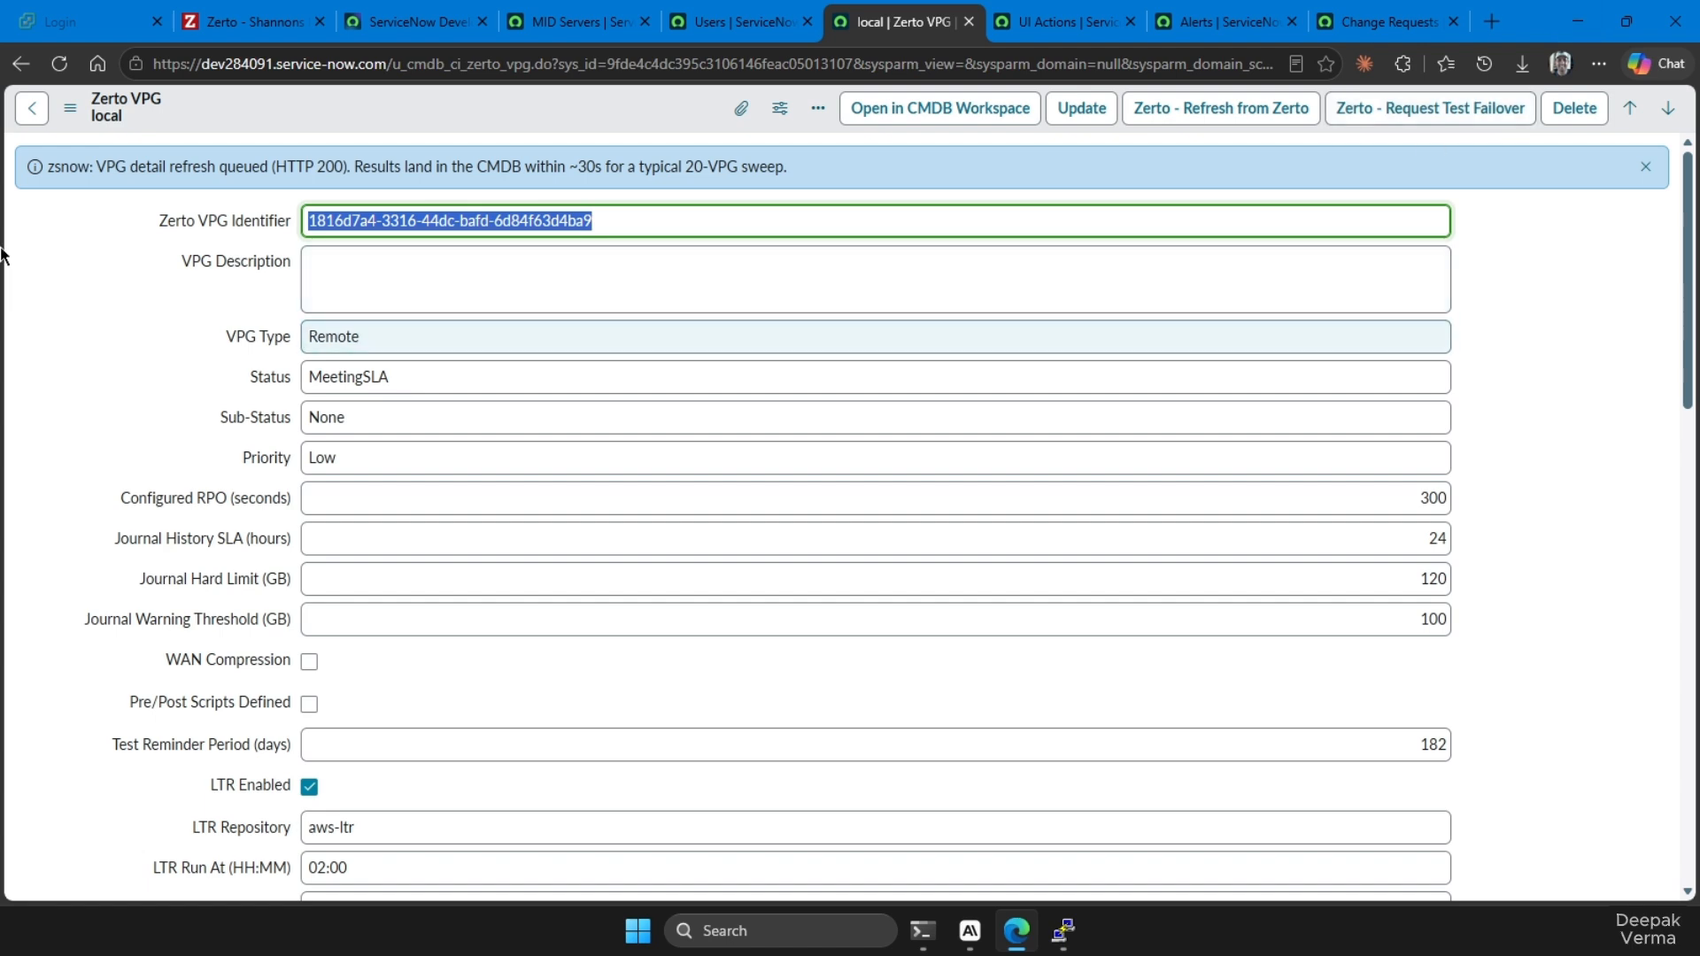
scroll(372, 327, "down", 4)
scroll(381, 496, "down", 3)
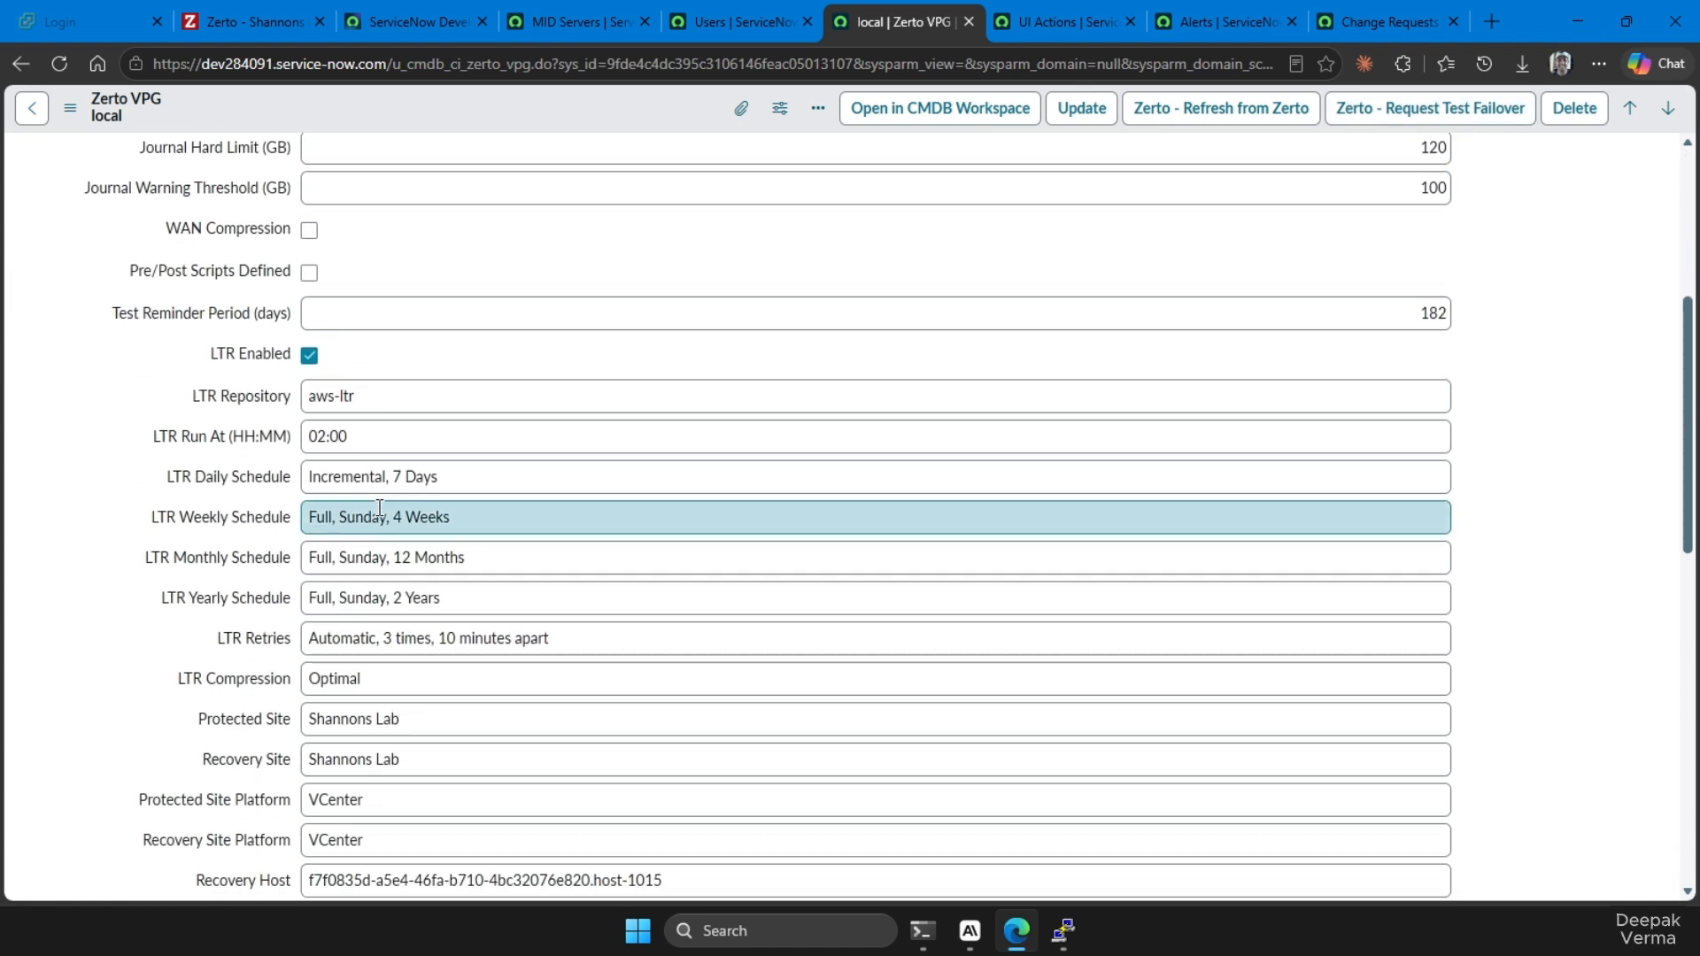
scroll(404, 358, "up", 7)
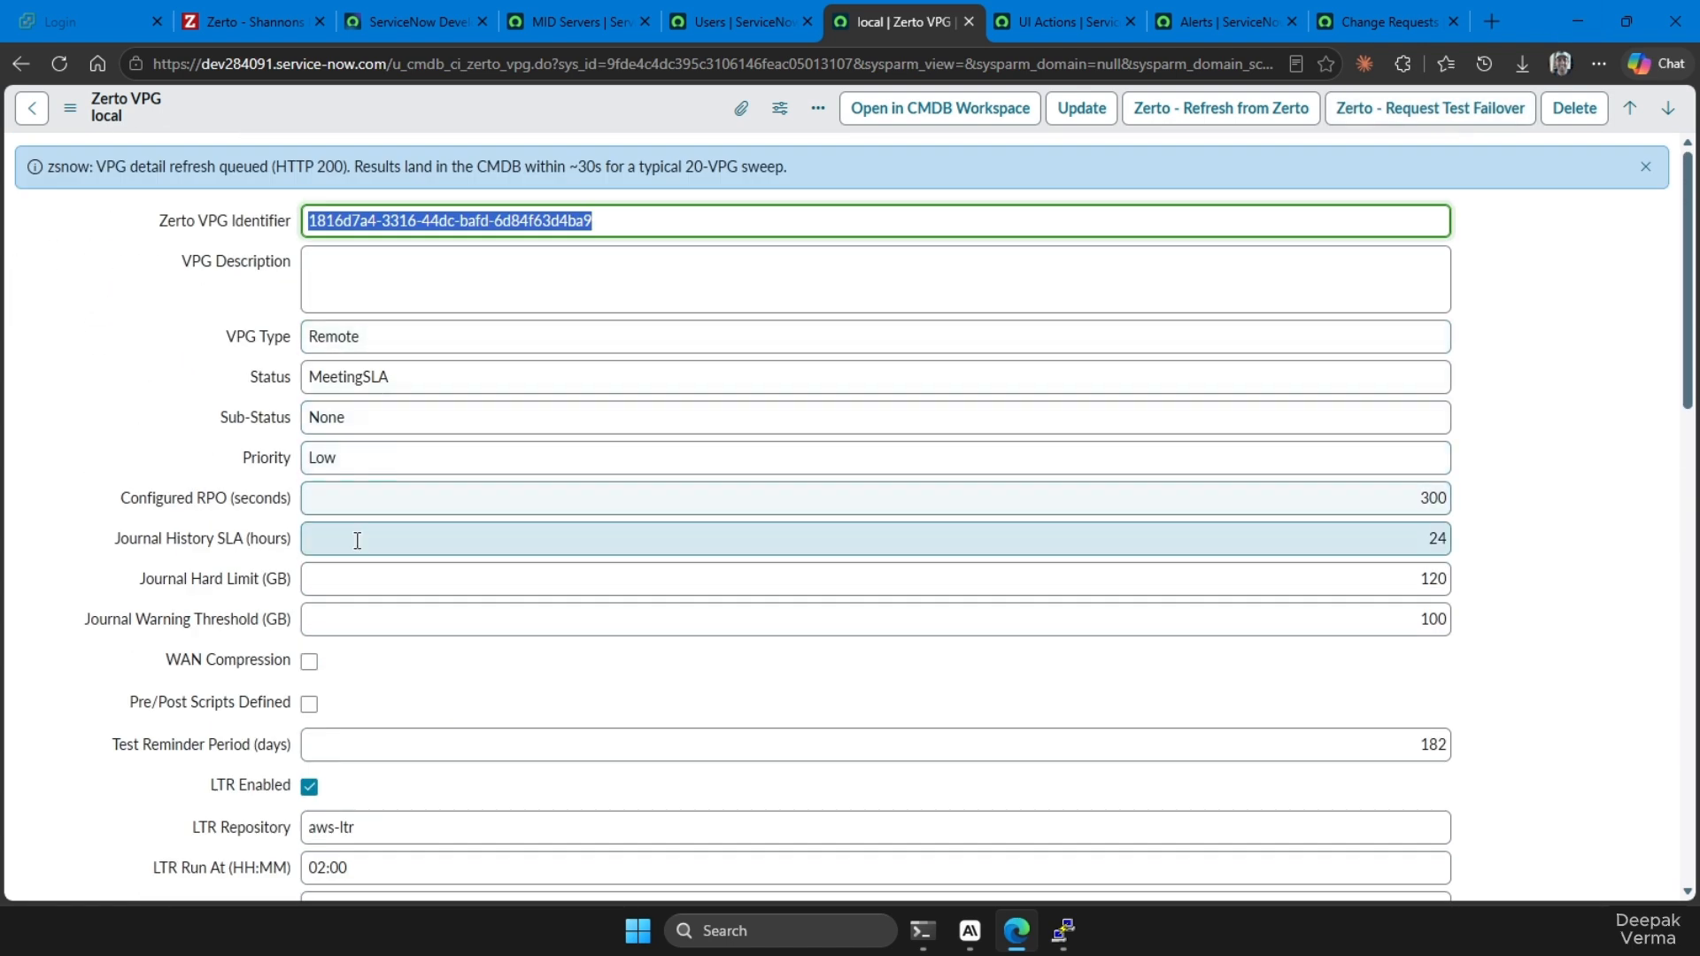
scroll(368, 602, "down", 3)
scroll(336, 515, "down", 2)
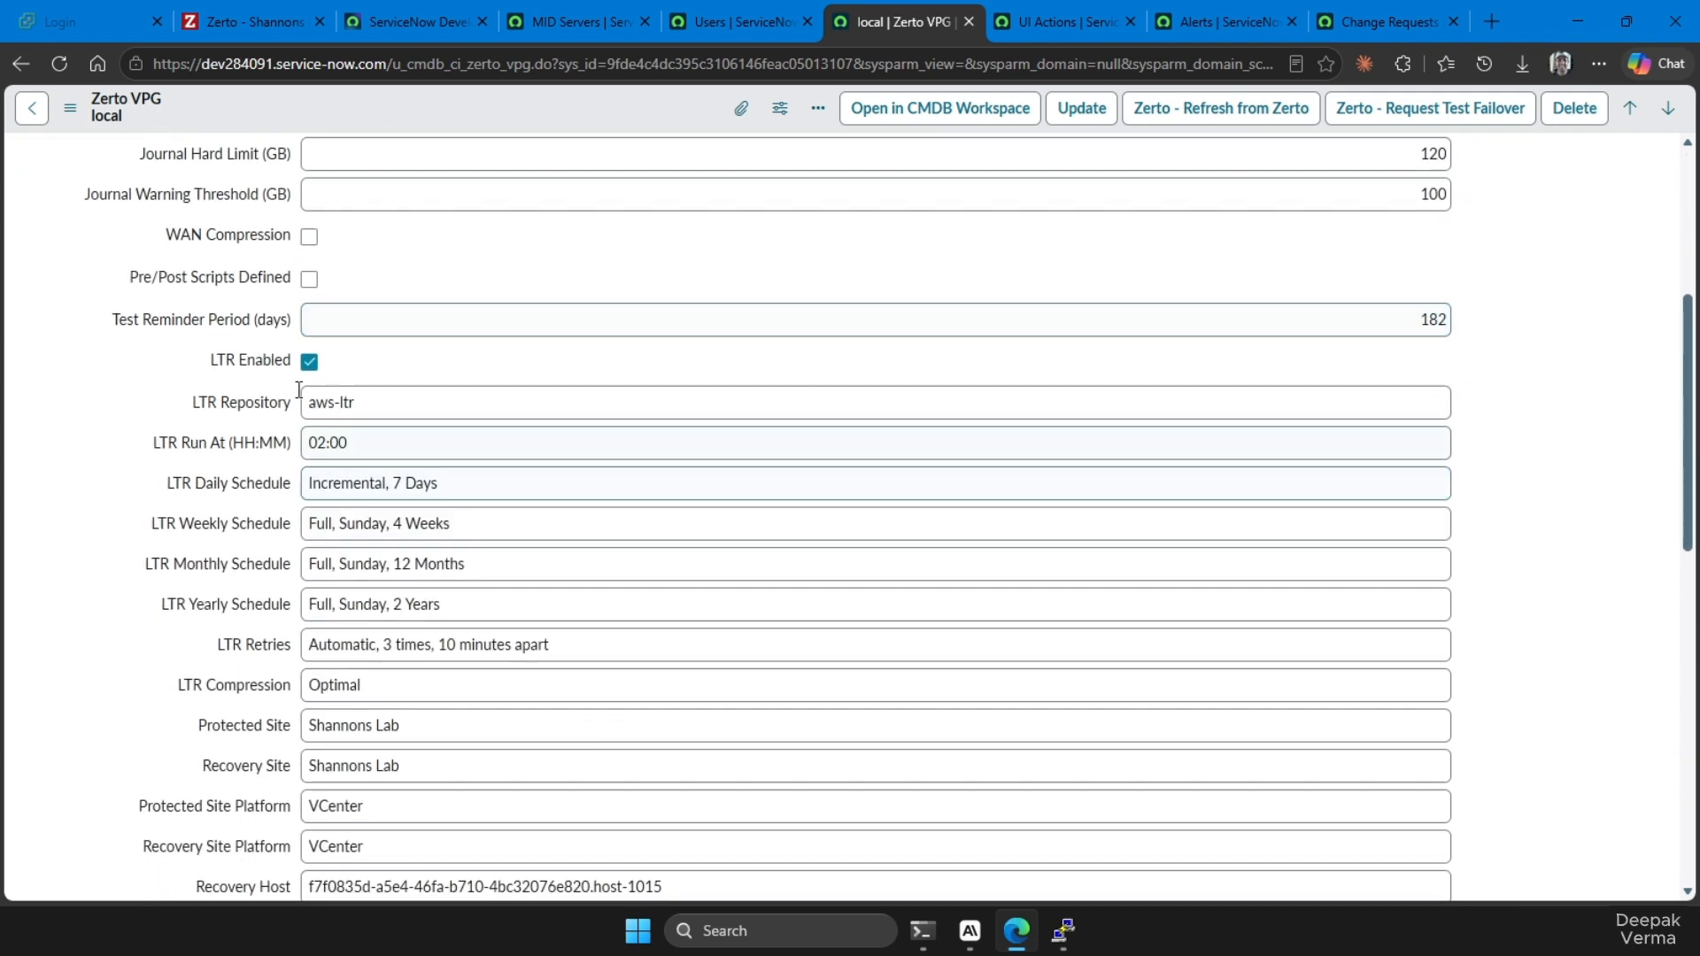
scroll(389, 540, "down", 3)
scroll(403, 556, "down", 6)
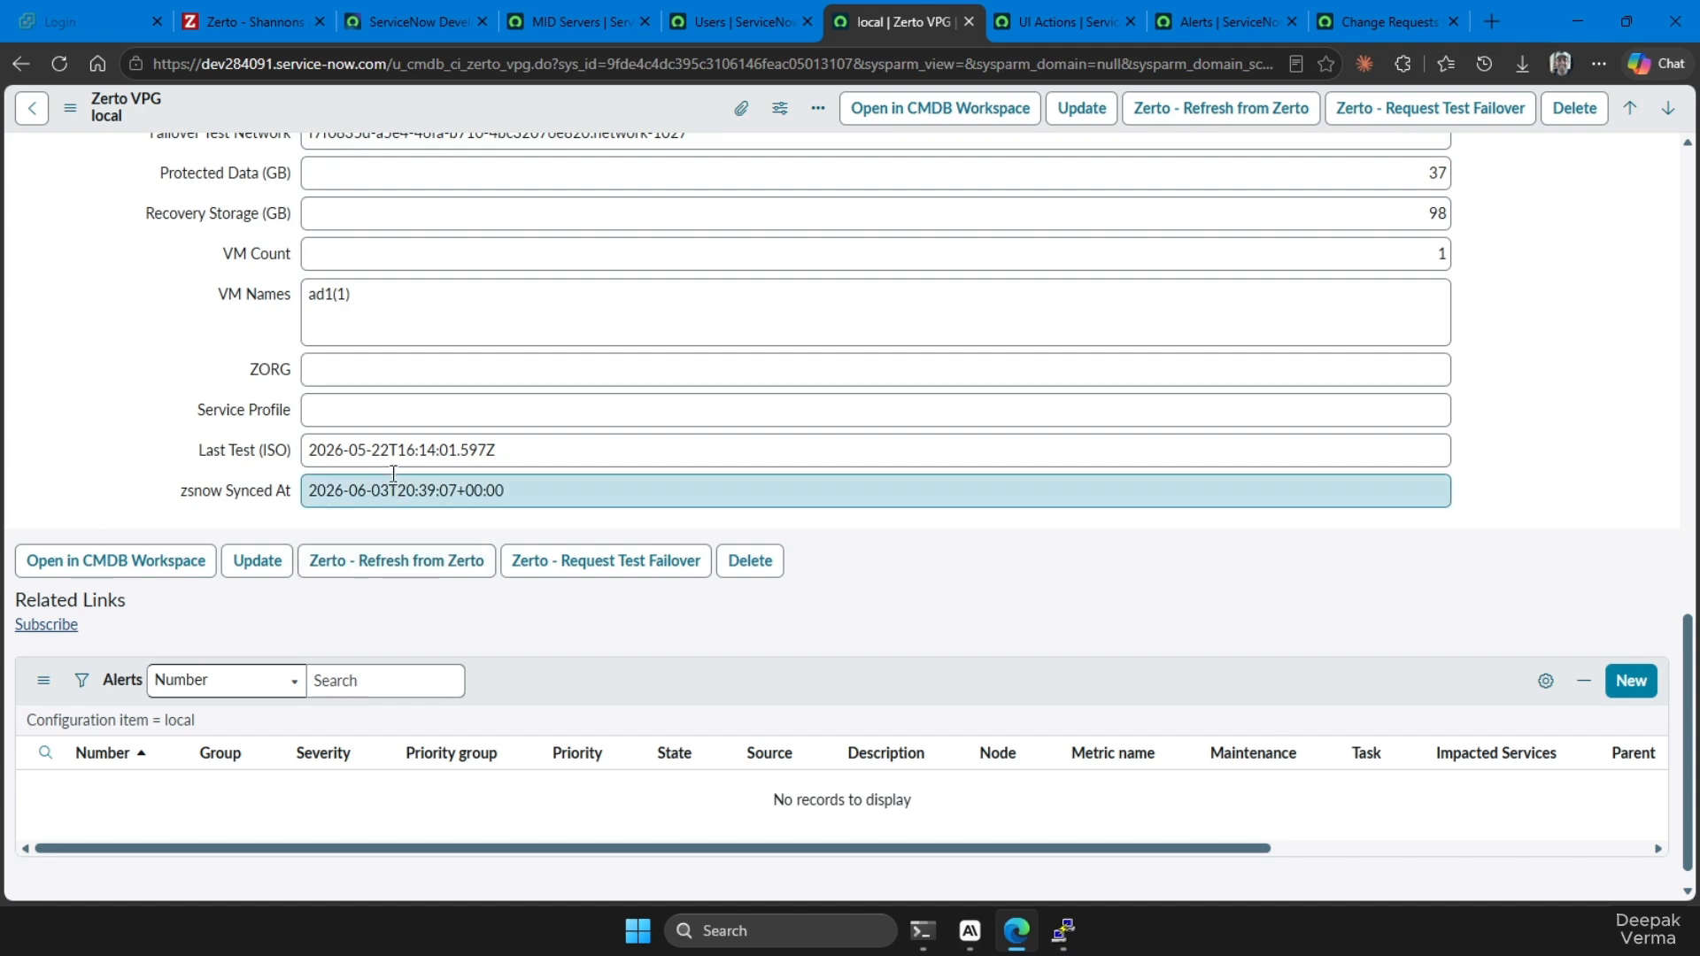
scroll(400, 496, "up", 12)
scroll(393, 470, "up", 2)
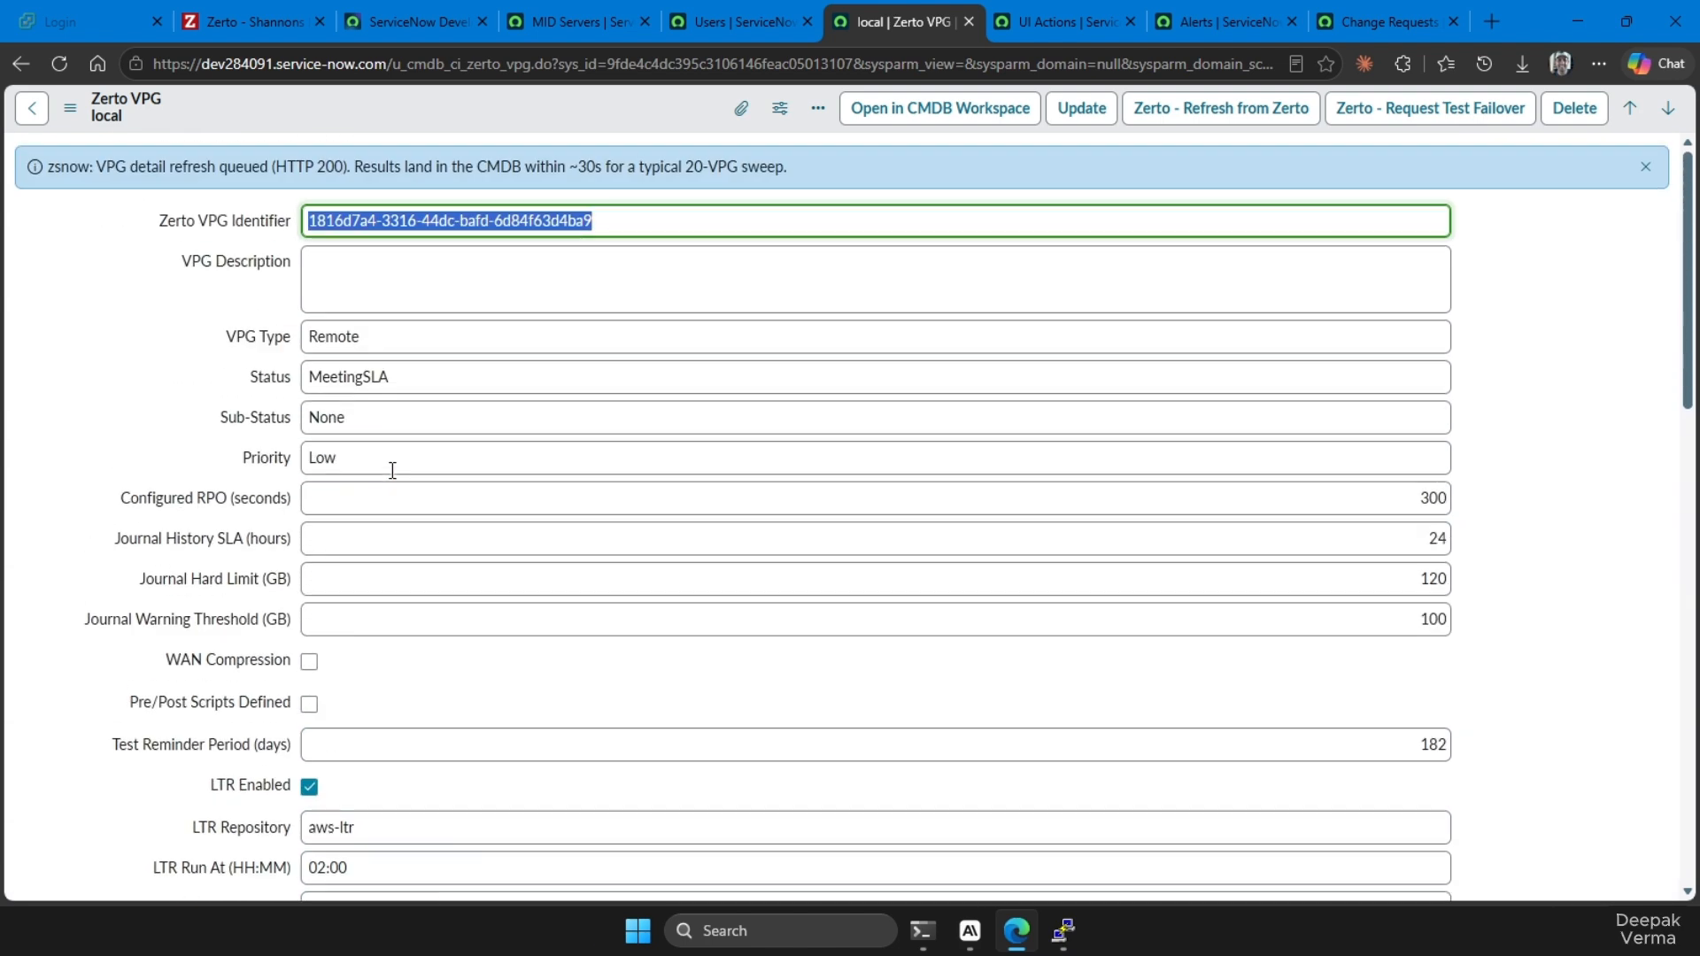
Open the deepak-vm-AWS record from the Zerto VPGs list and request a test failover for it
left_click(32, 108)
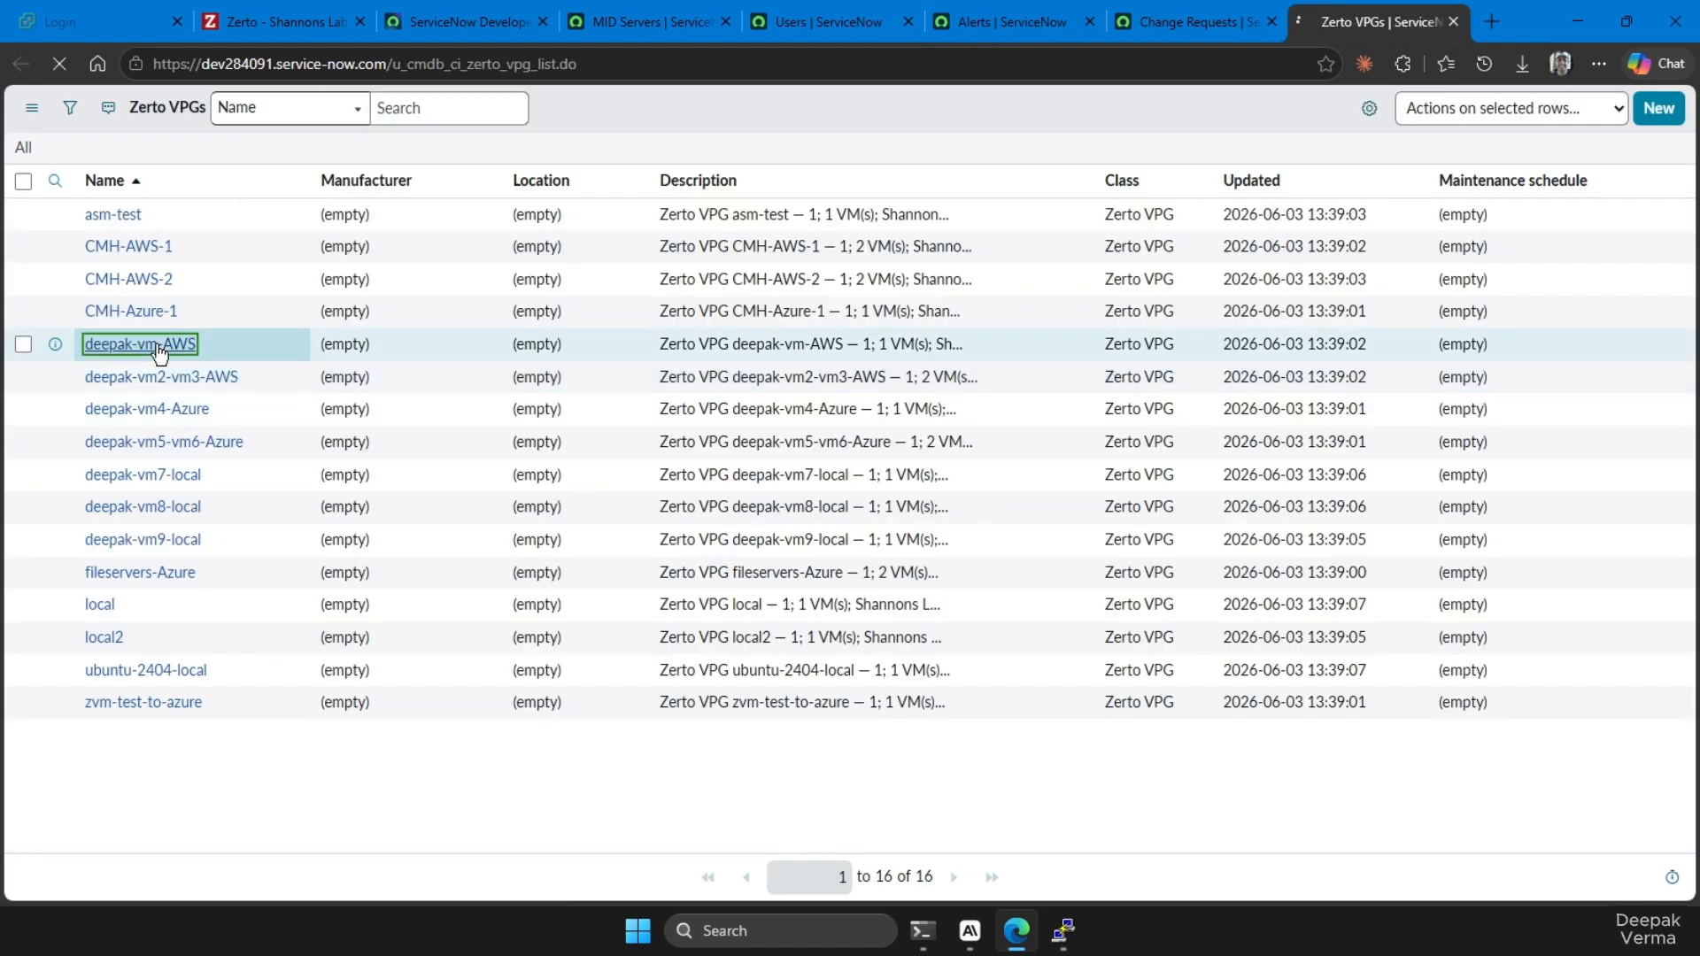
left_click(156, 344)
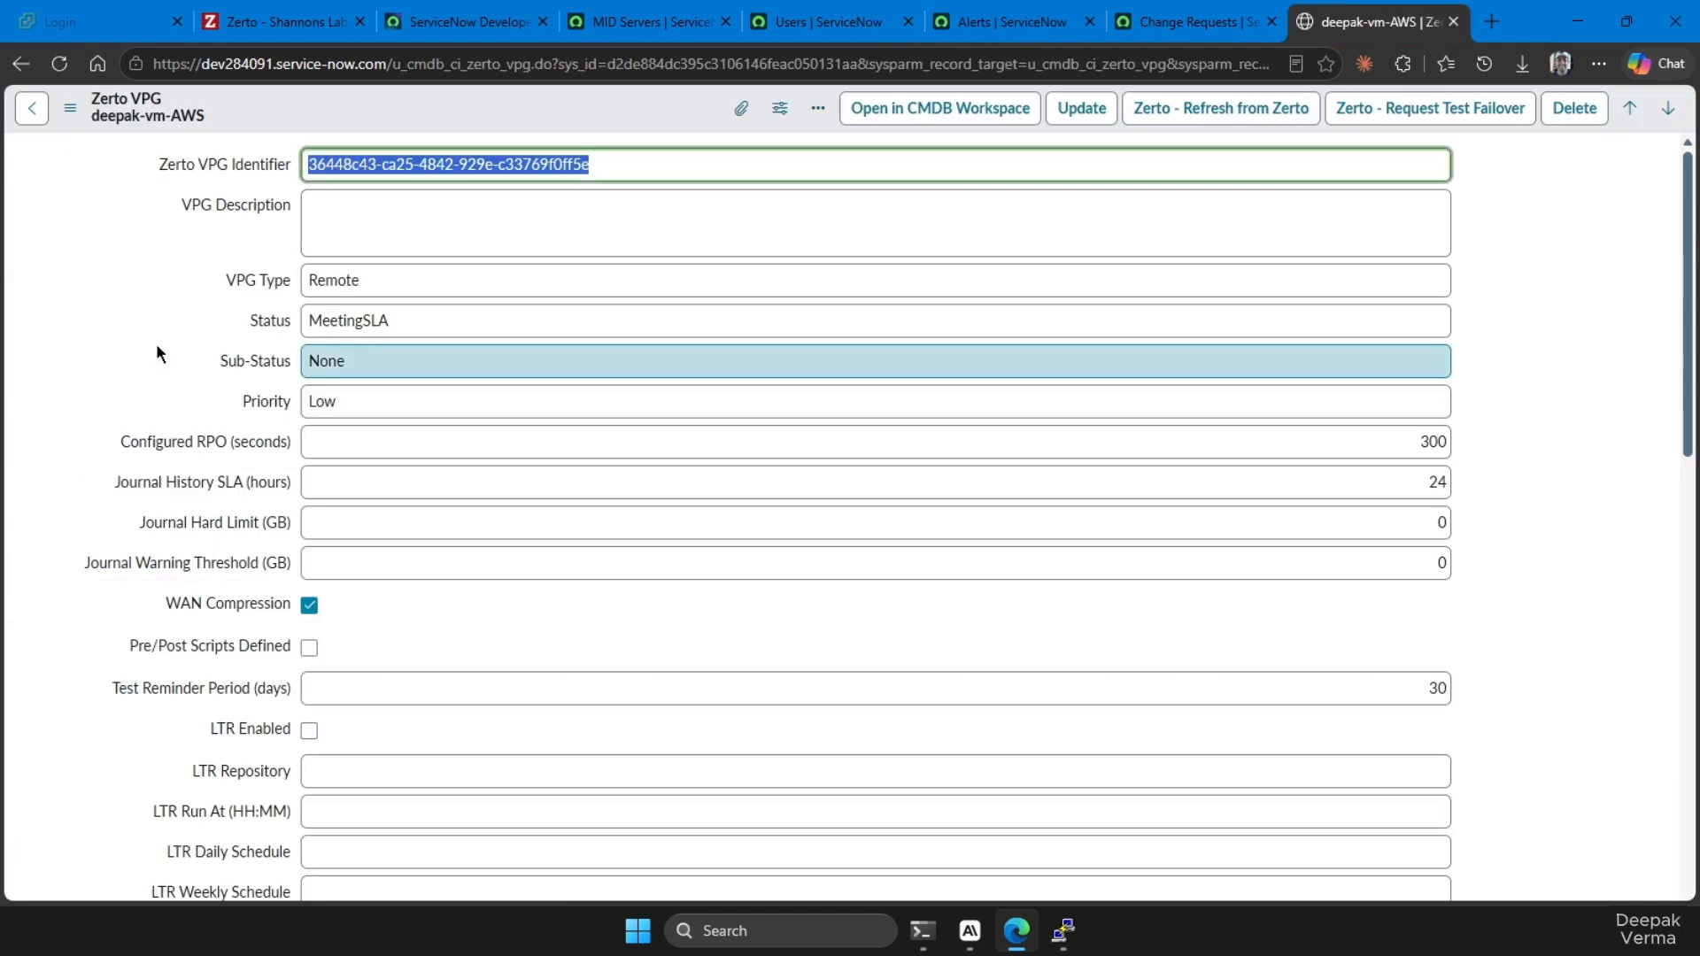
left_click(1408, 120)
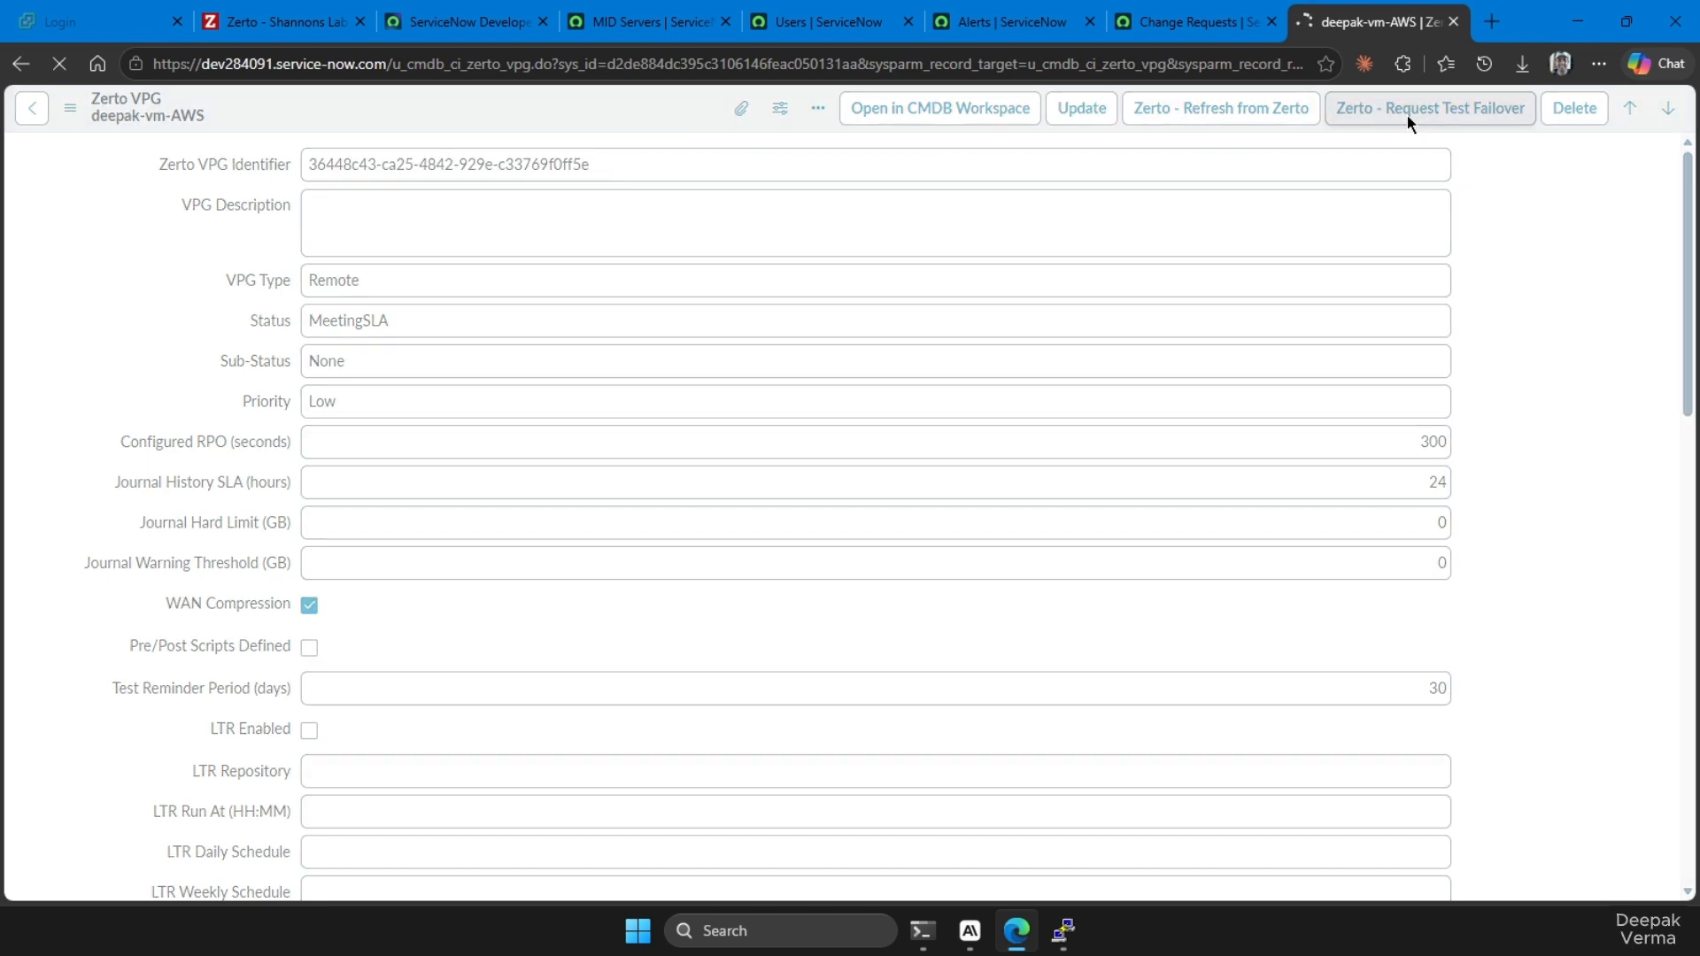
Assign the failover test change request to the Change Management group and request its approval
left_click(1211, 496)
type("chang")
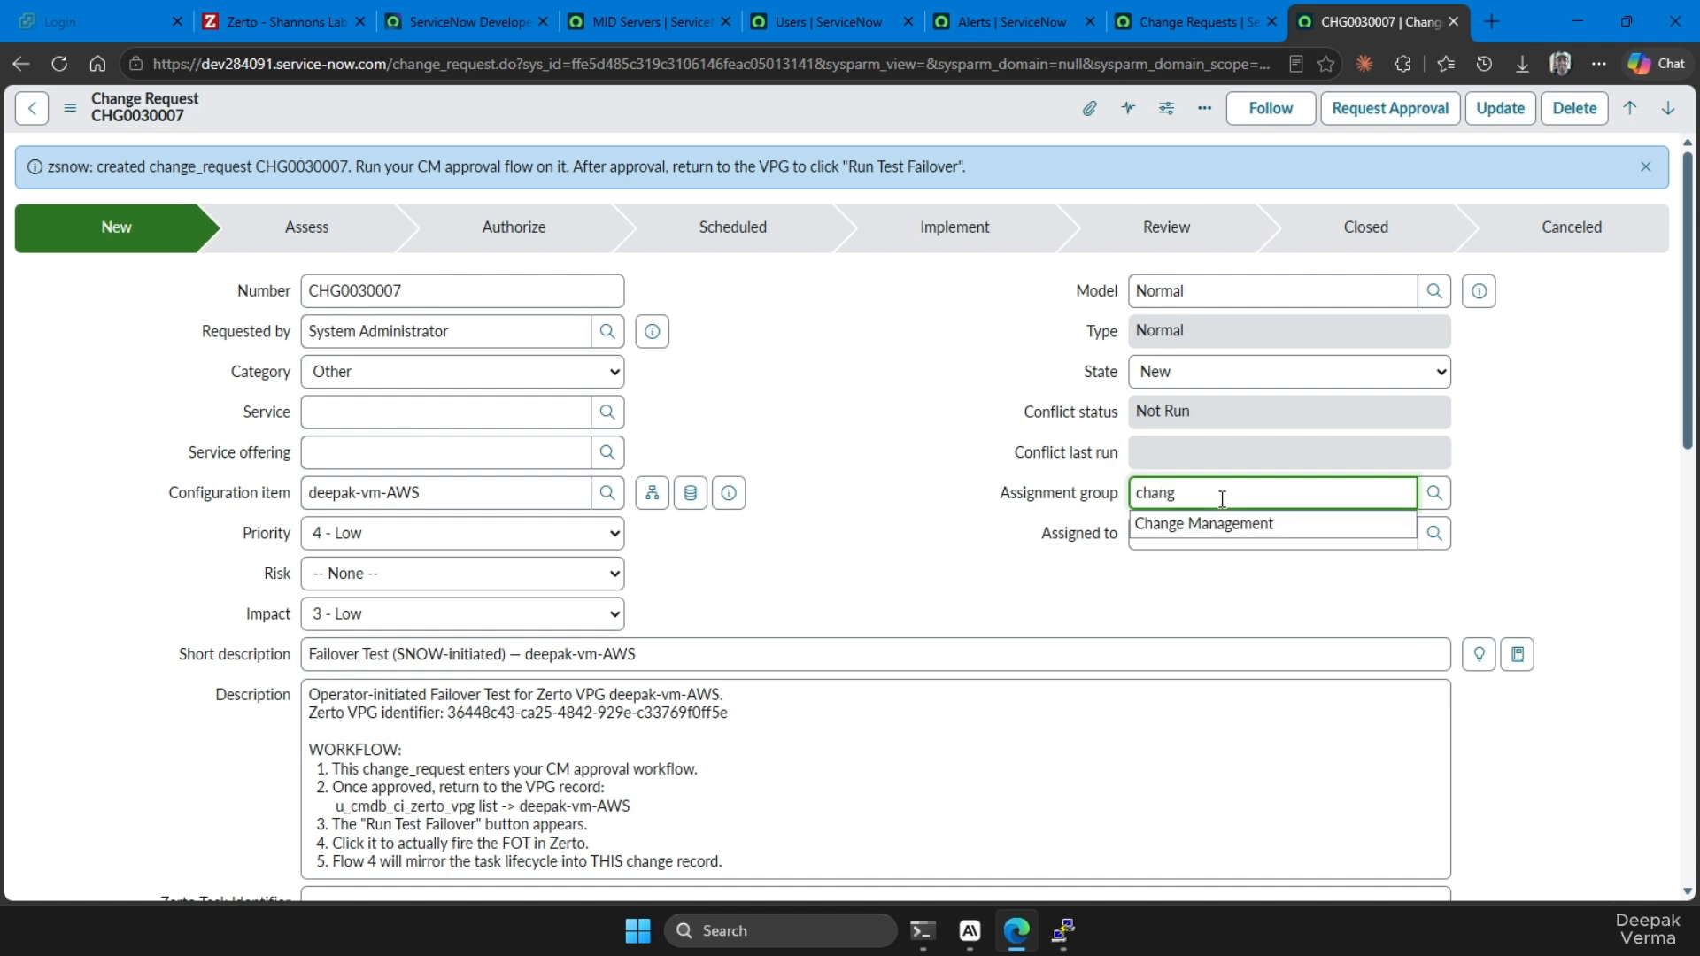
left_click(1220, 530)
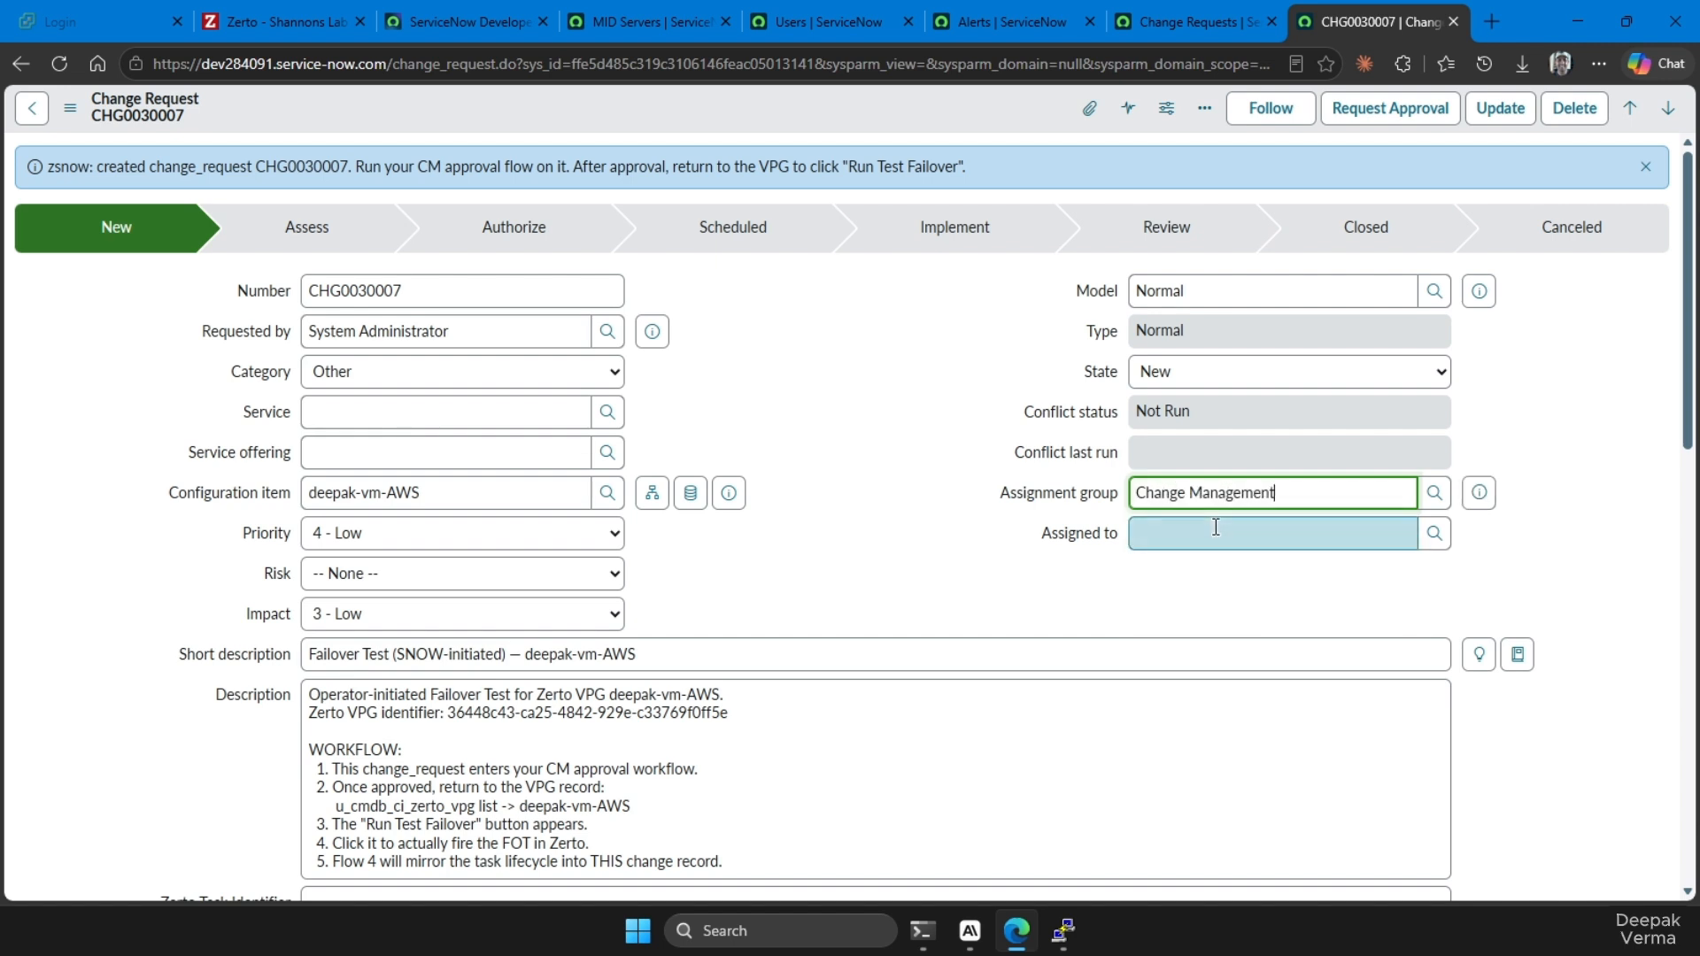
left_click(1410, 117)
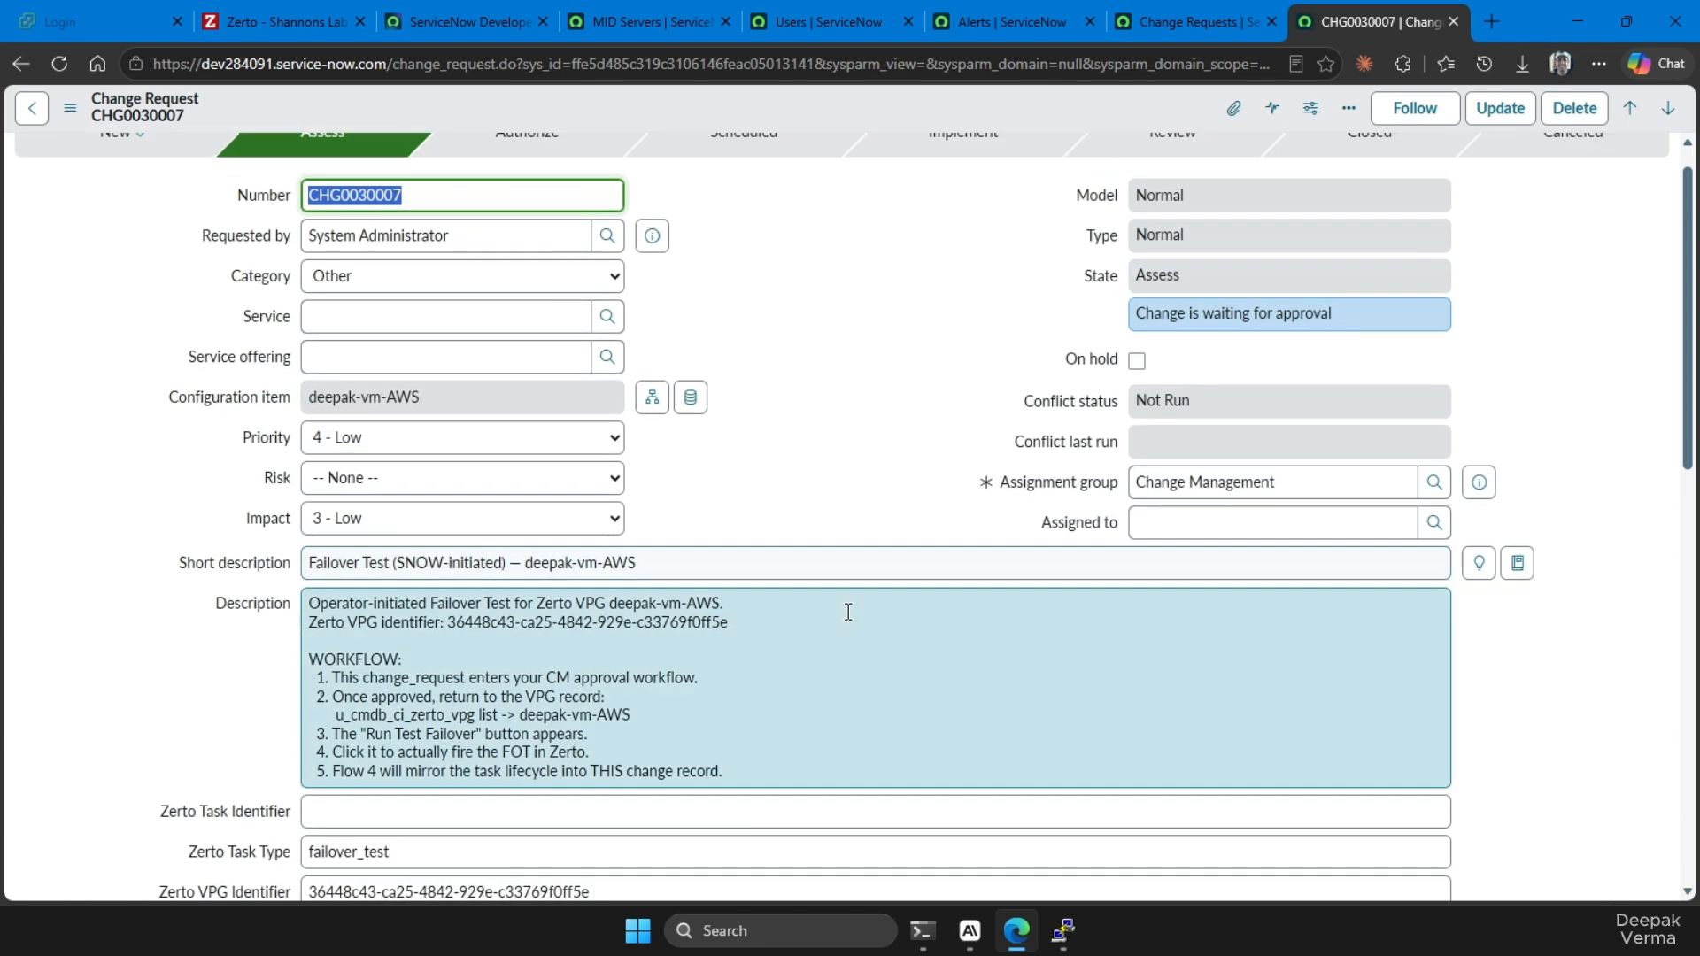
Open the first Change Management approval among the change request's approvers and approve it
scroll(845, 607, "down", 12)
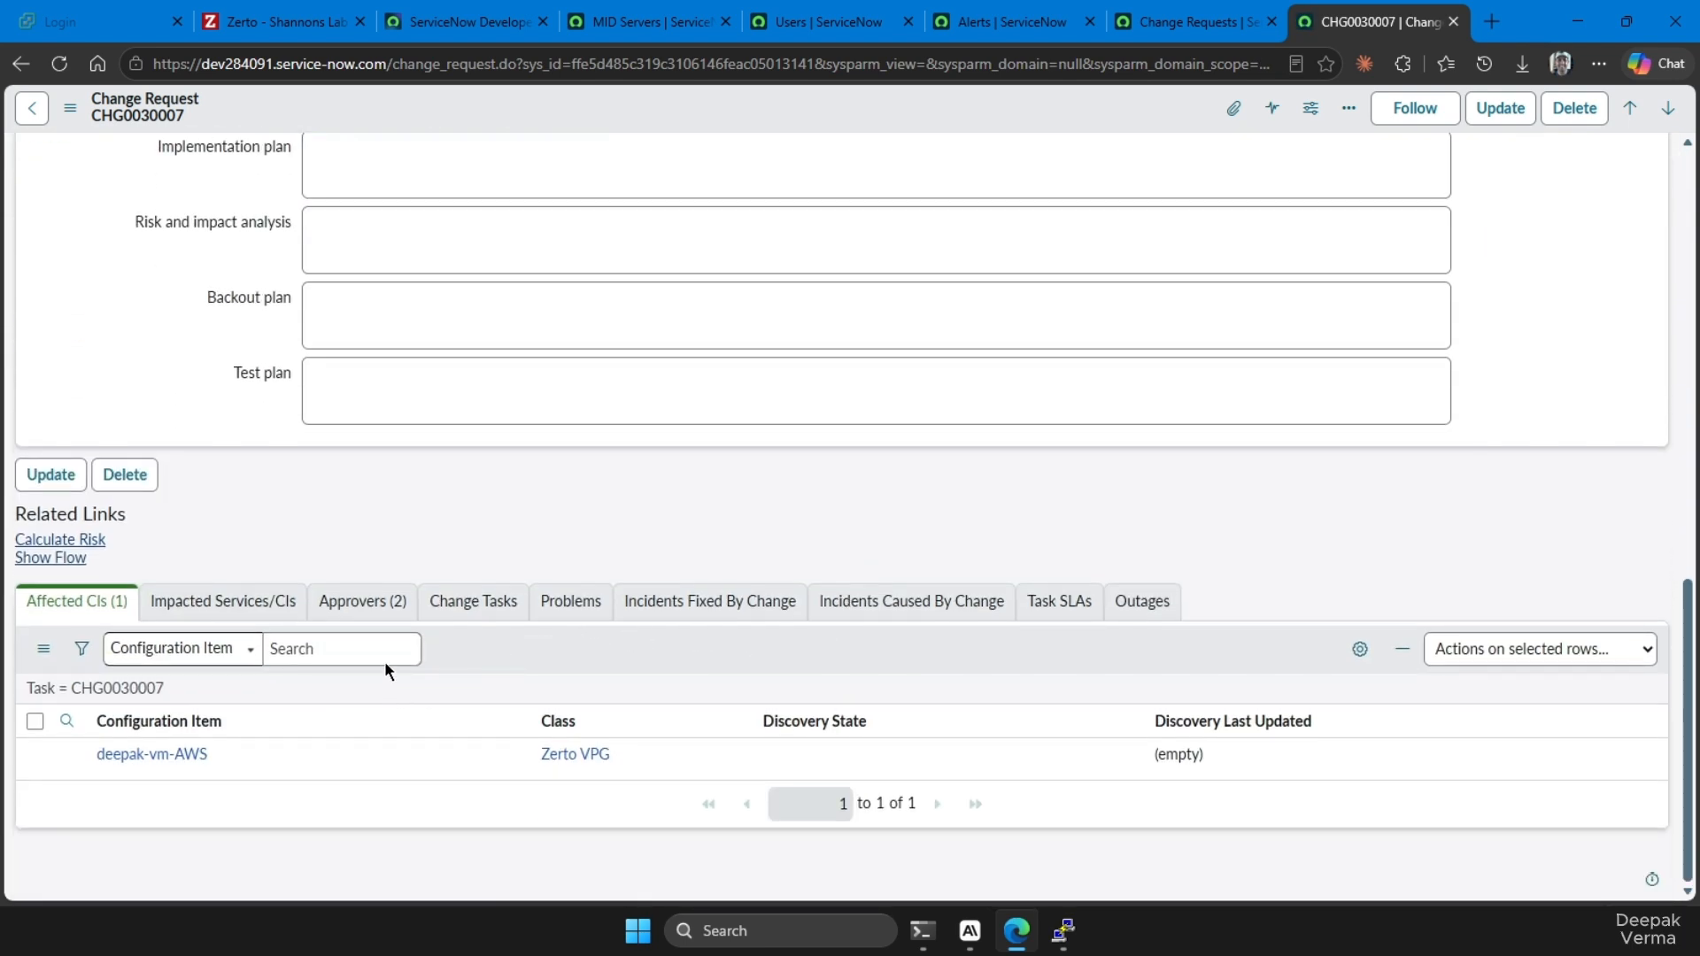
right_click(334, 614)
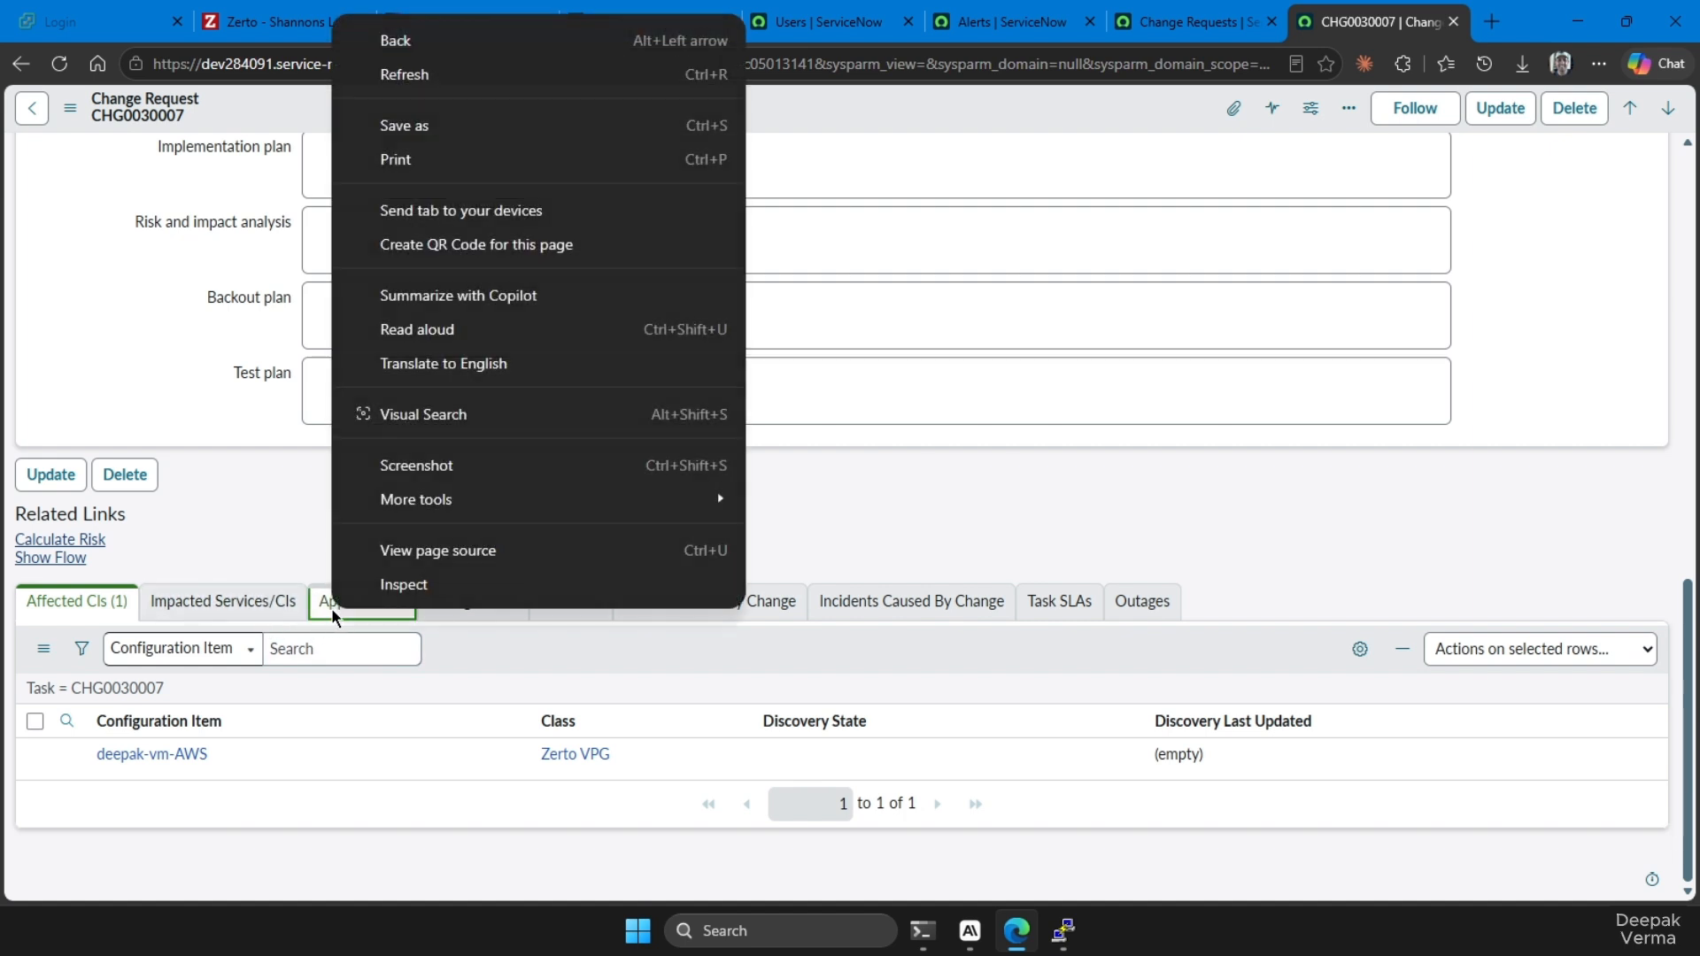
left_click(334, 614)
right_click(149, 756)
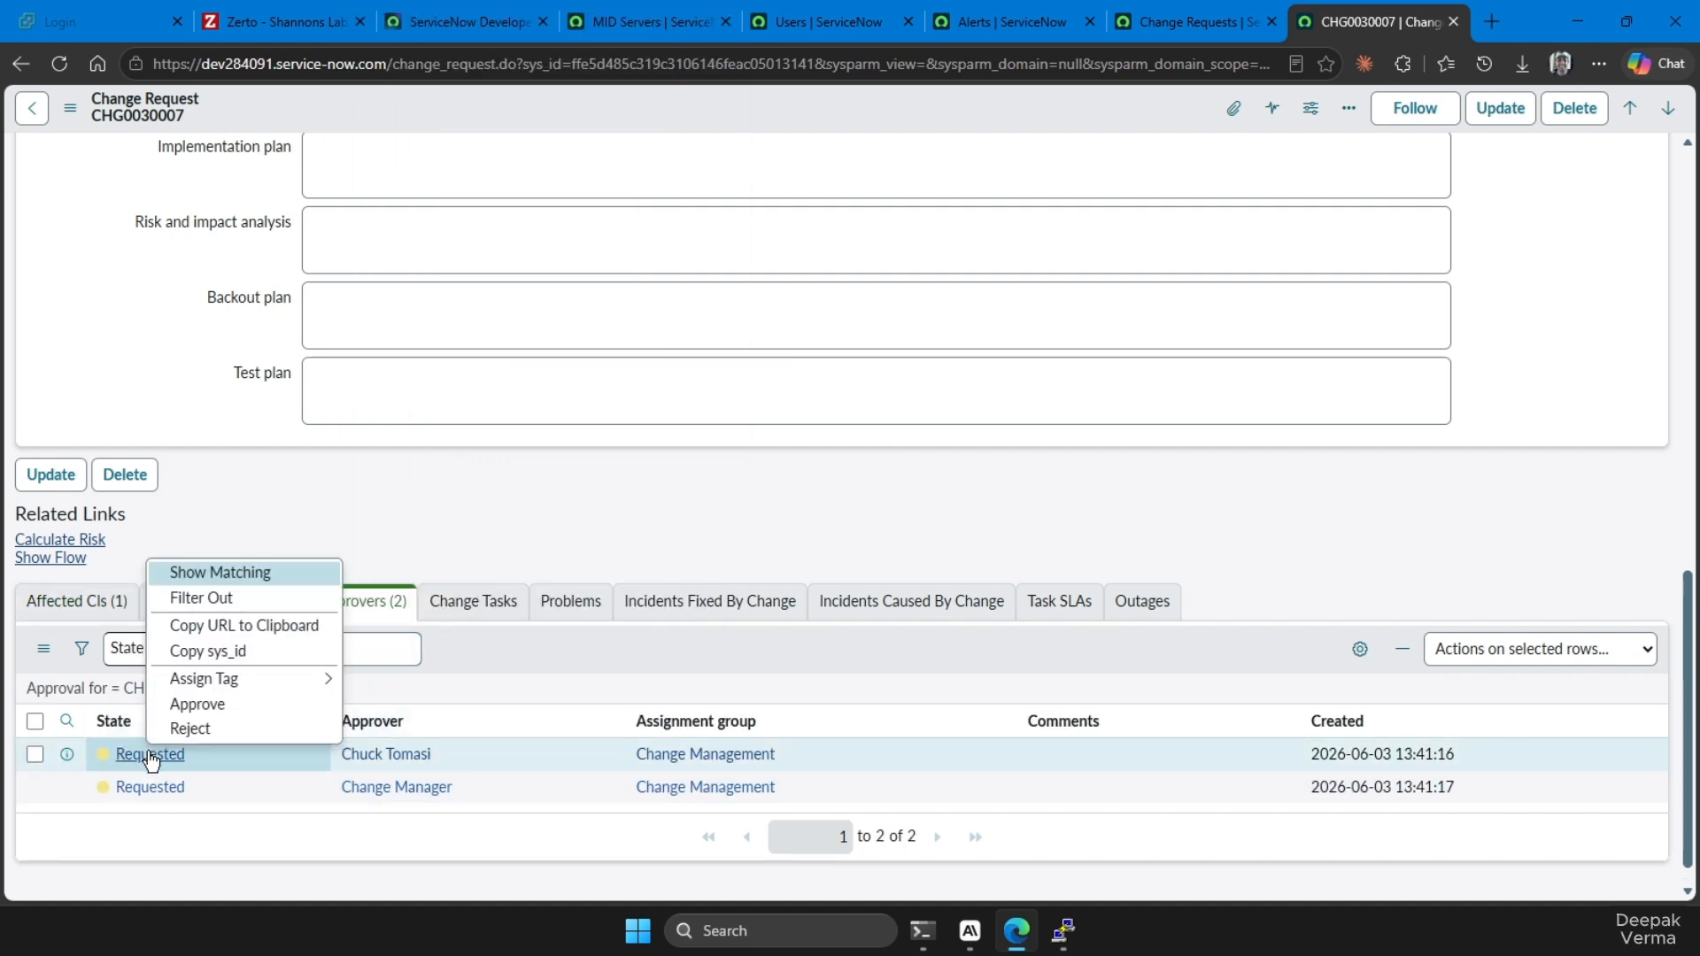
key("Escape")
right_click(170, 759)
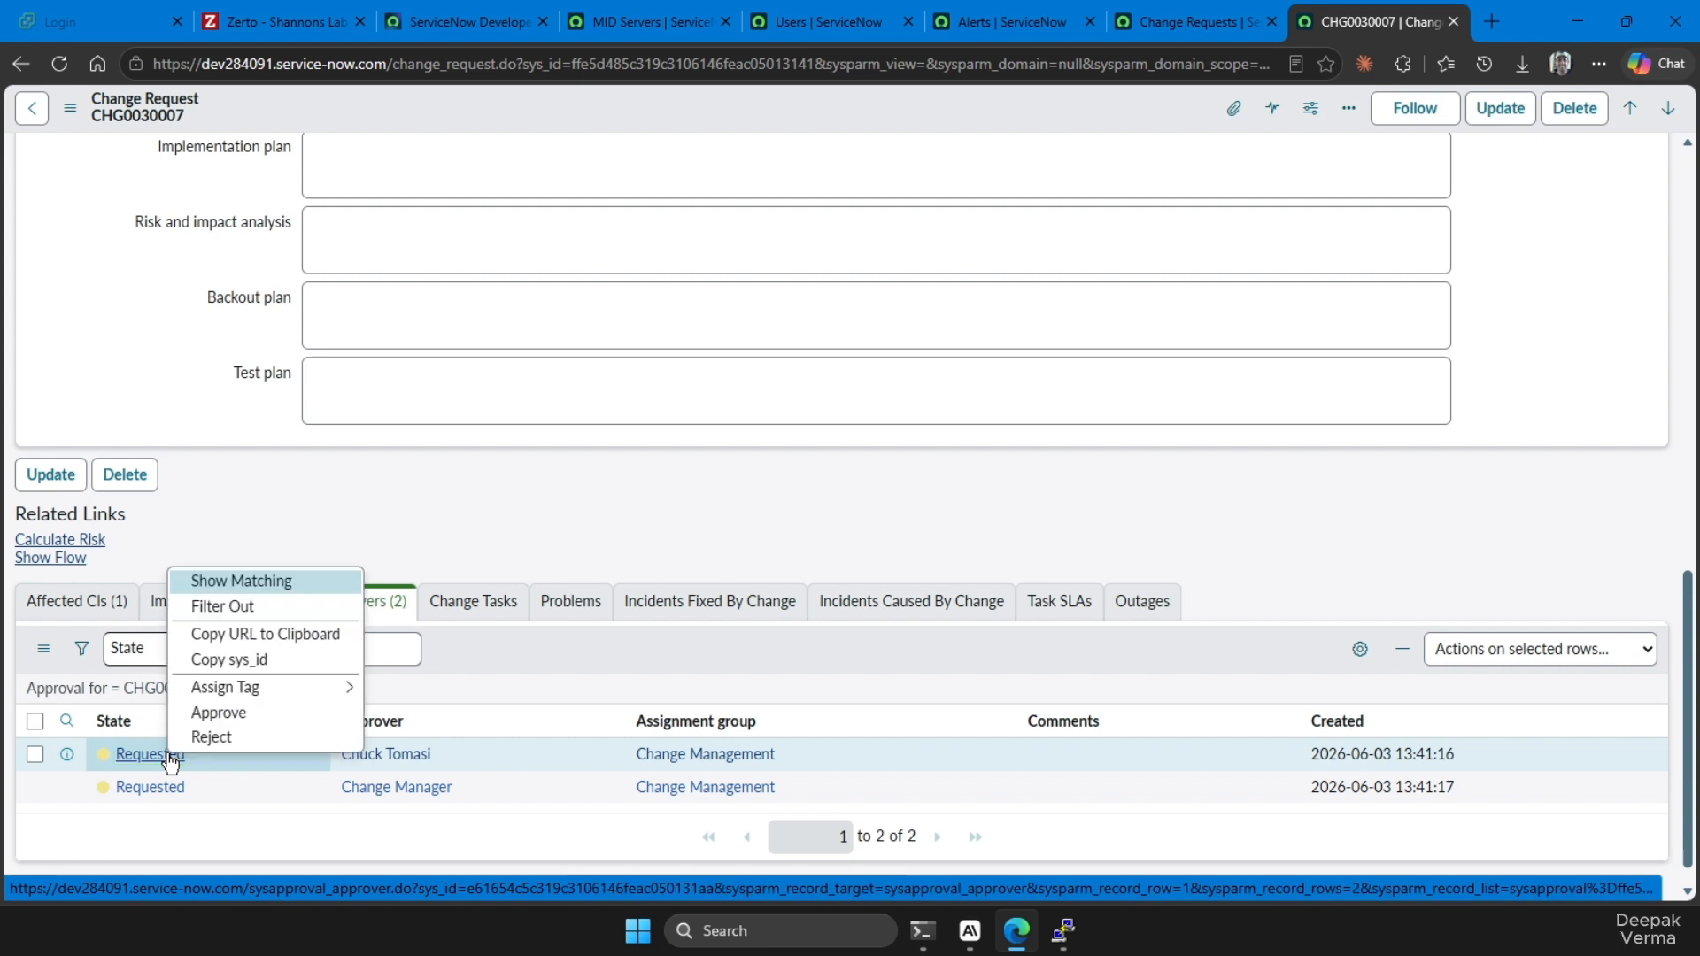
left_click(145, 761)
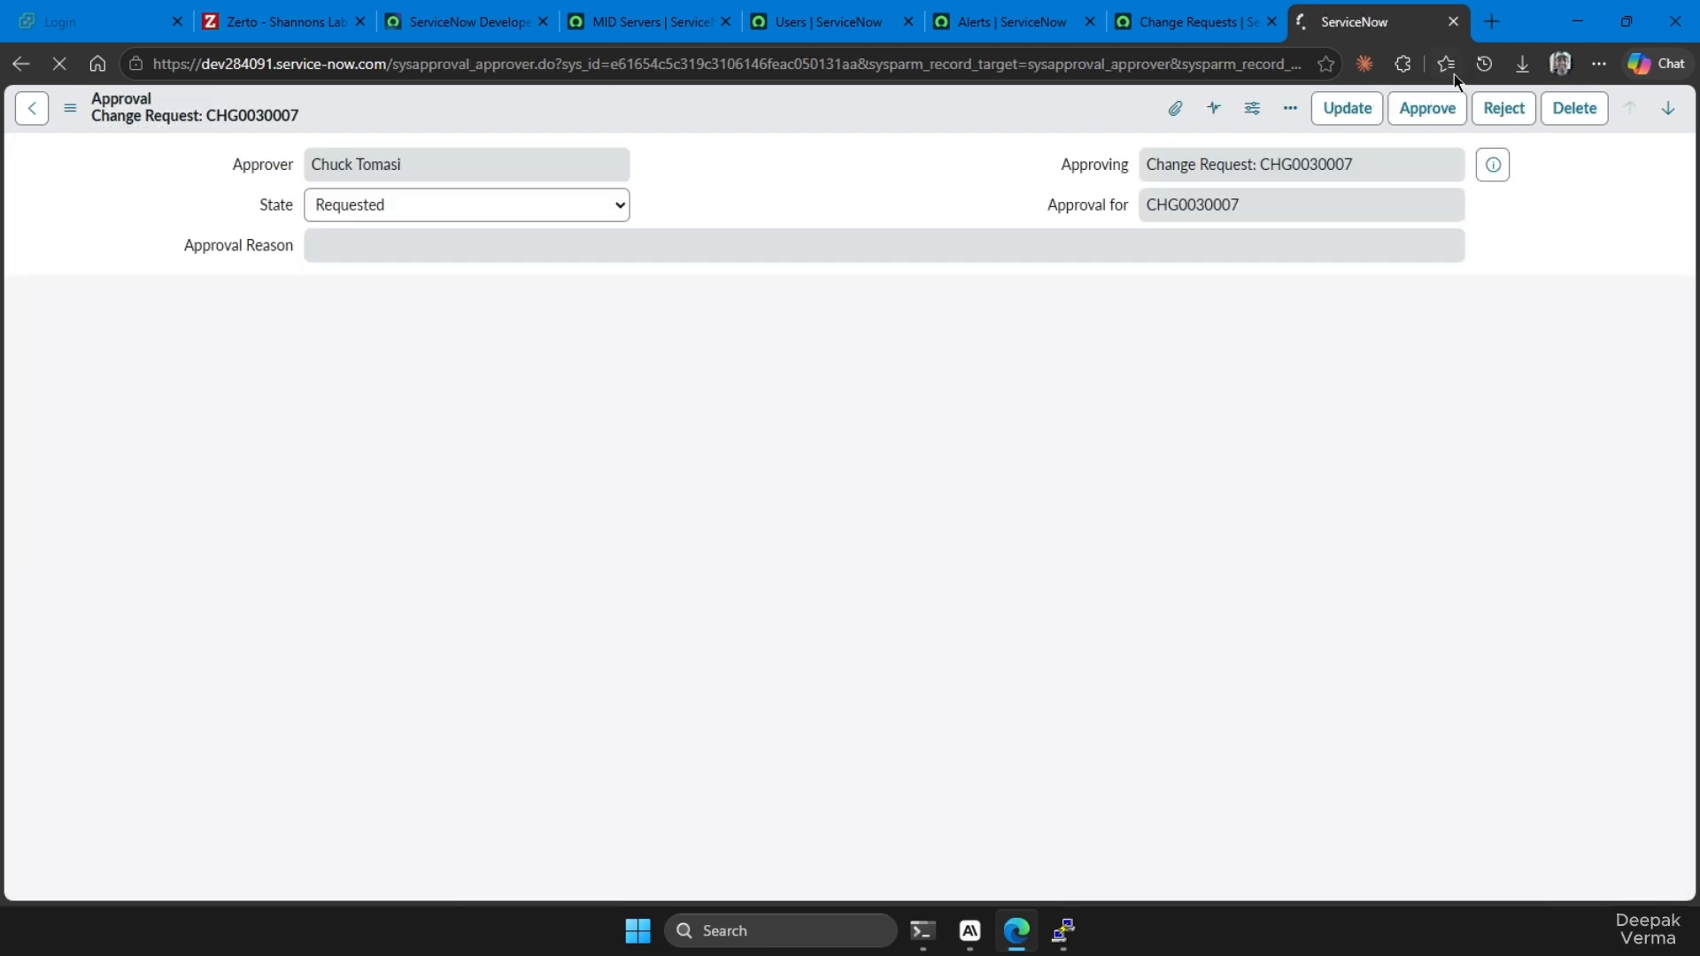
left_click(1423, 113)
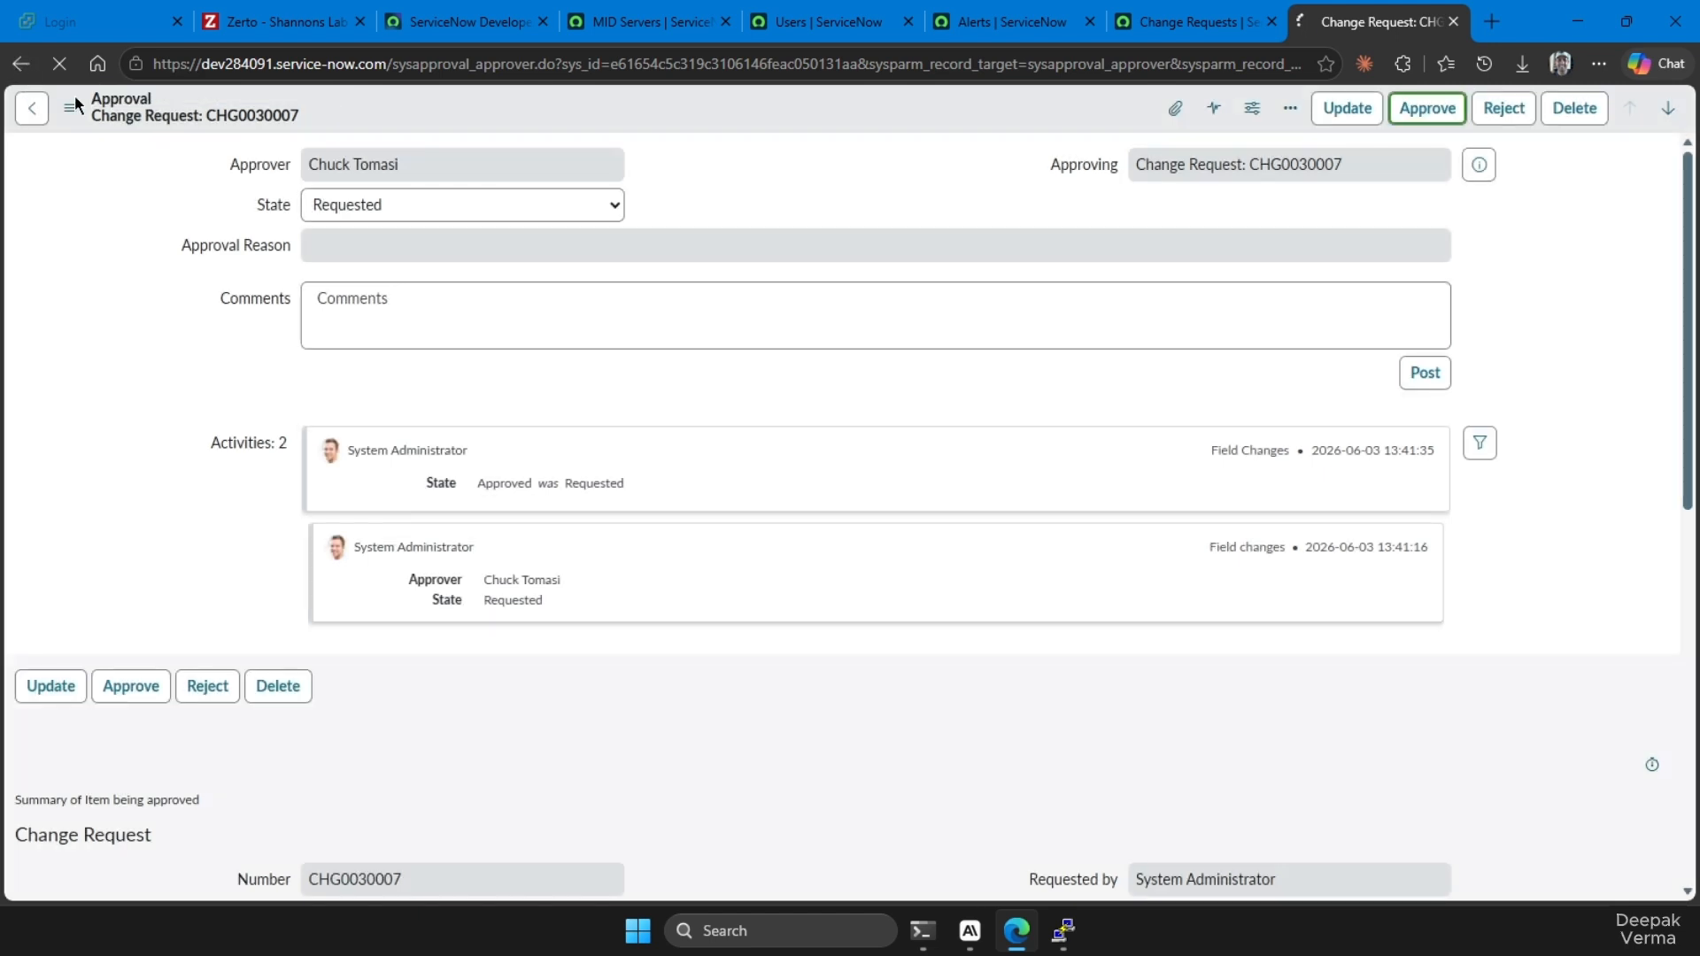
Approve the first CAB Approval request listed for the change request and check the change's state
scroll(353, 460, "down", 15)
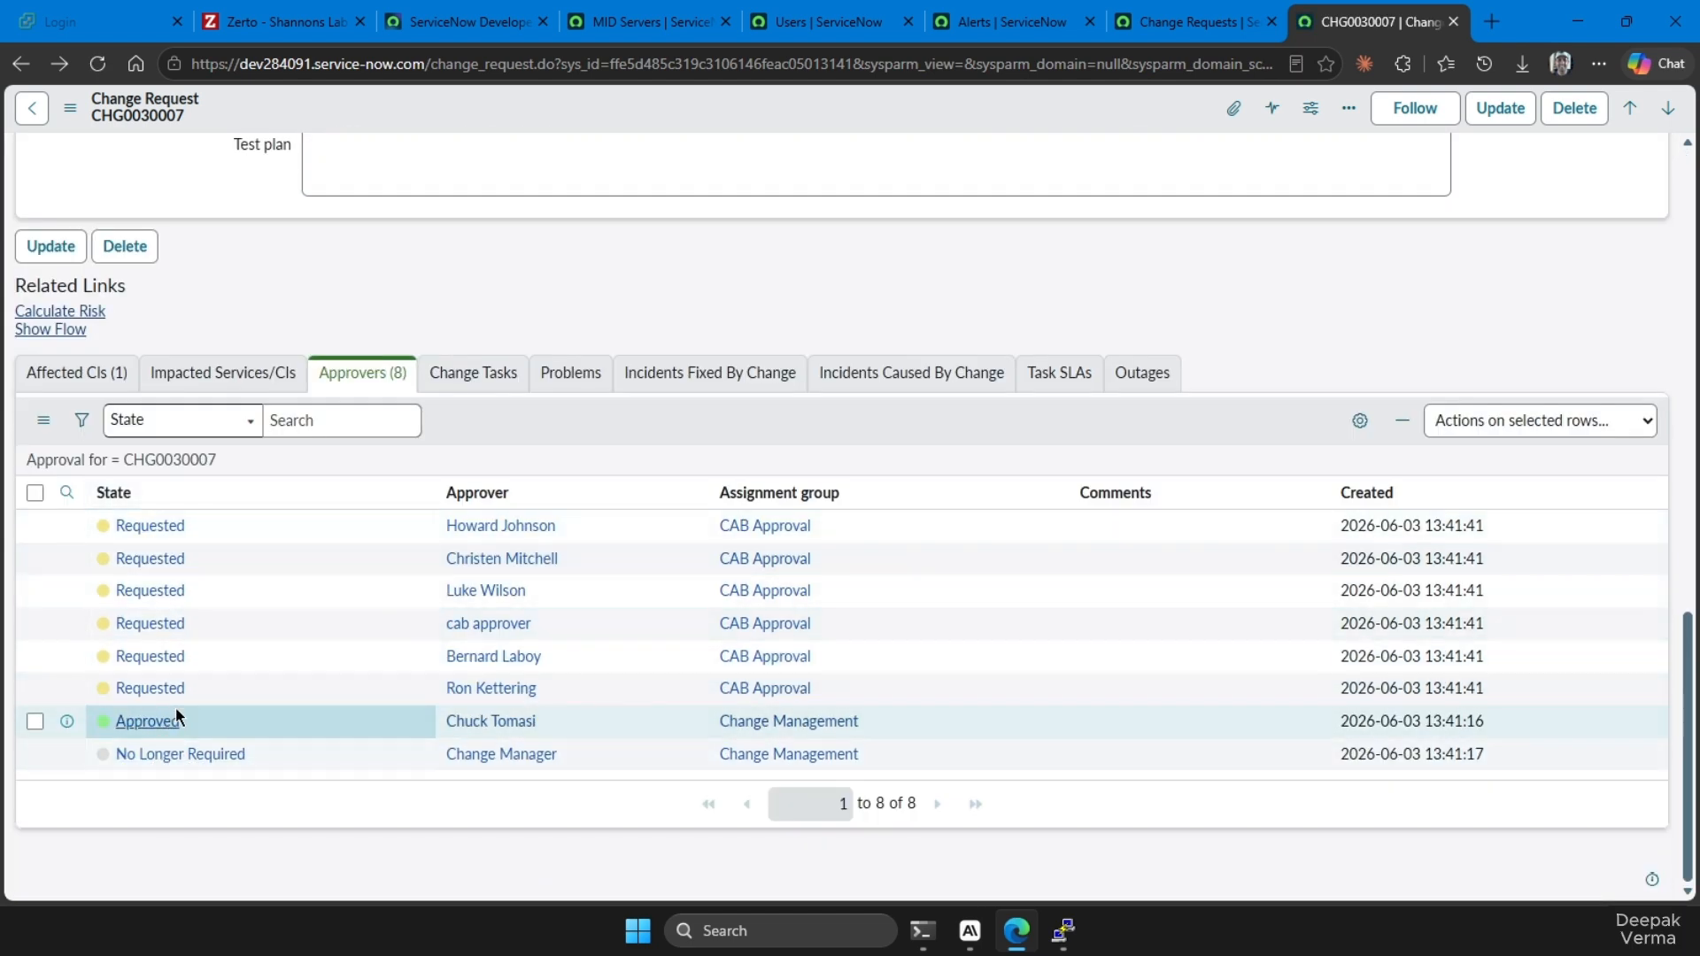
left_click(150, 526)
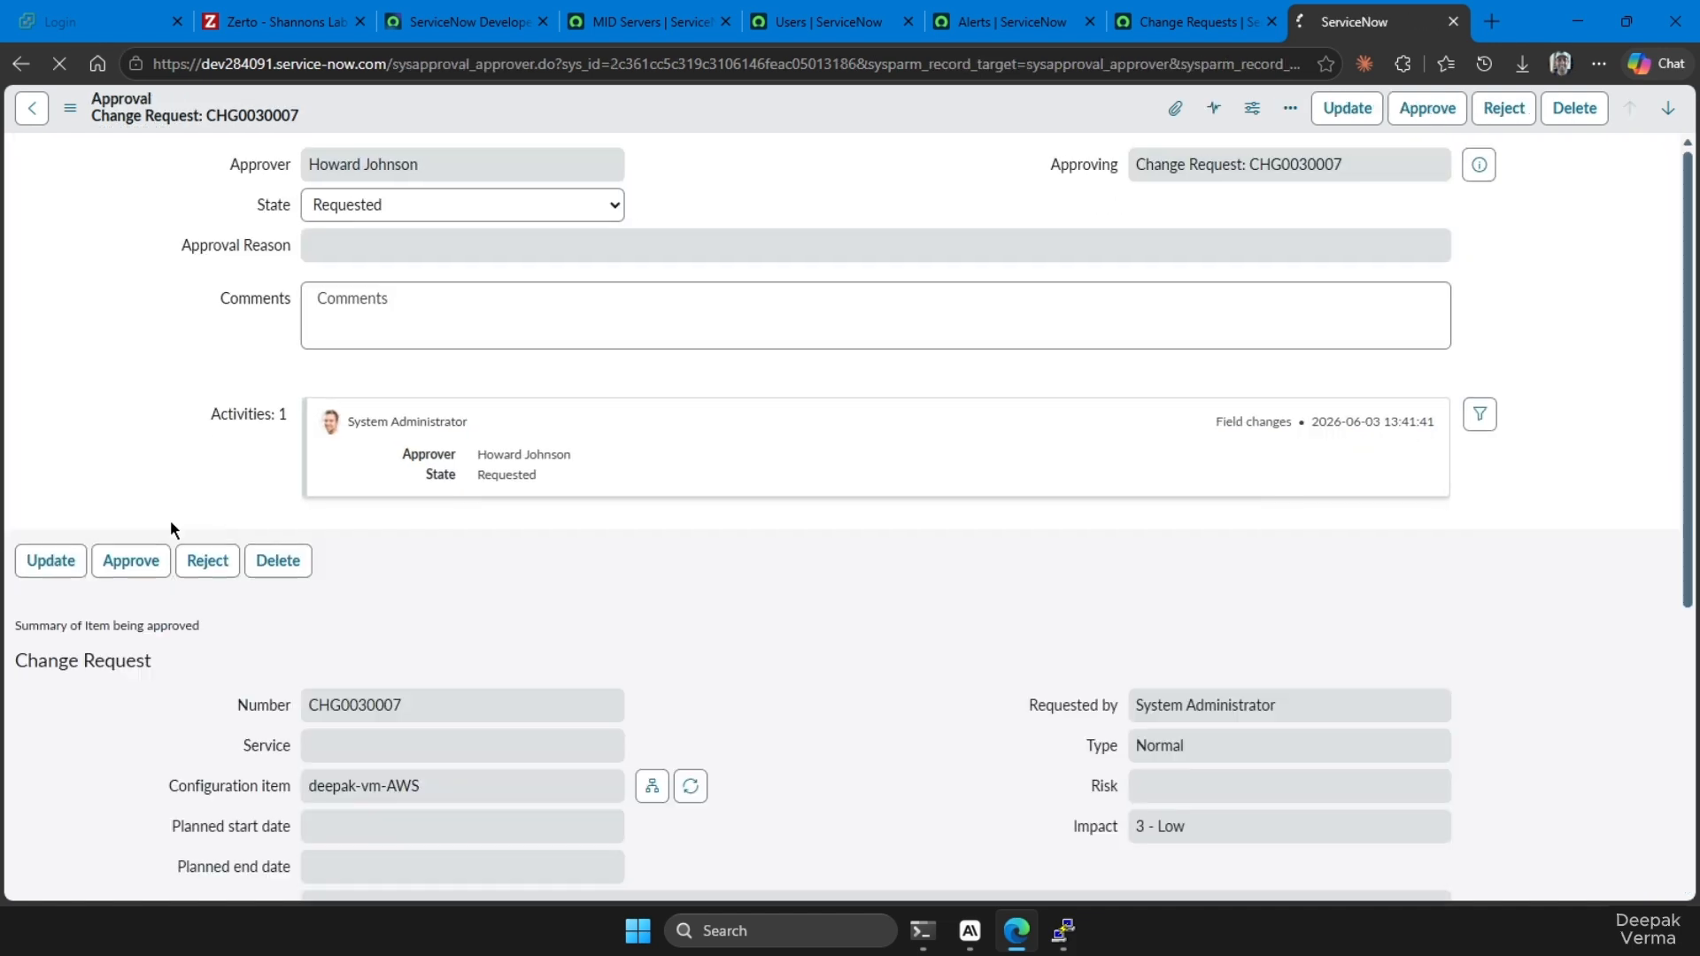
left_click(1428, 108)
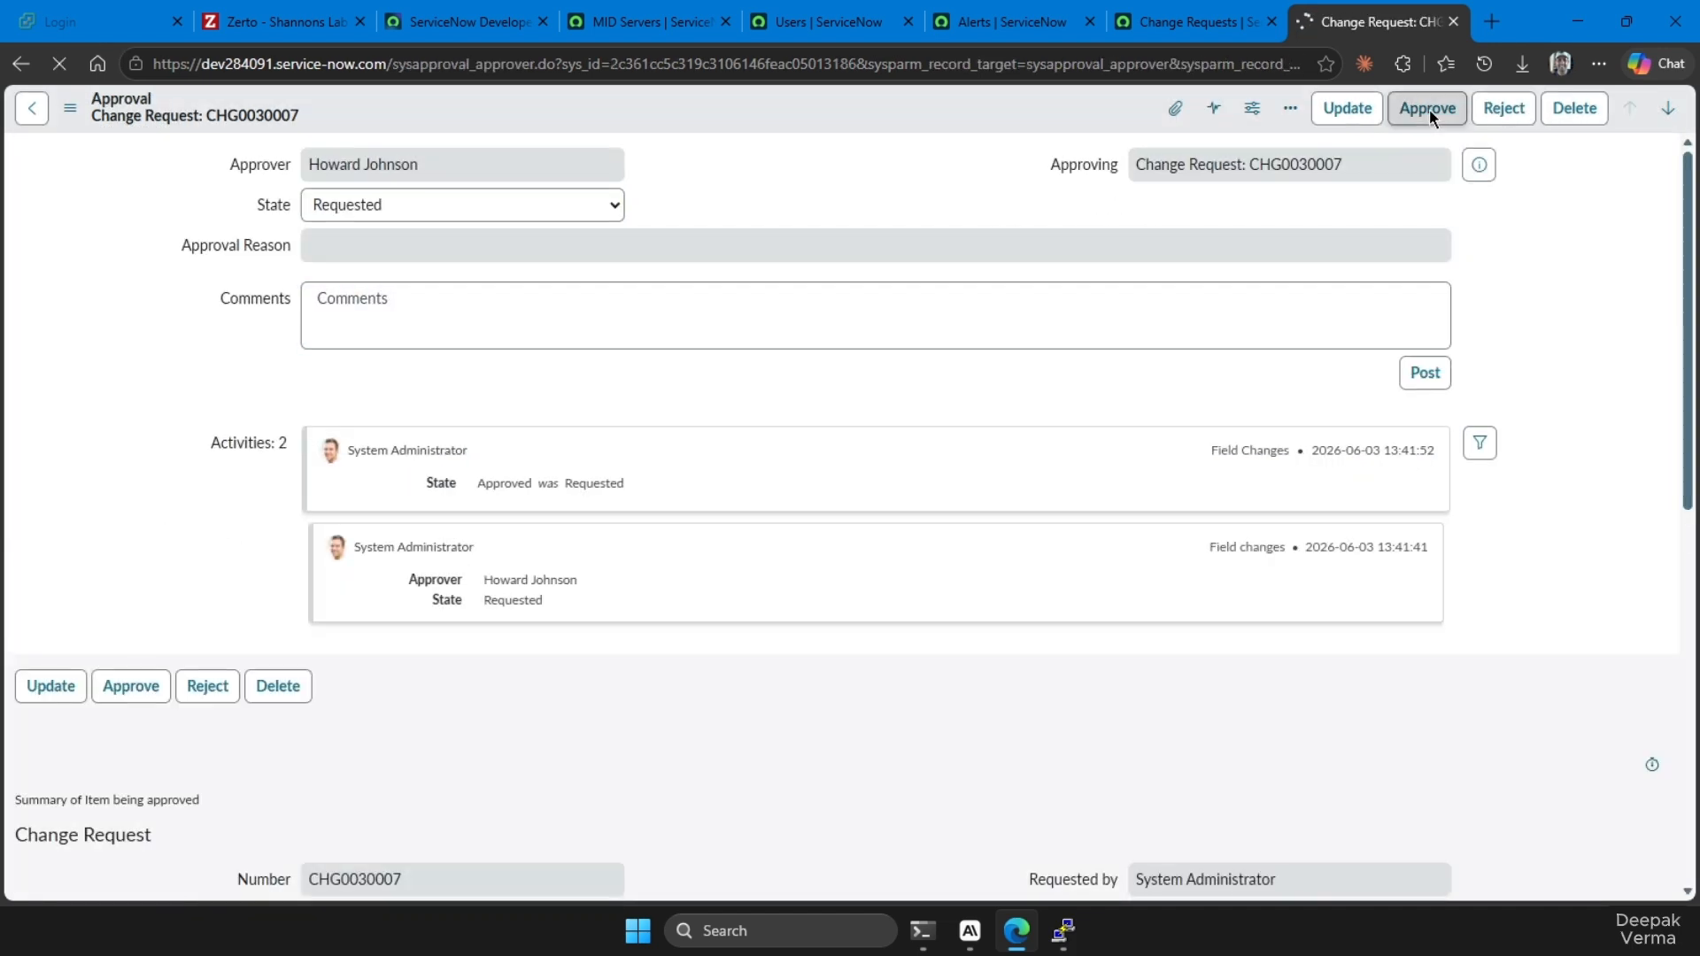
scroll(672, 515, "down", 3)
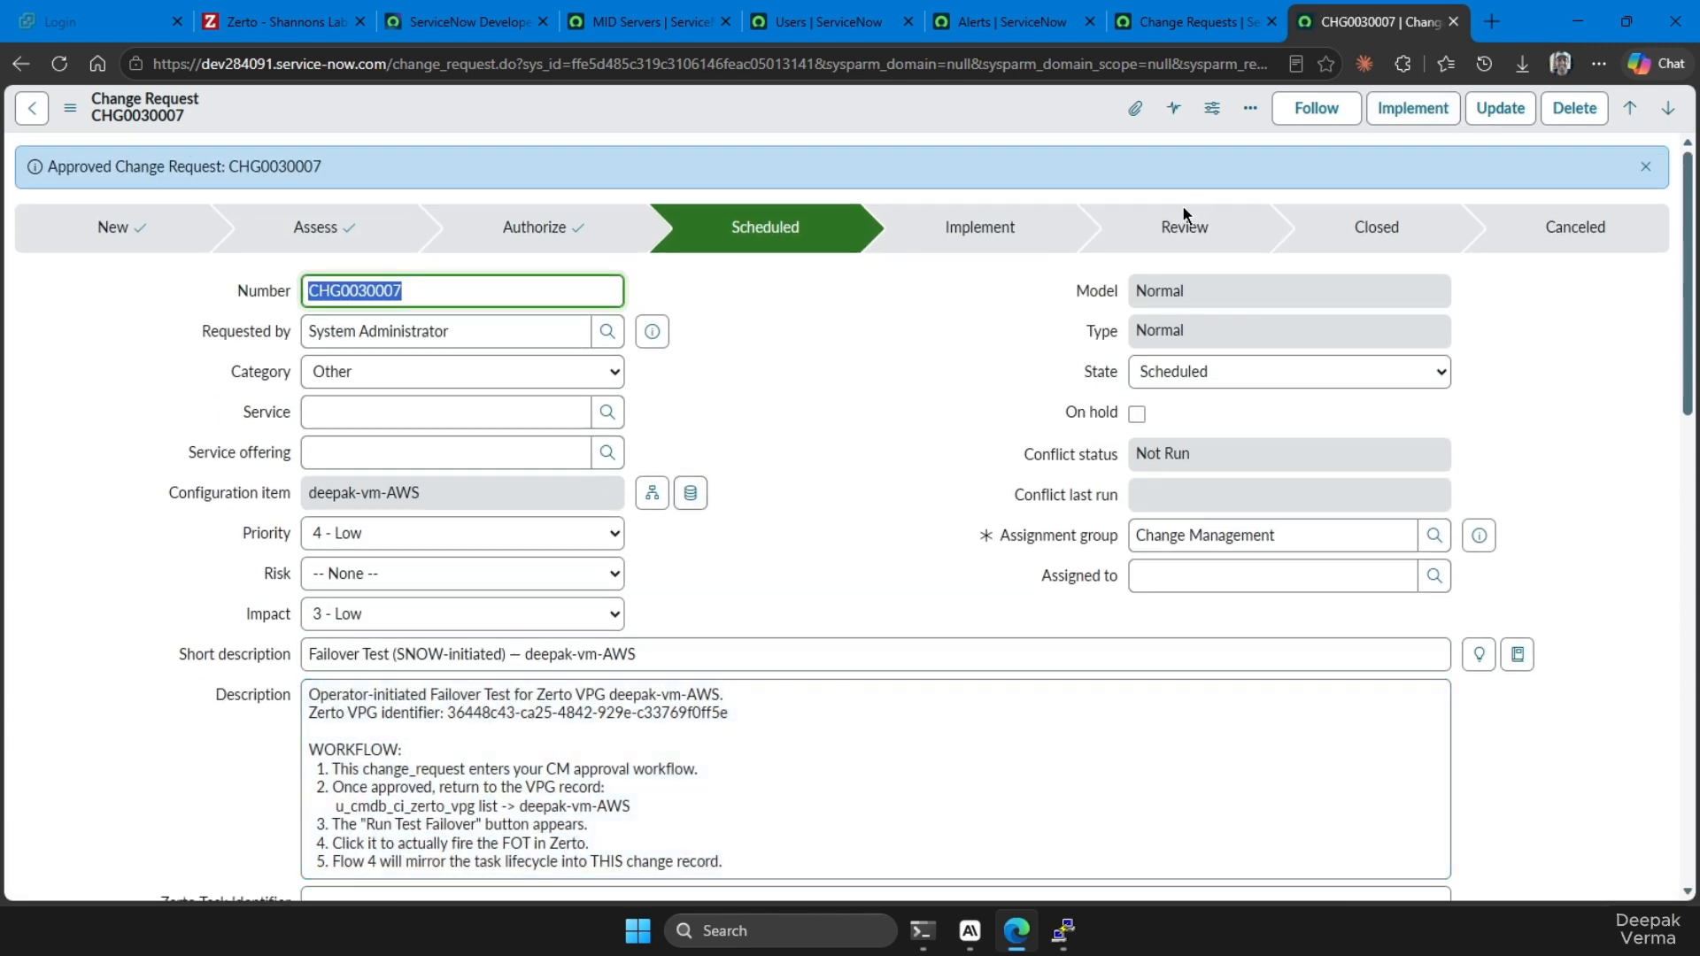
scroll(964, 497, "down", 15)
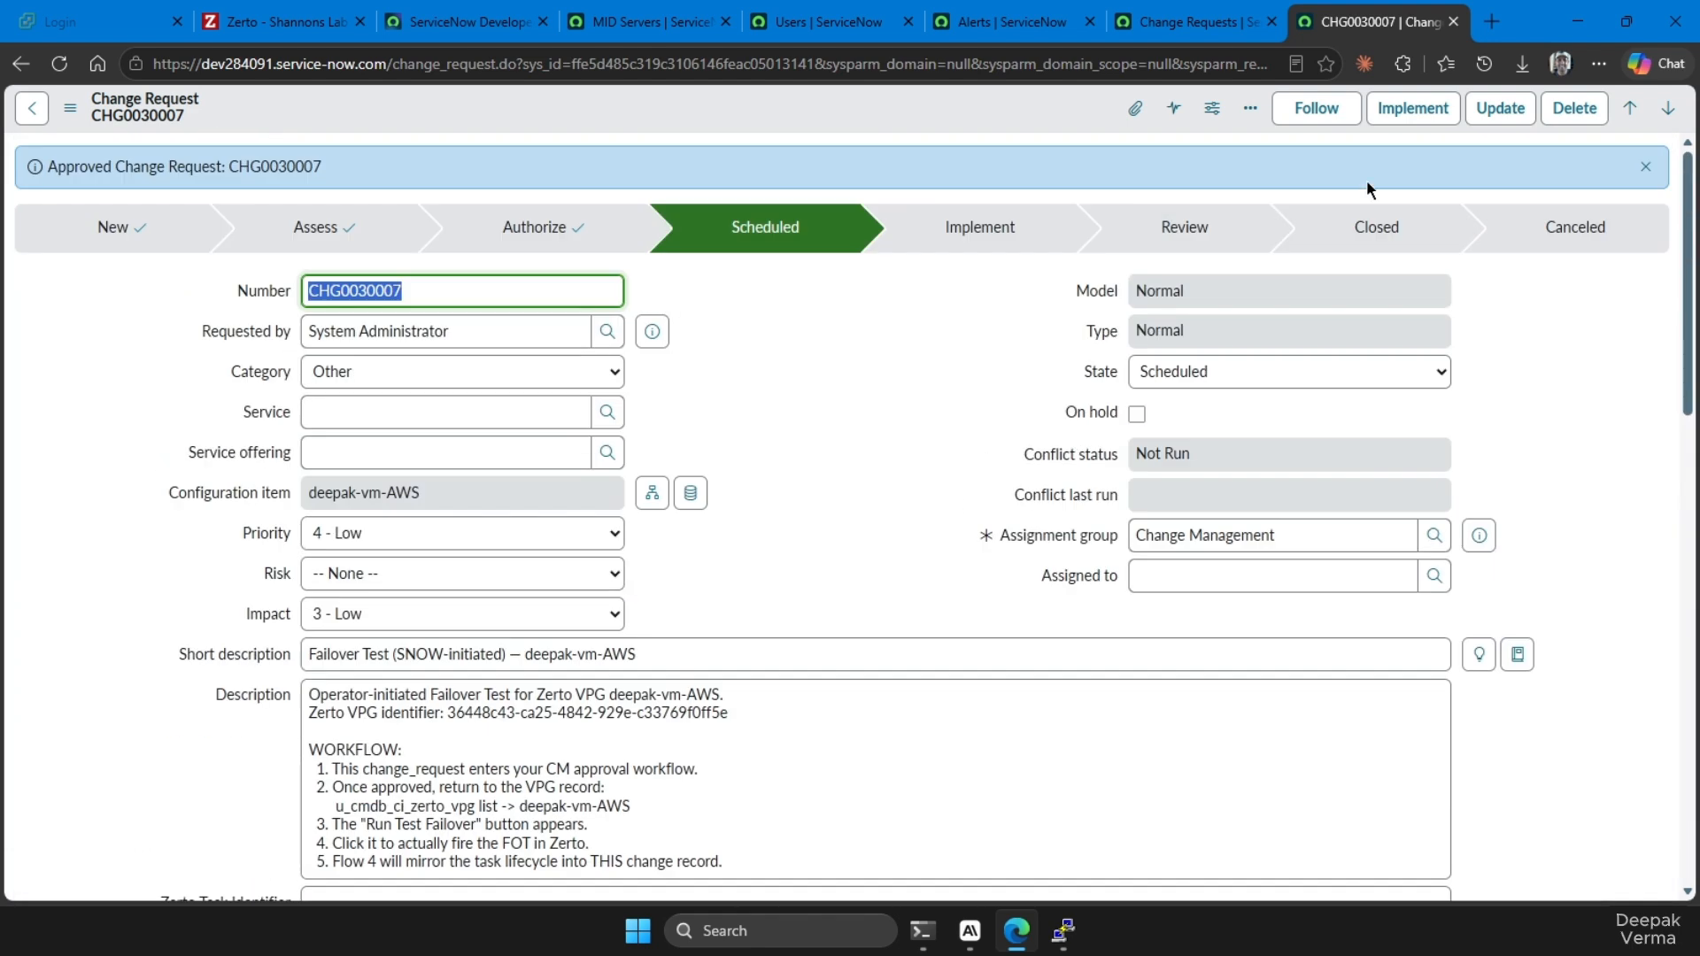
Update the approved change request, reopen the deepak-vm-AWS VPG record and run its test failover
left_click(1503, 107)
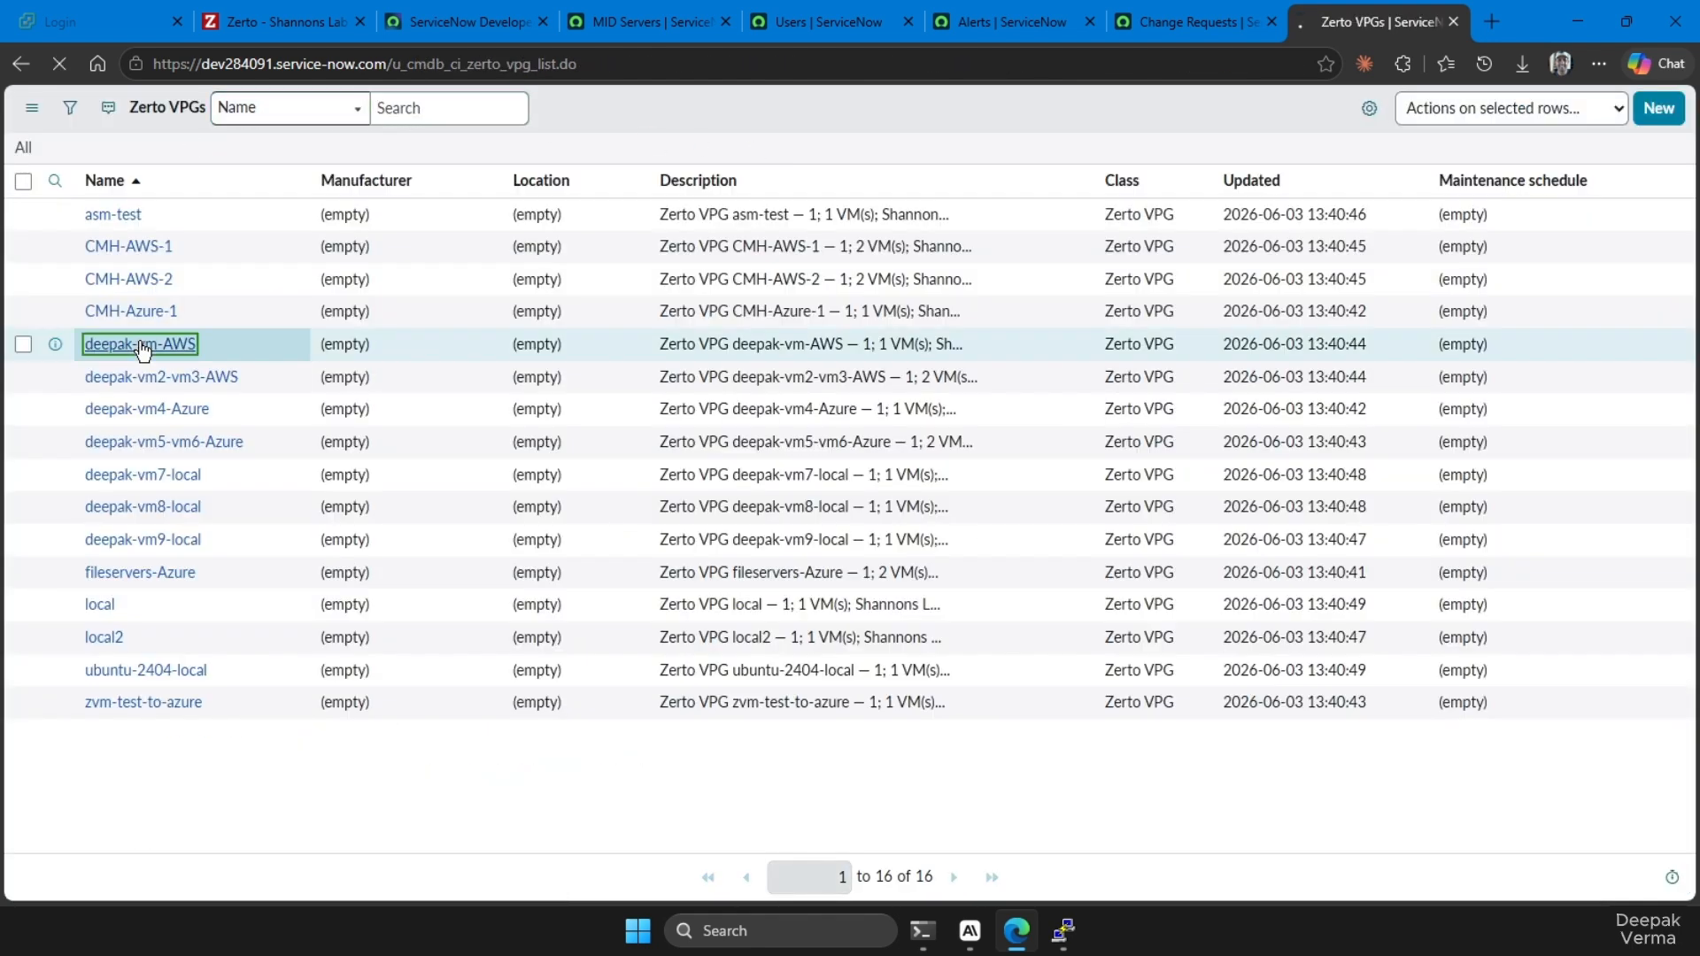
left_click(140, 345)
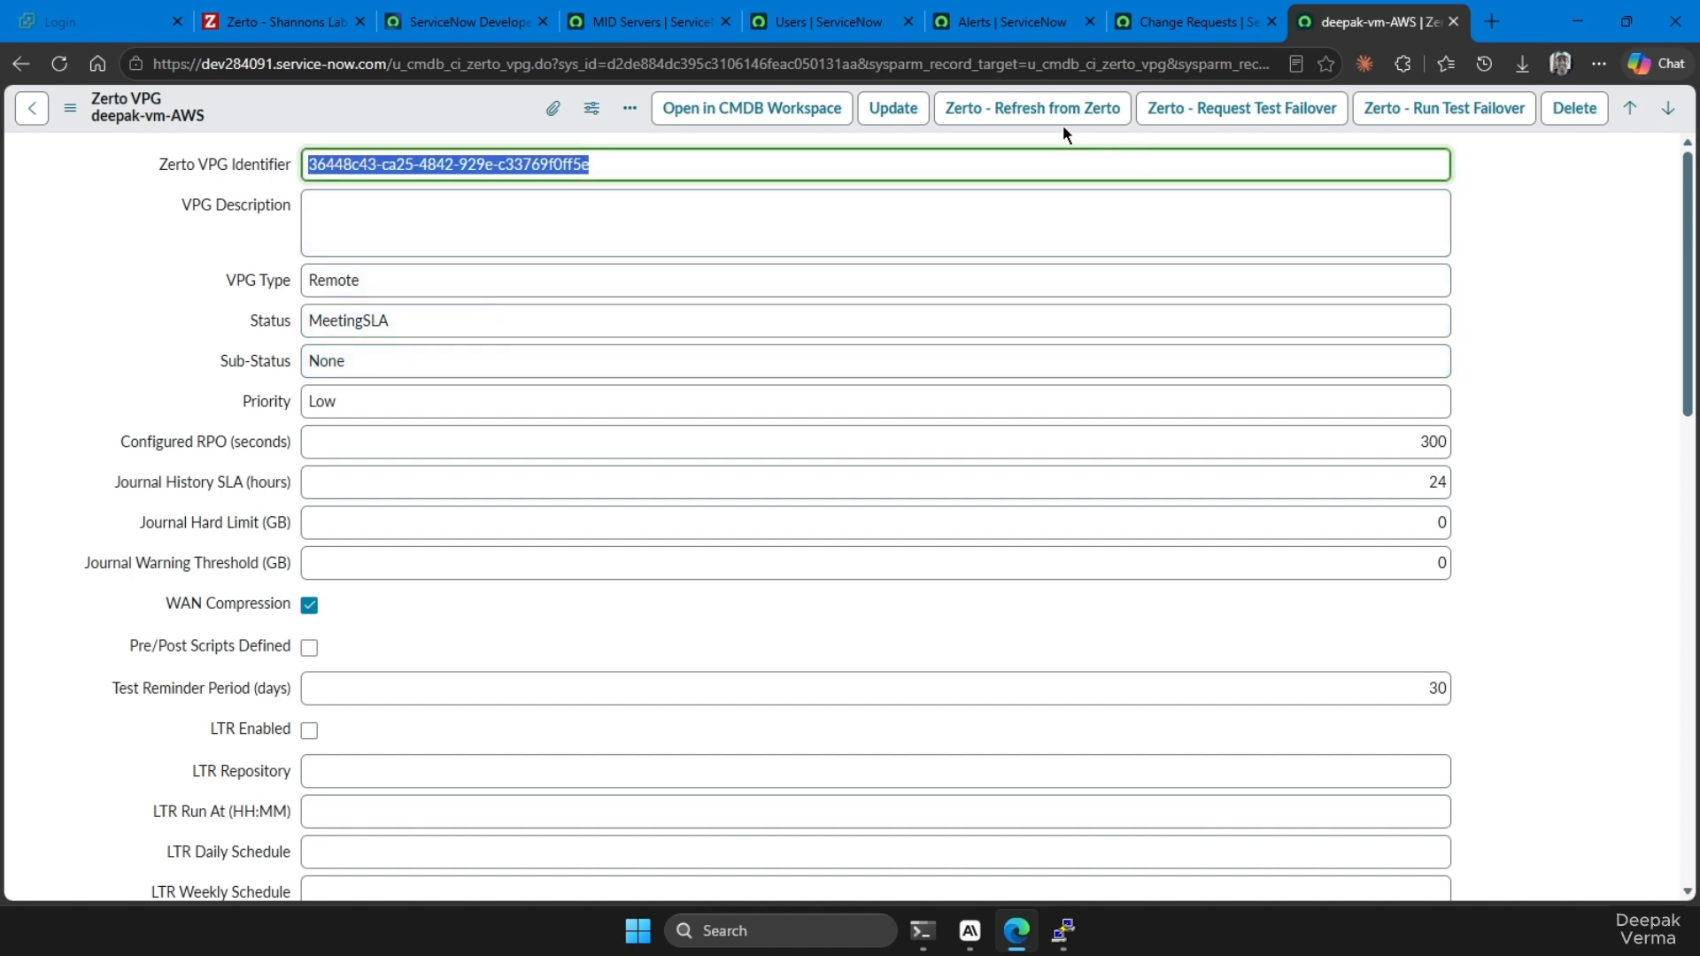
left_click(1413, 117)
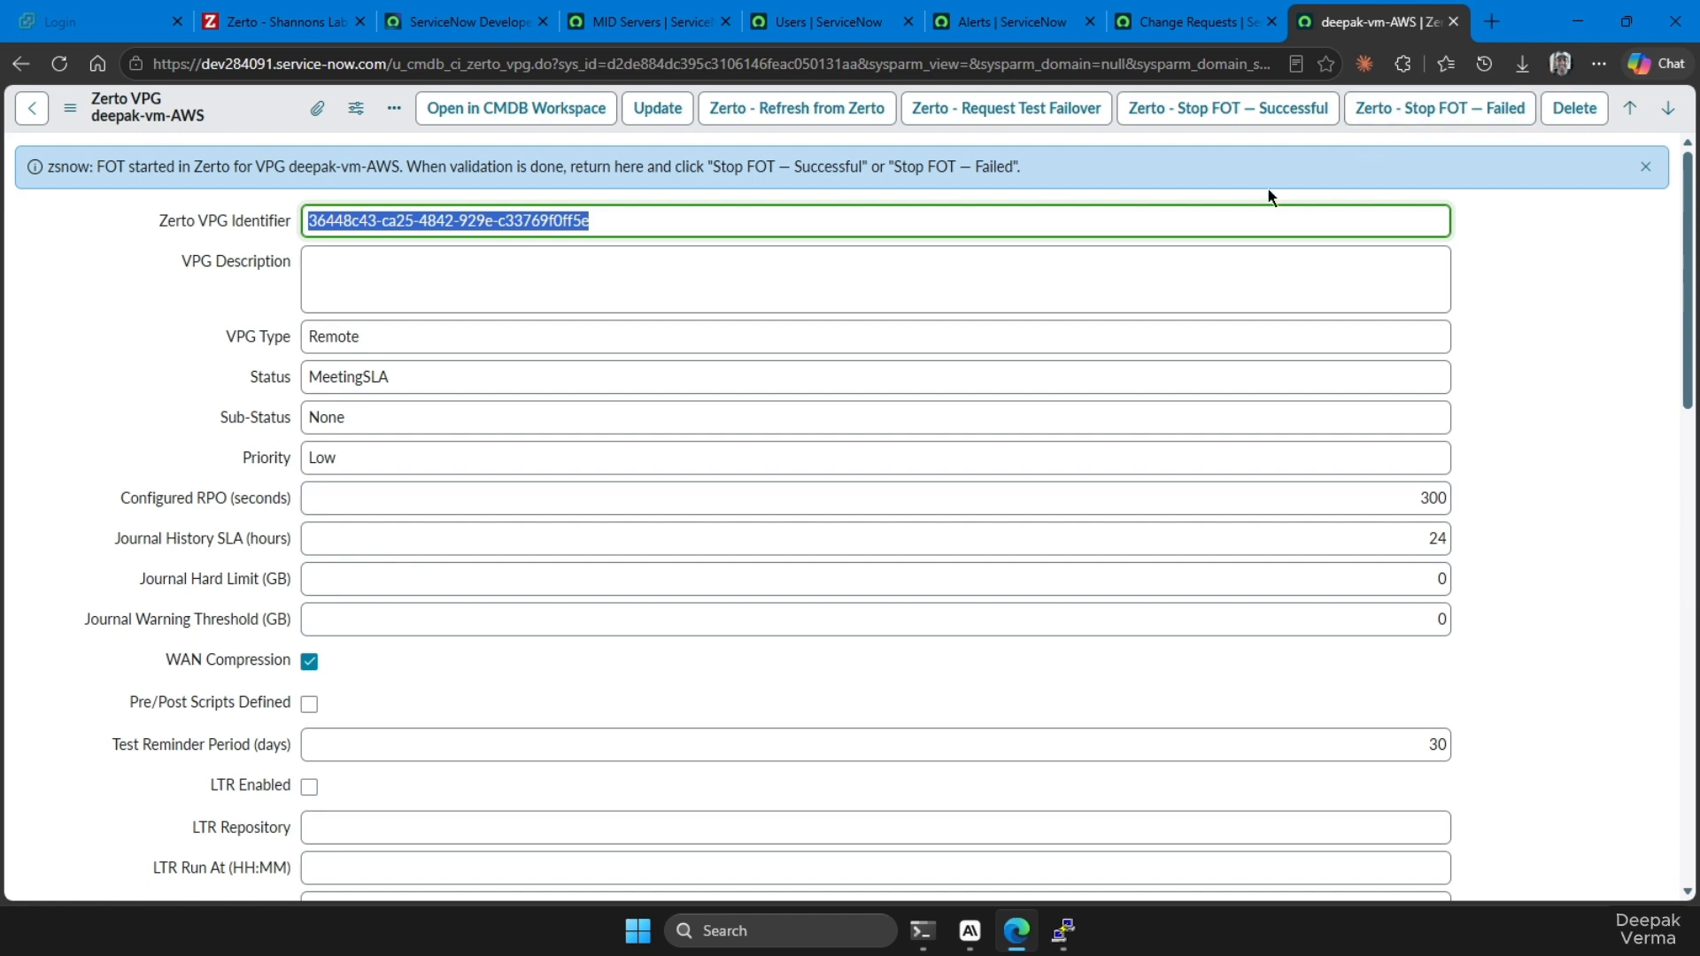
scroll(611, 406, "down", 10)
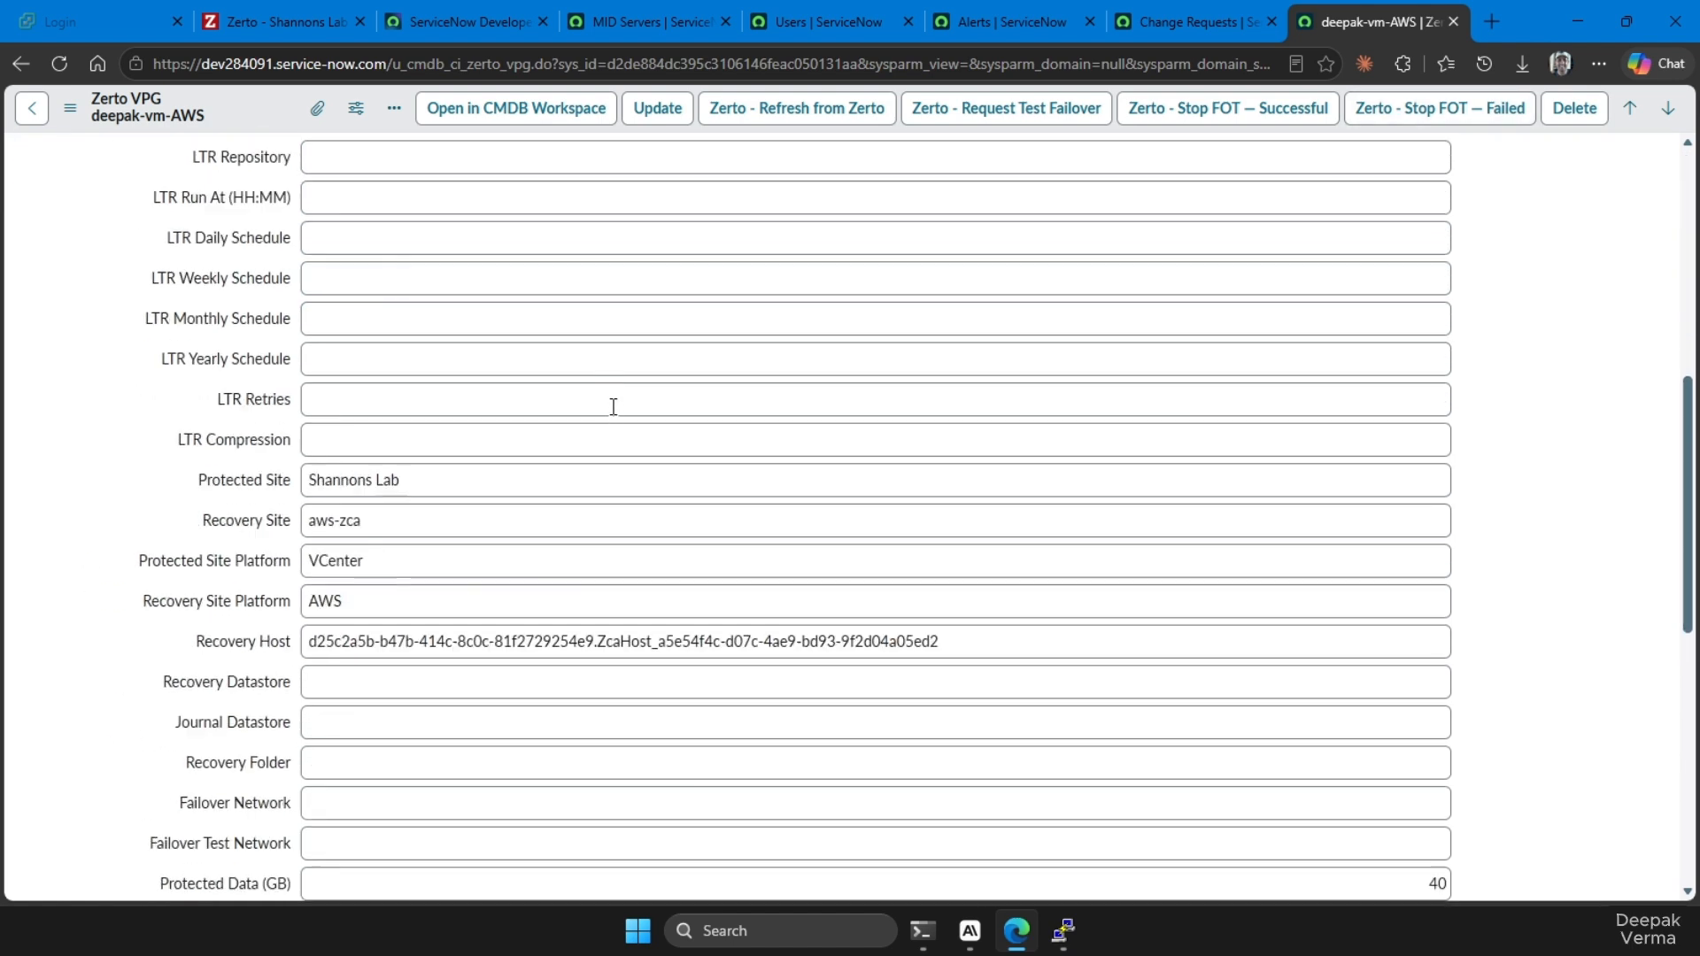
scroll(613, 406, "up", 10)
Check the failover test status of deepak-vm-AWS in Zerto's VPG list, and return to its ServiceNow record
left_click(266, 21)
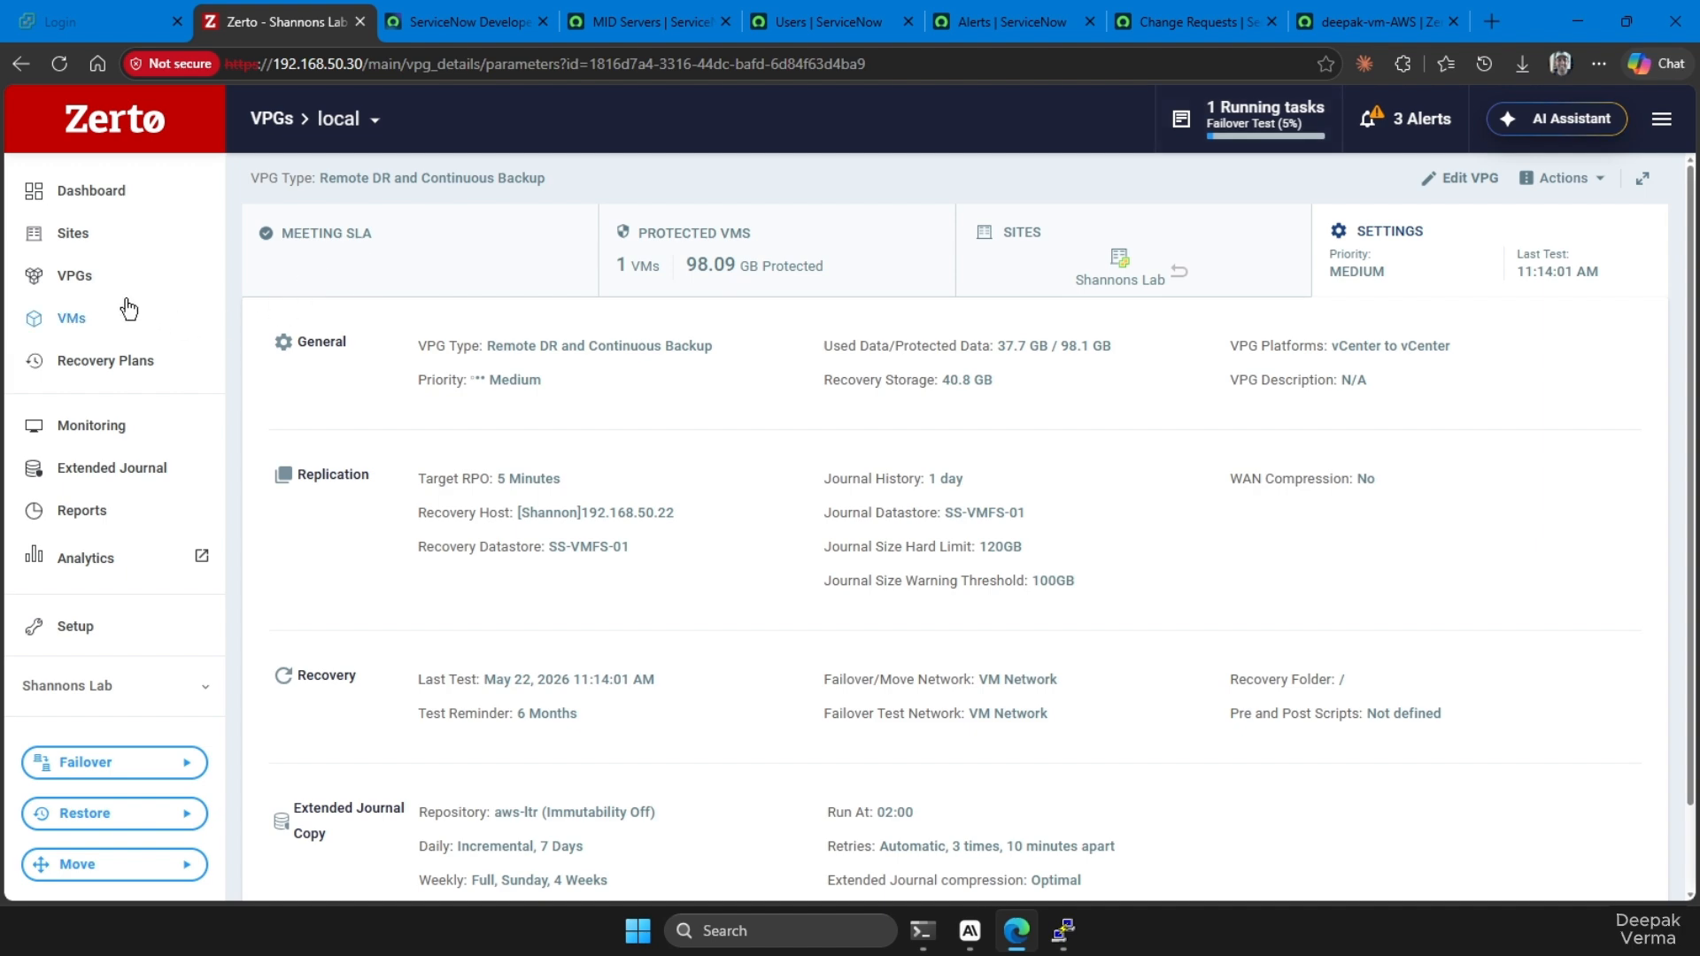
left_click(86, 279)
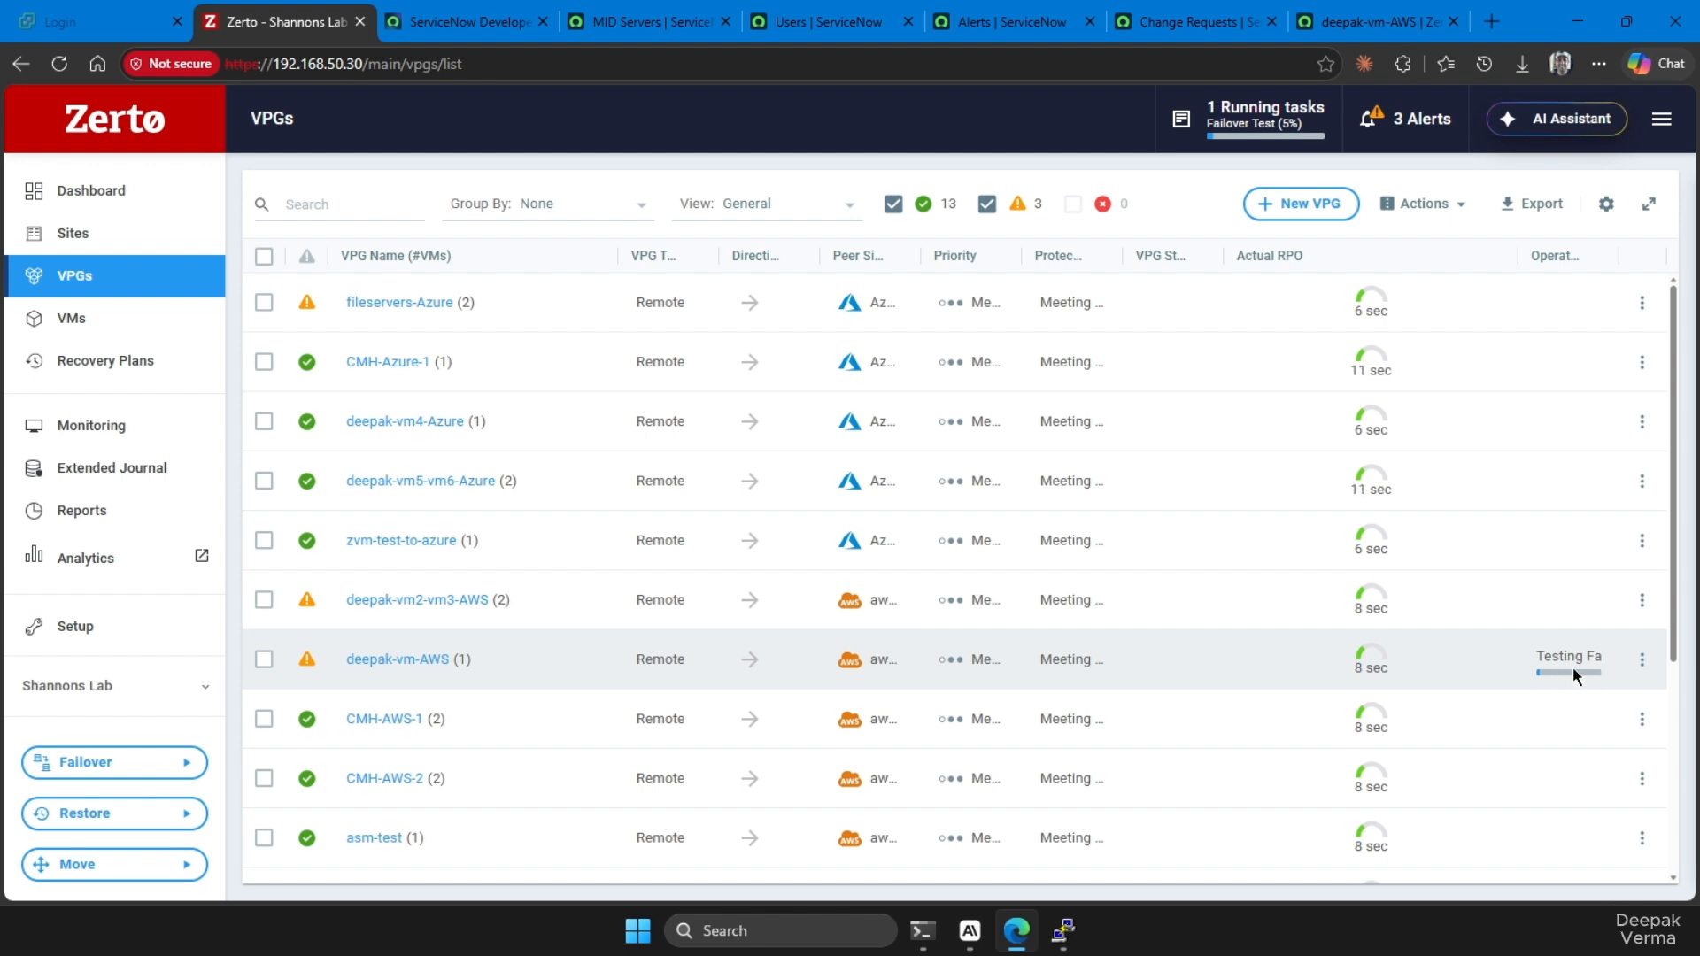
left_click(1476, 678)
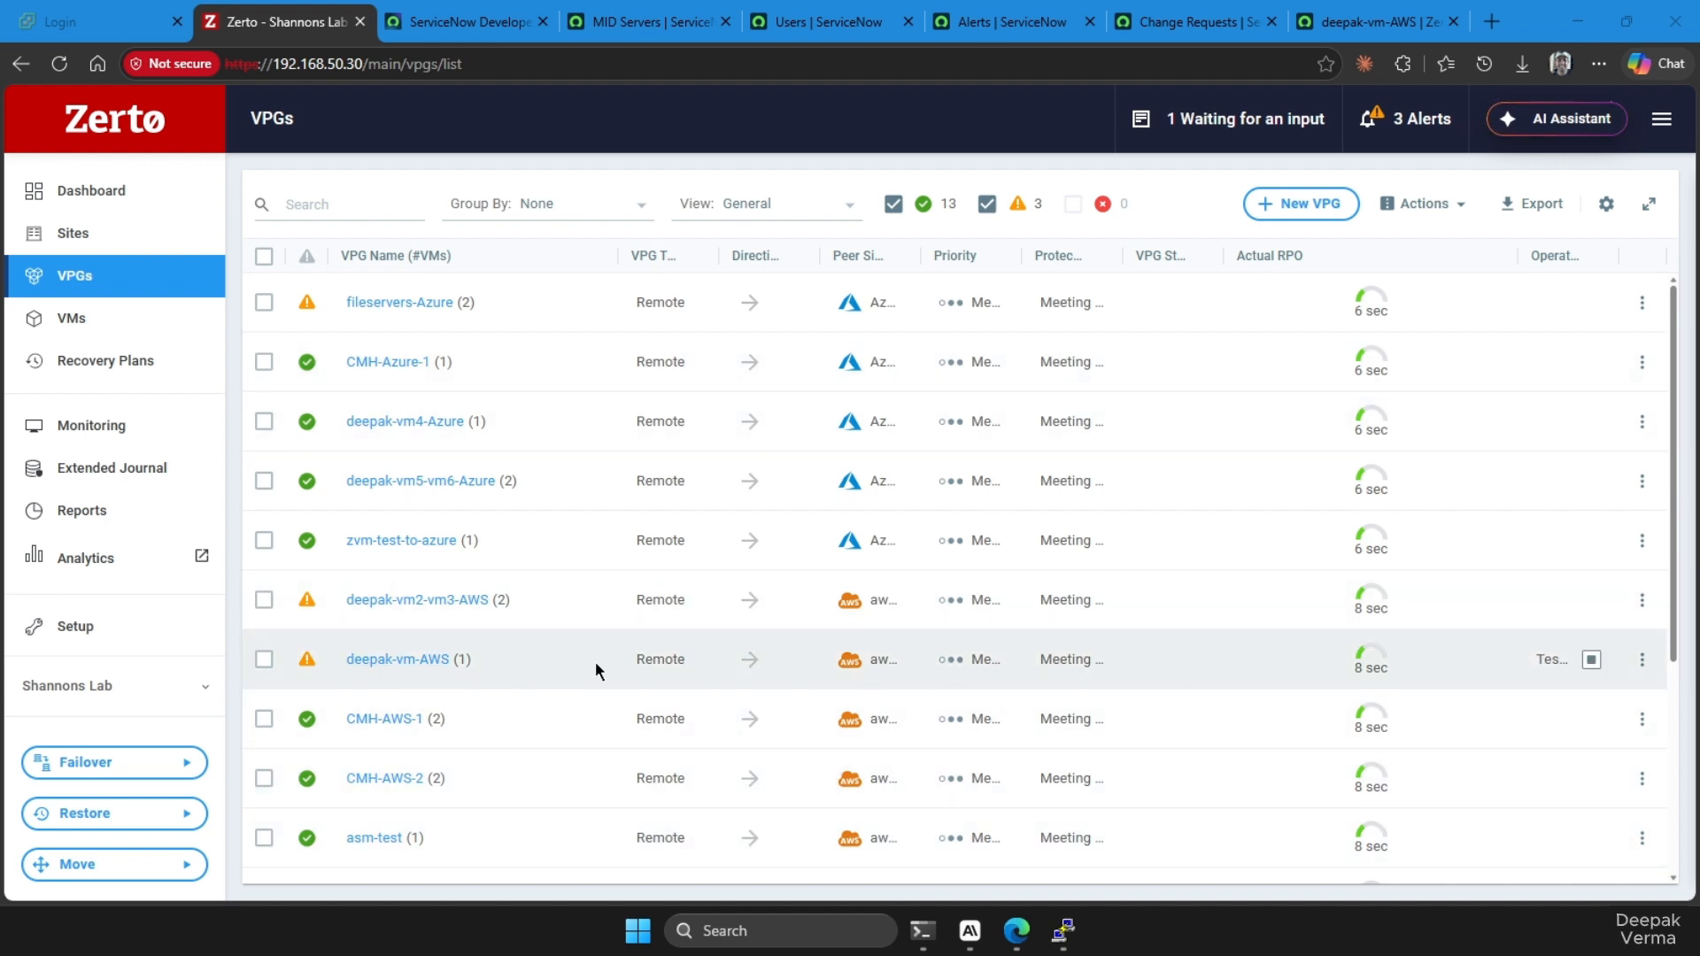
left_click(936, 684)
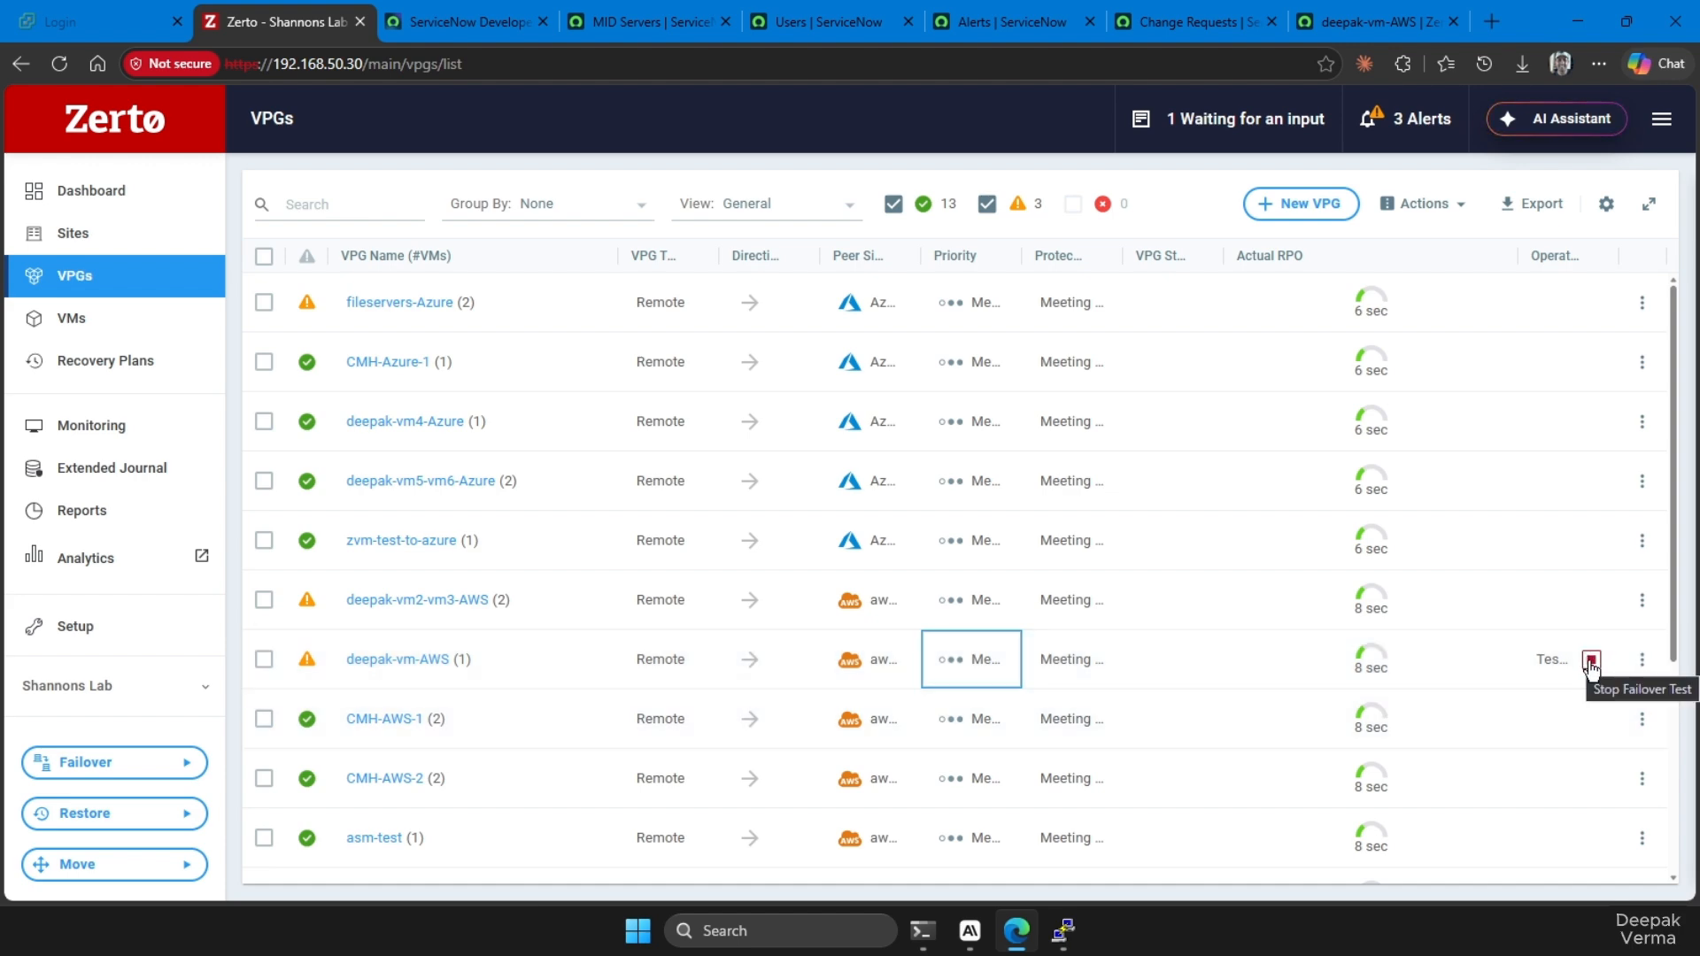
left_click(1379, 23)
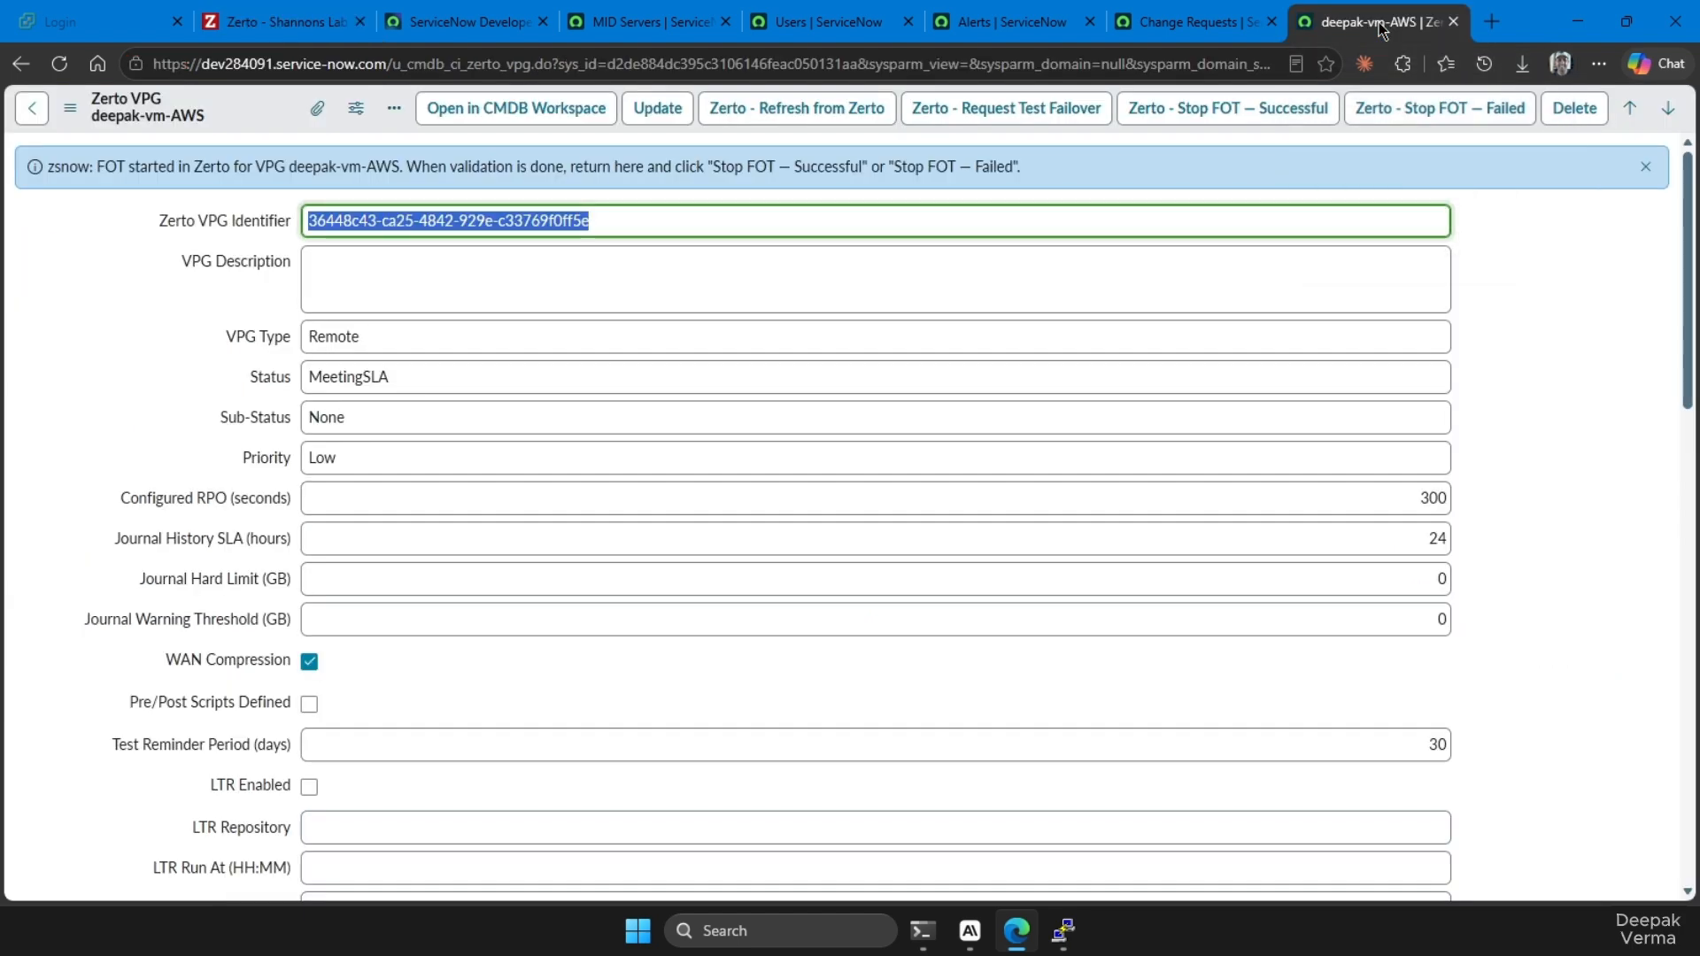
Stop the failover test of deepak-vm-AWS as successful and close its change request
left_click(1275, 118)
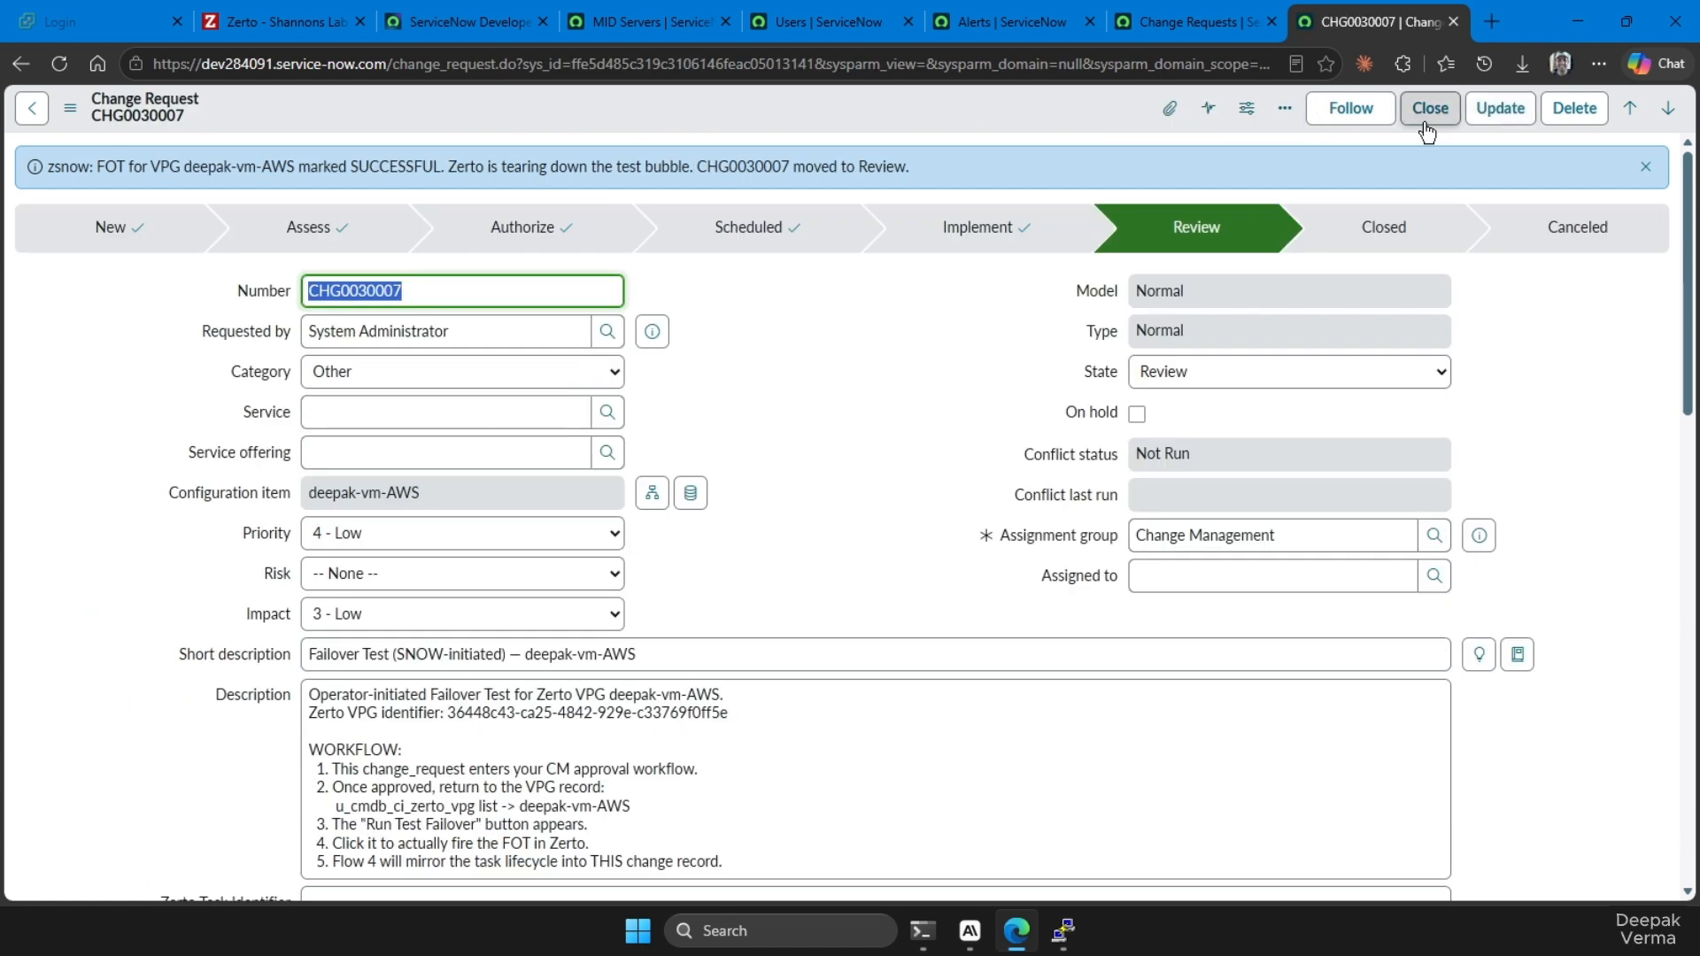
left_click(1423, 121)
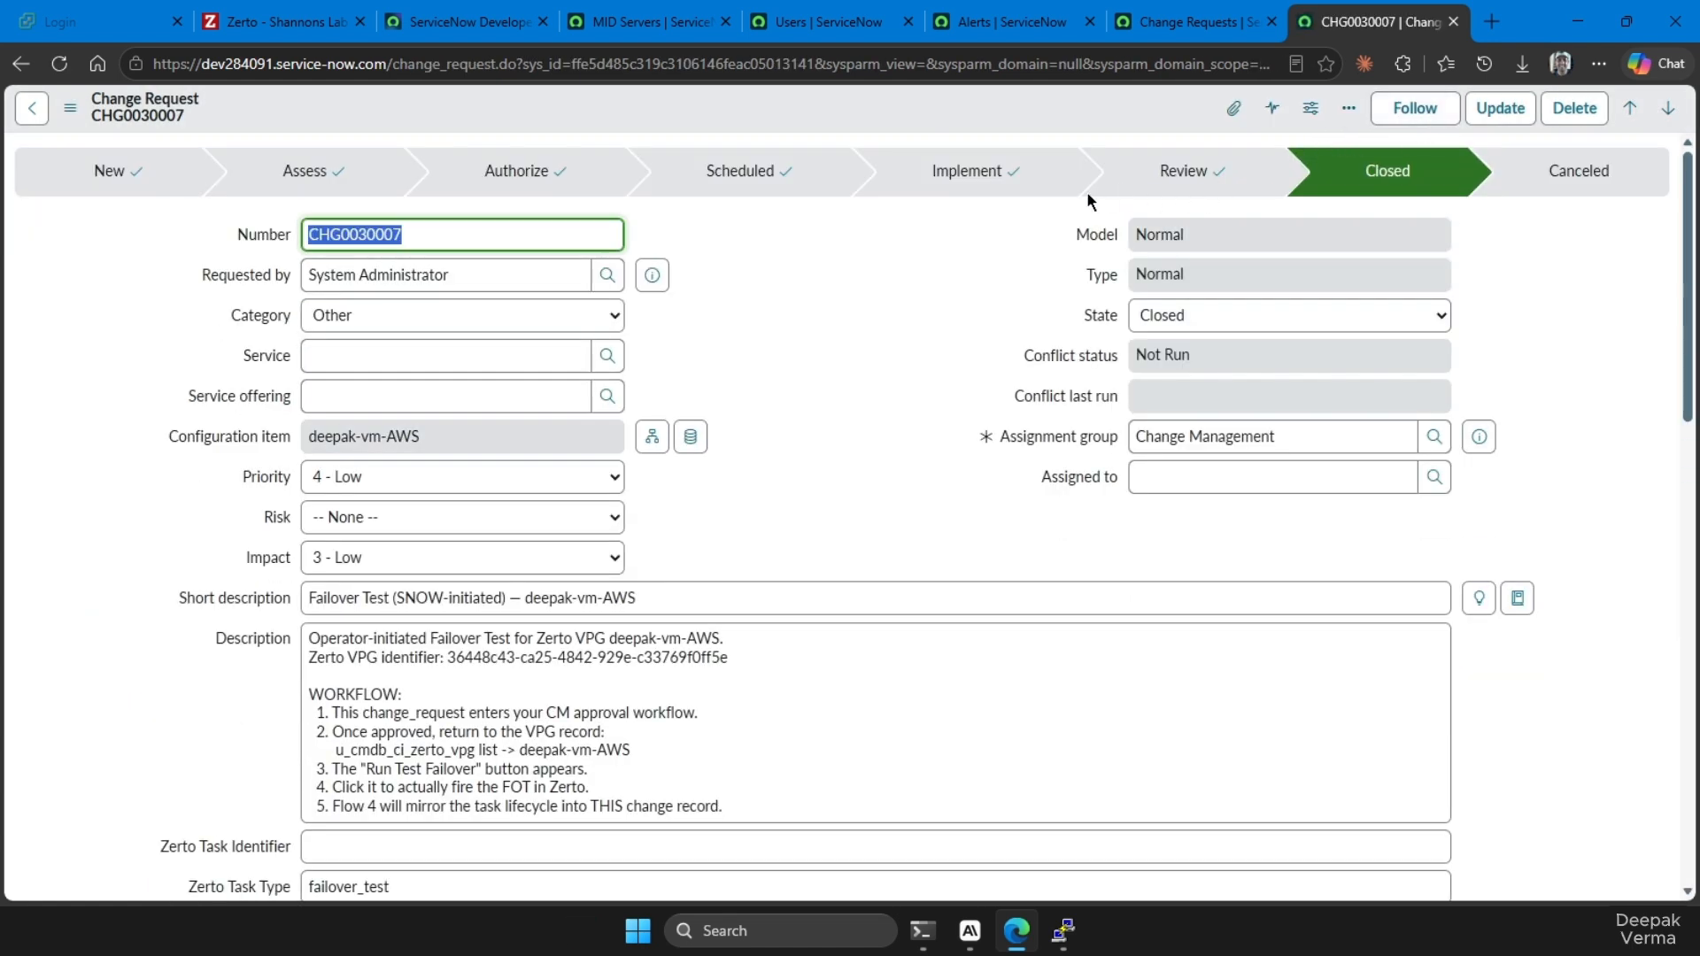
Refresh the zsnow change request list and check the state of the deepak-vm-AWS failover test request
left_click(1171, 34)
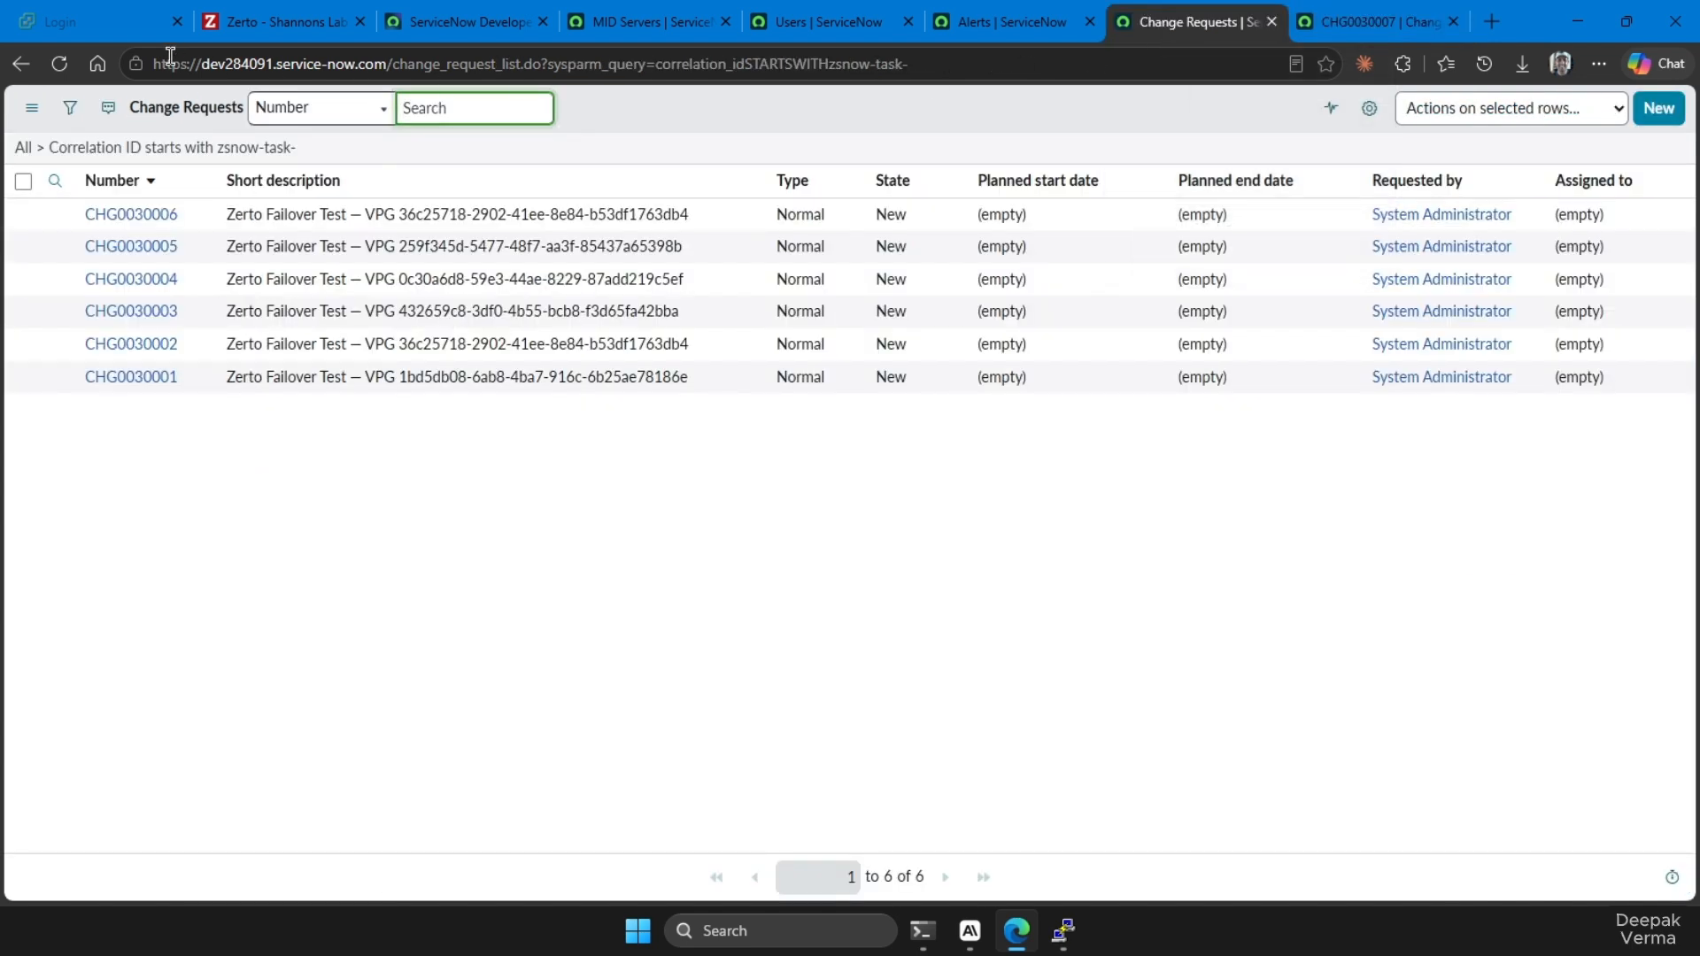
left_click(58, 63)
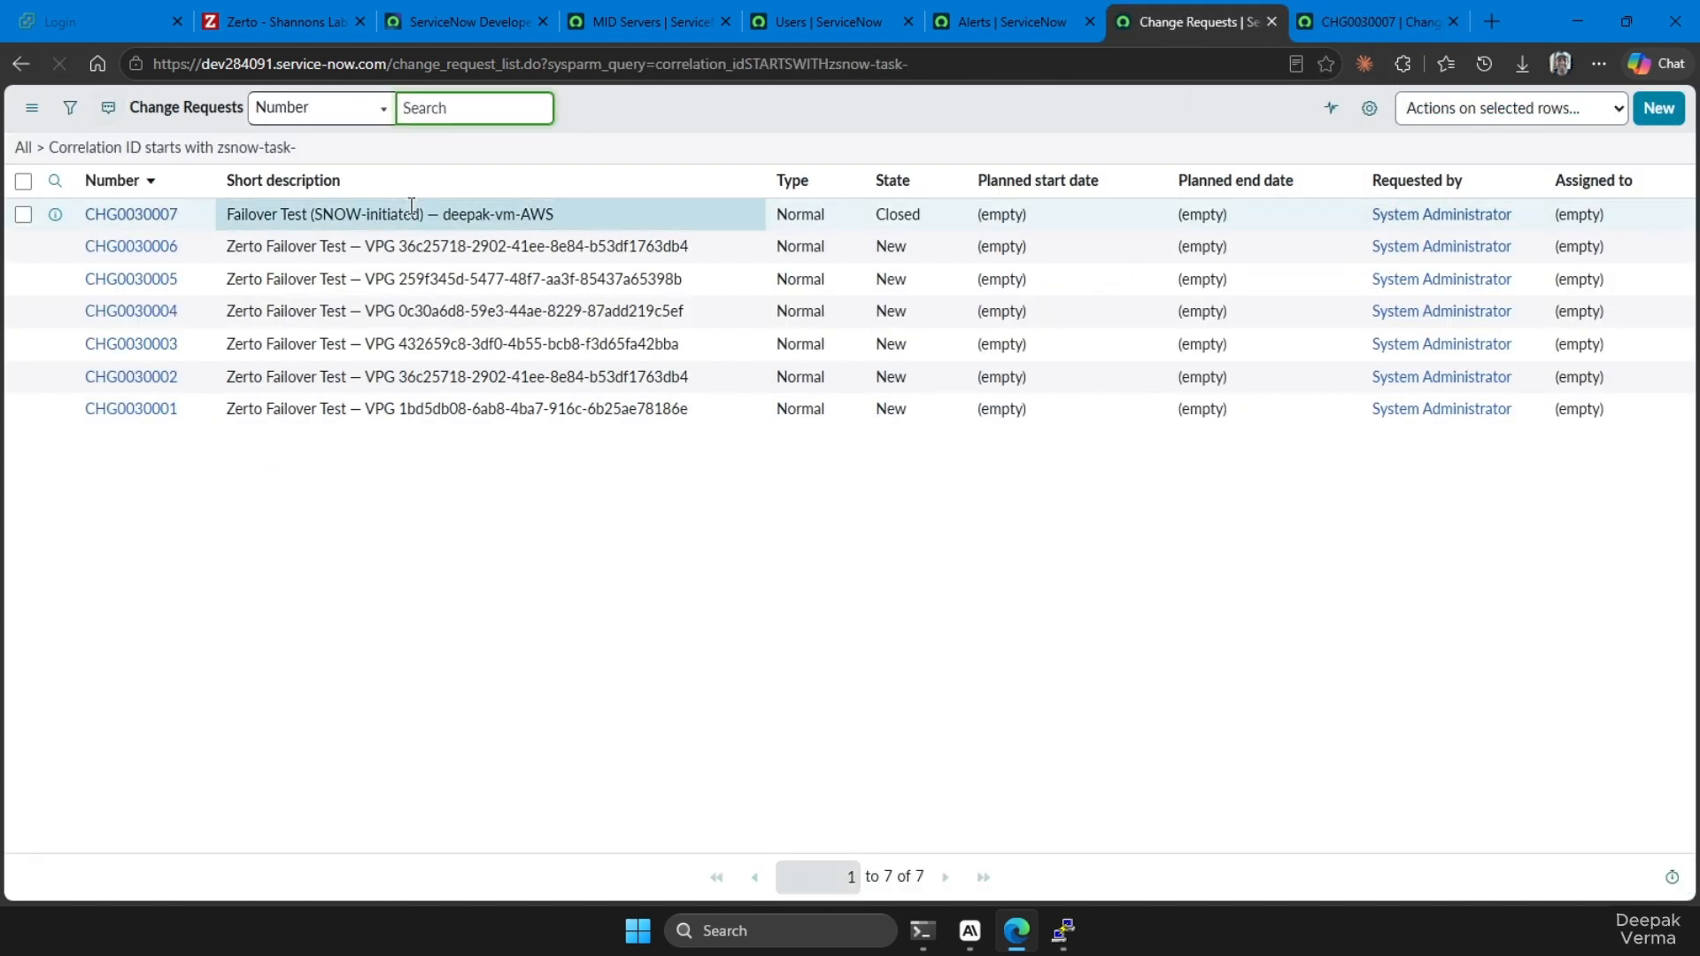
left_click(478, 220)
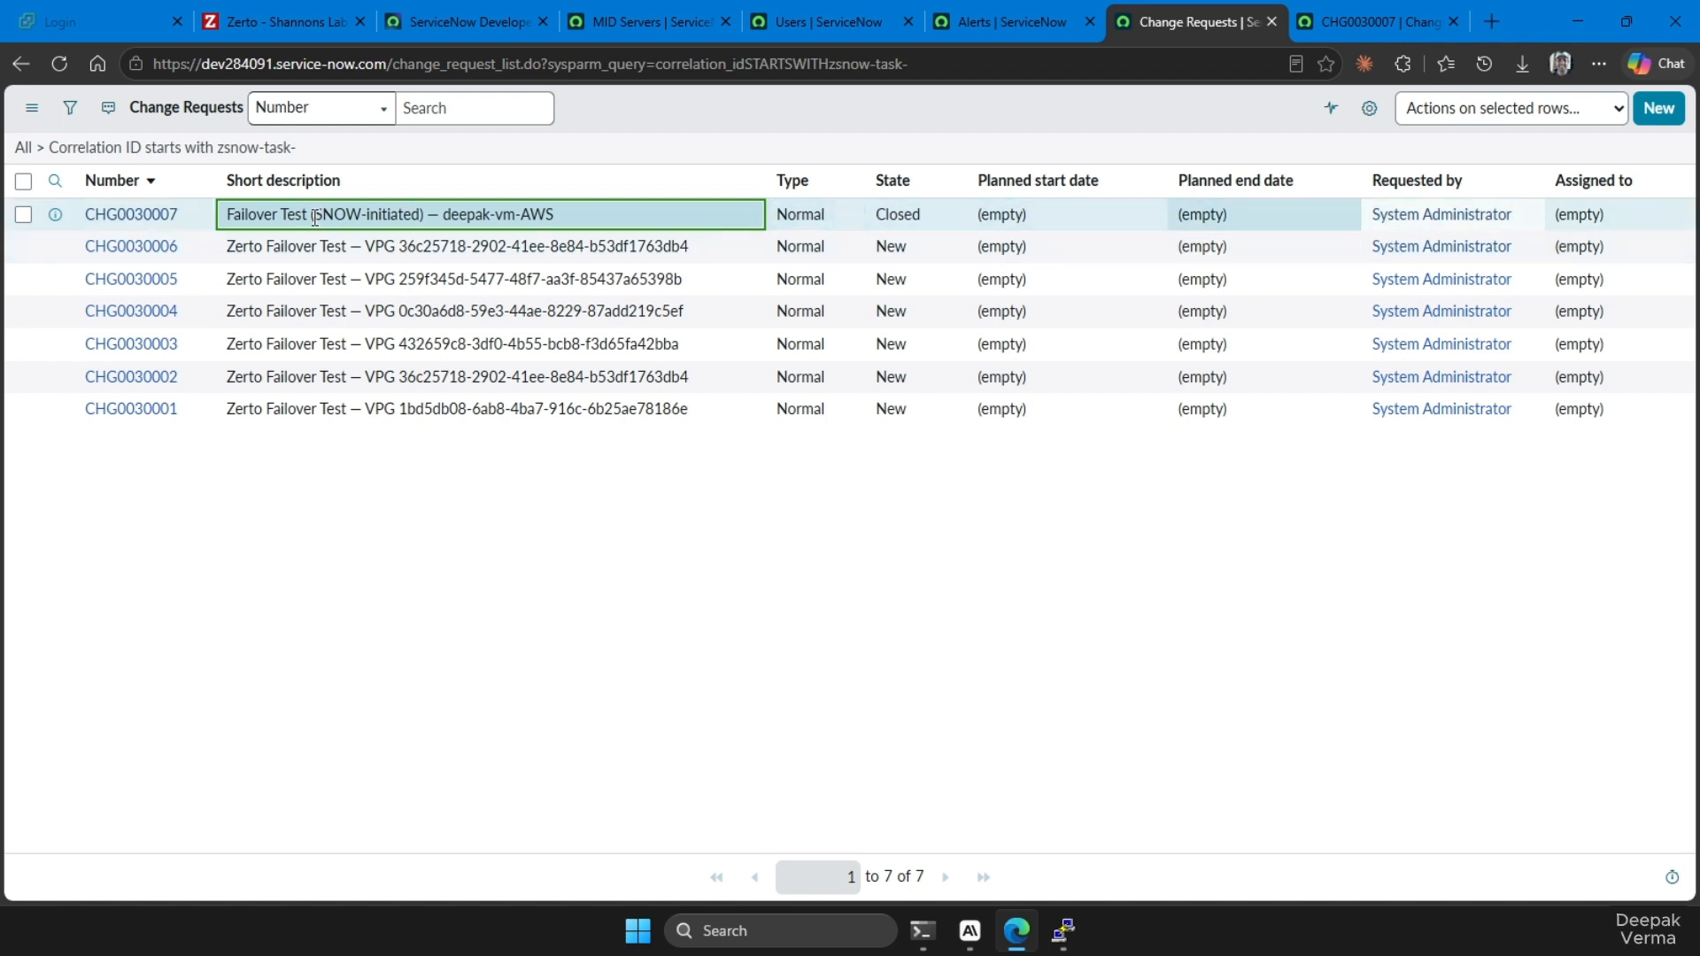
Check the VPG list in Zerto and refresh ServiceNow's zsnow alerts to check the severity of the deepak-vm-AWS alert
left_click(1014, 21)
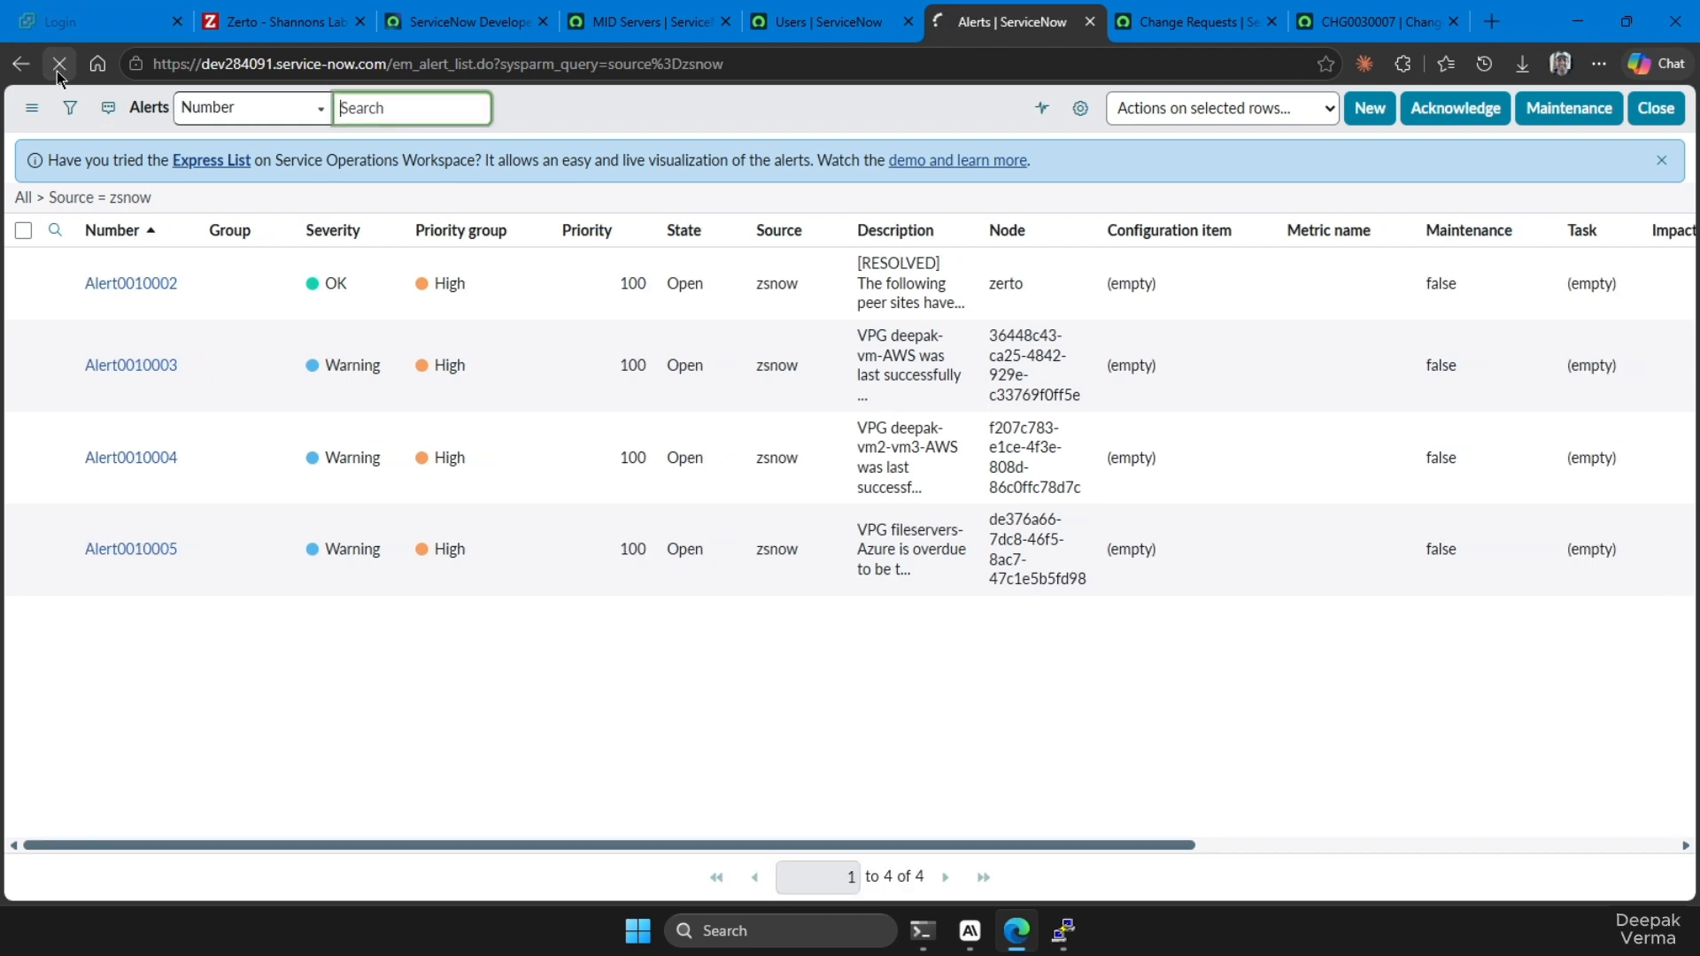
left_click(57, 71)
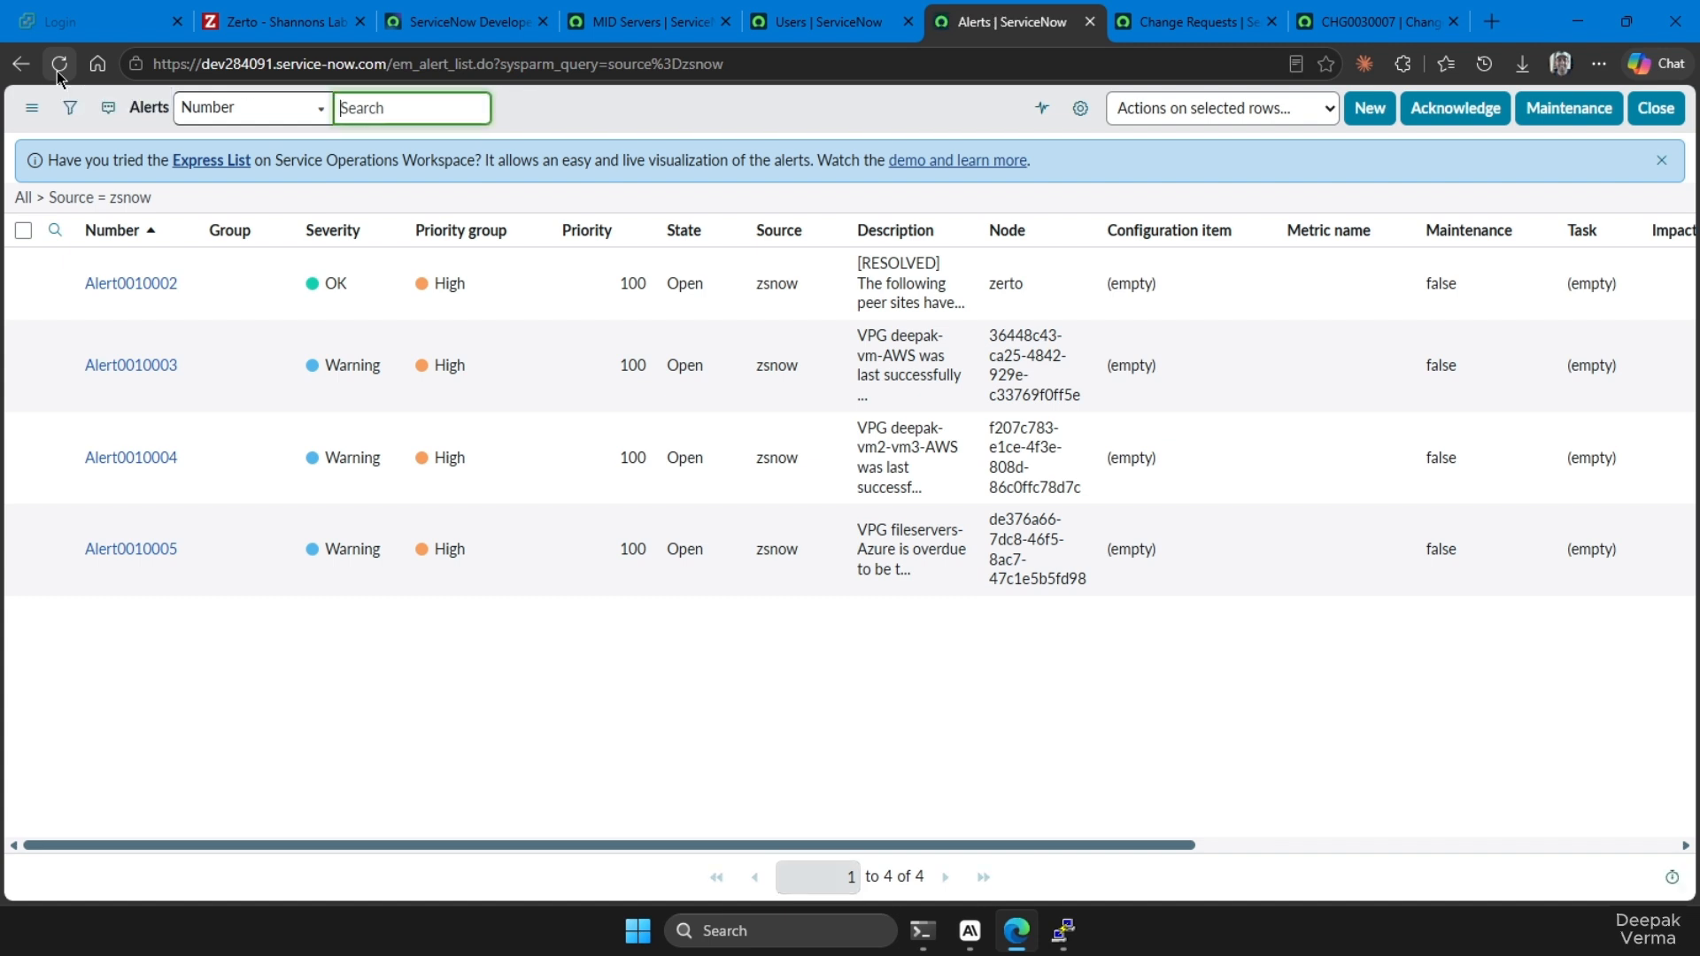
left_click(276, 24)
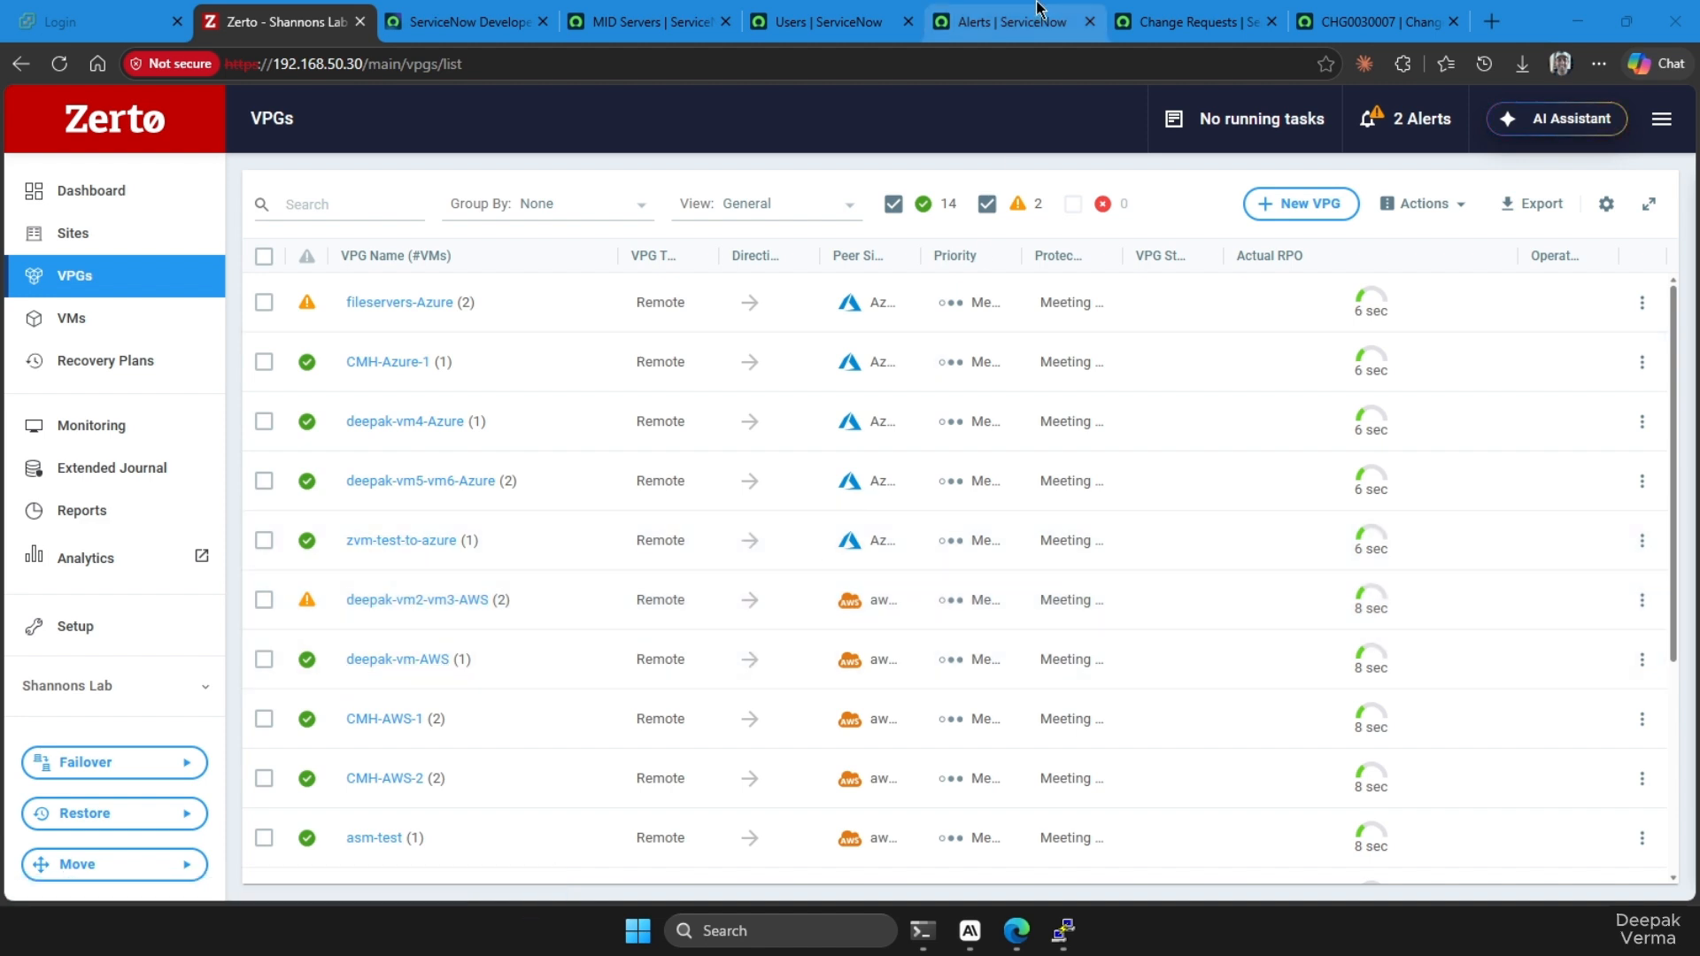
left_click(995, 20)
left_click(58, 63)
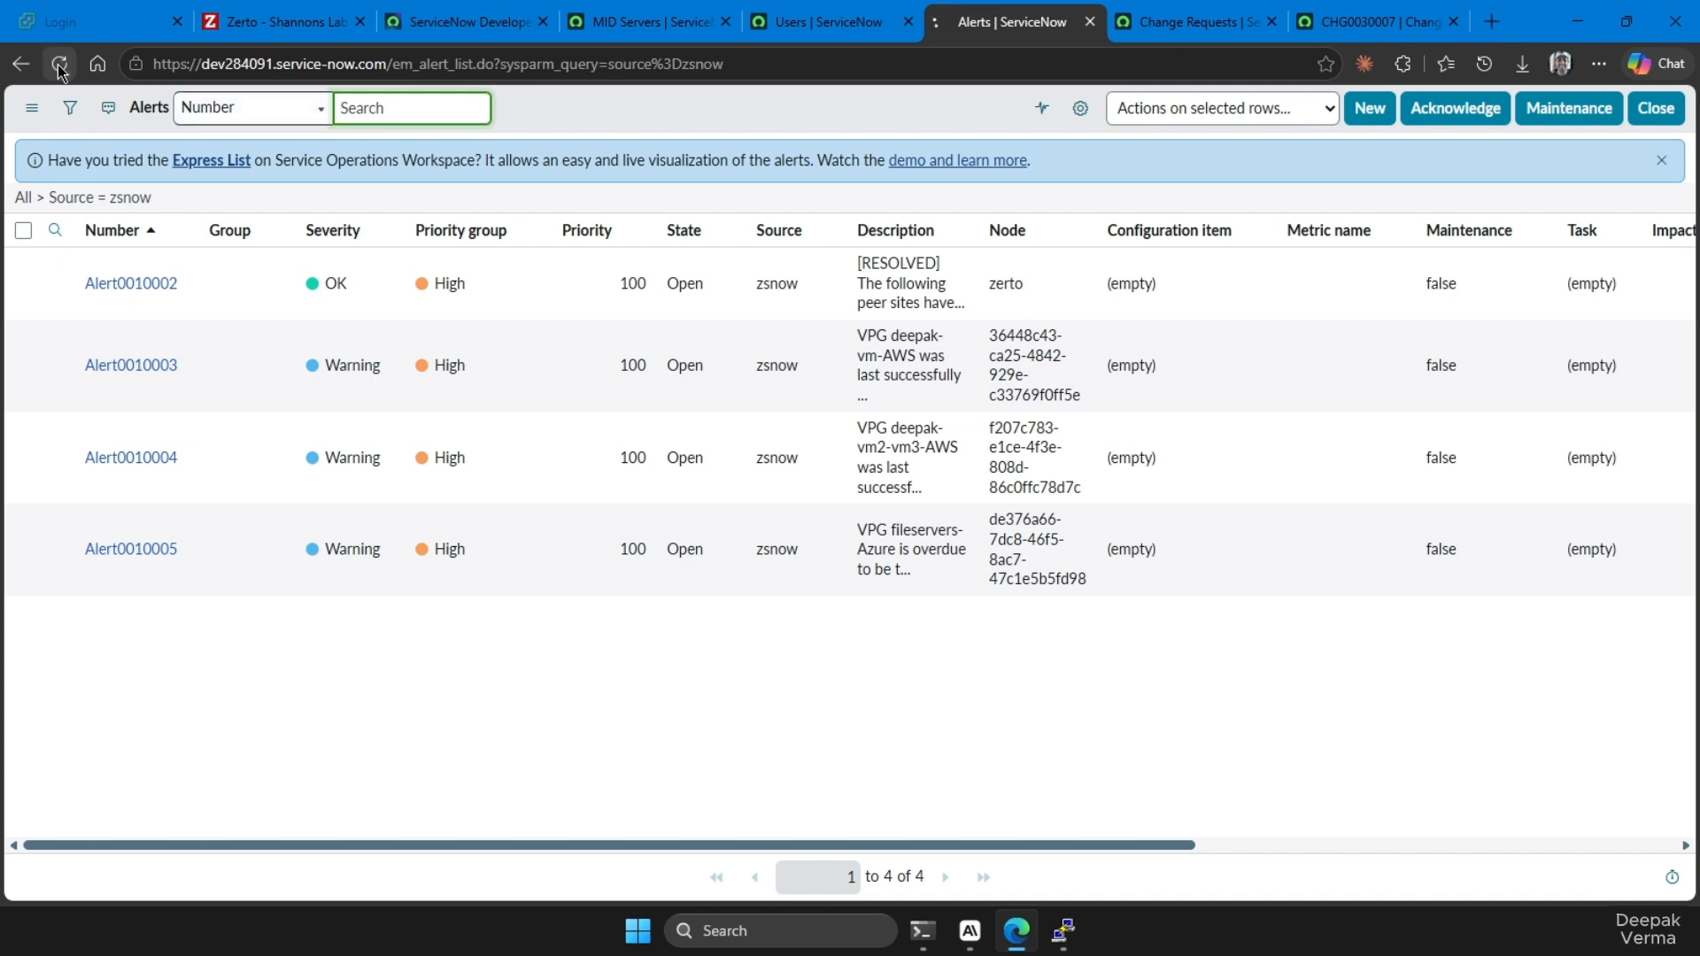
left_click(310, 365)
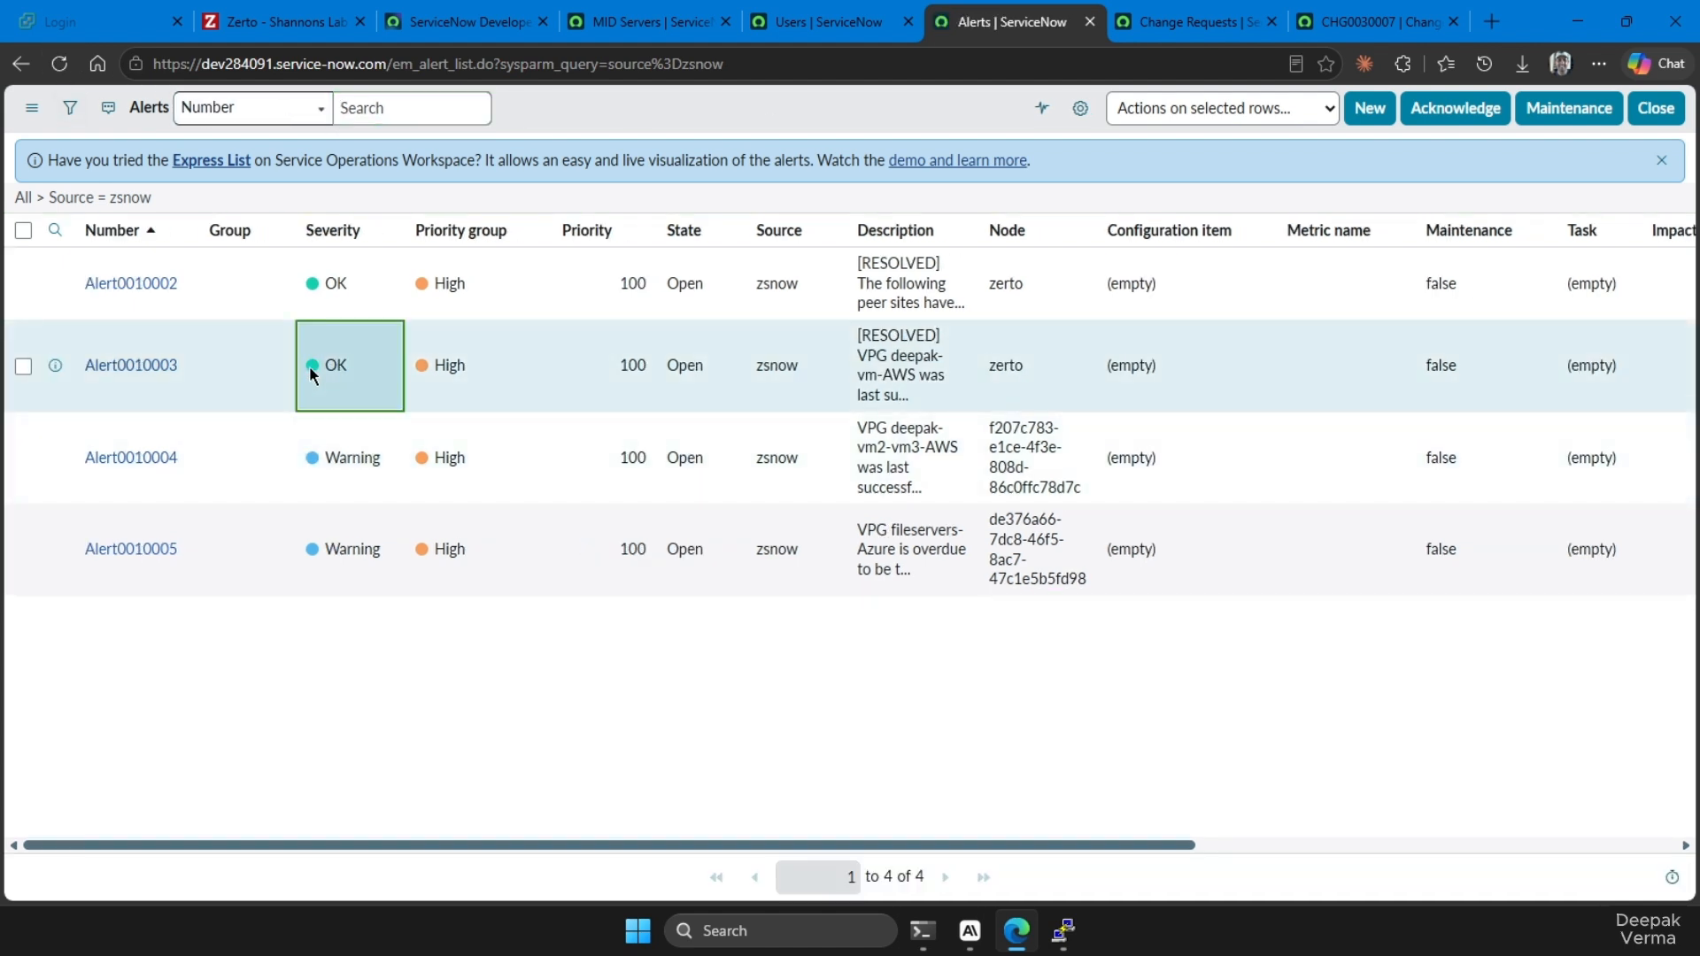